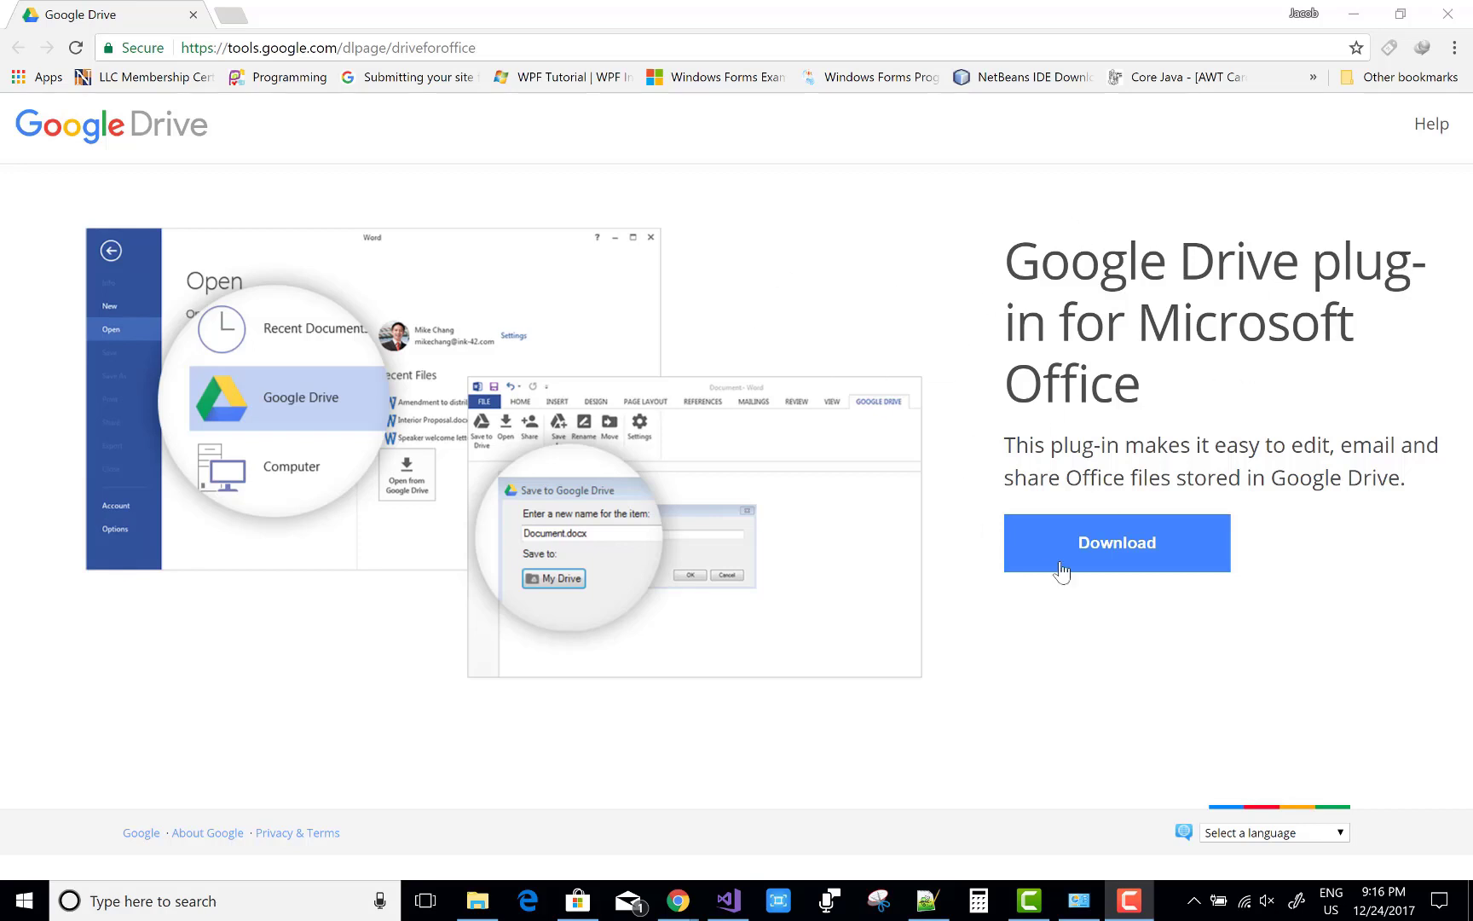
Step: Show the Google Drive plug-in page in English and accept the terms to download the installer
left_click(1341, 833)
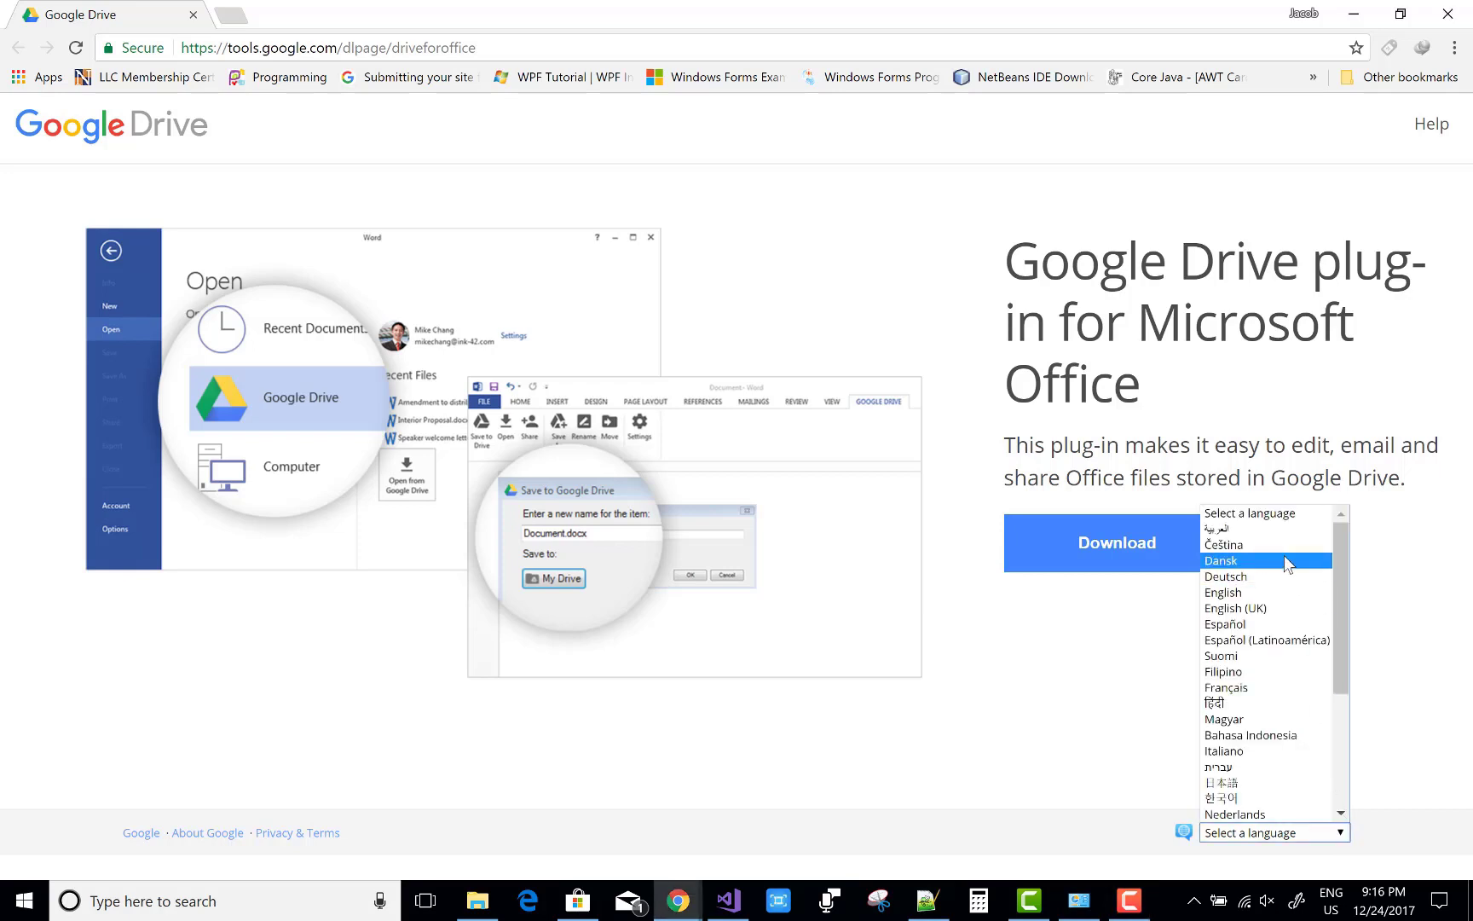
left_click(1279, 595)
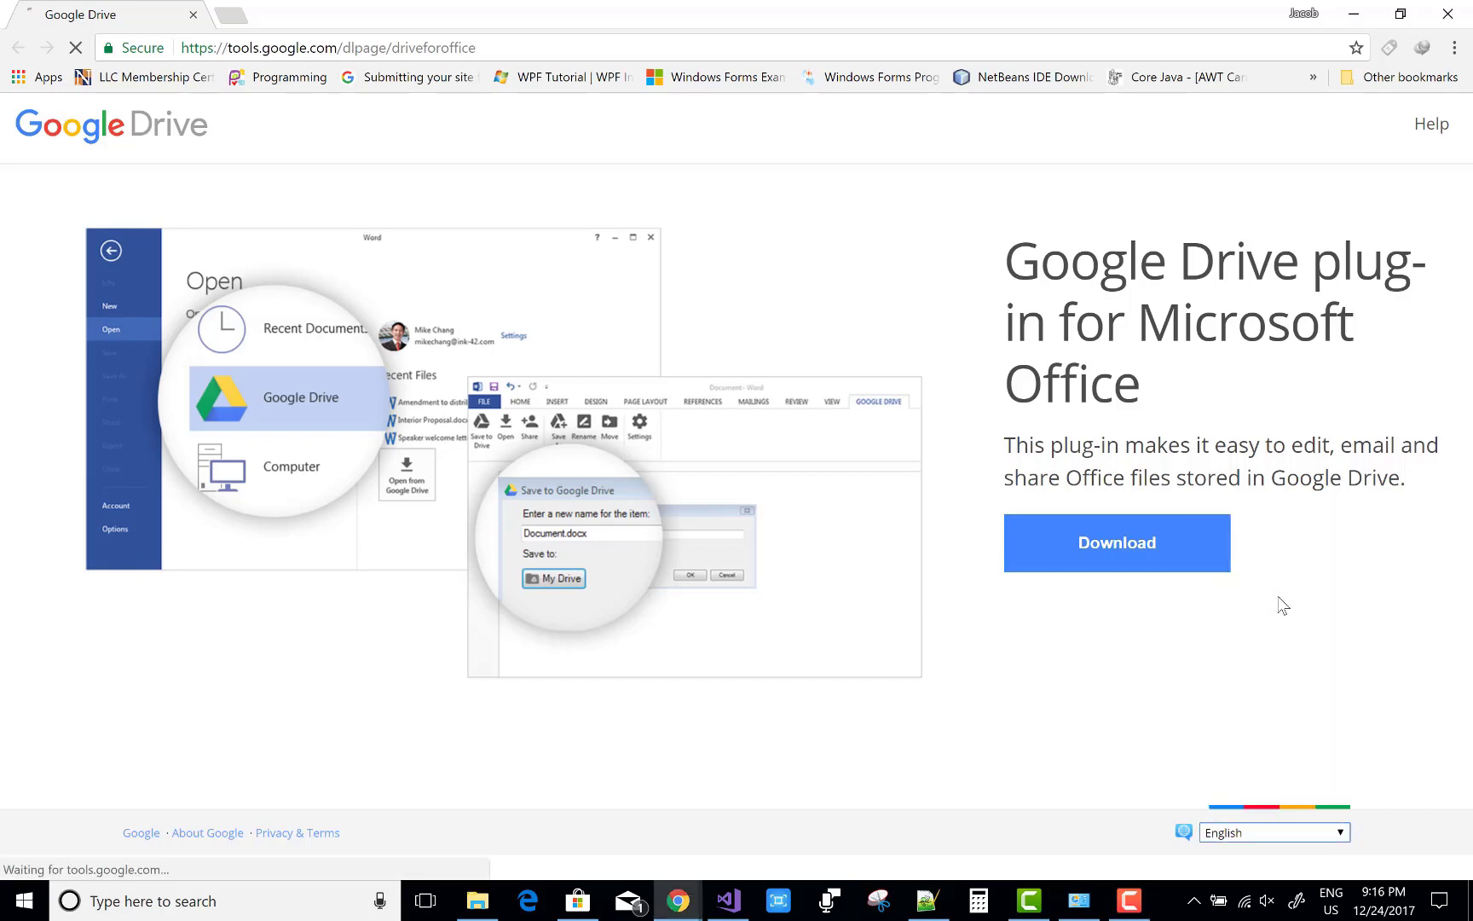
left_click(1128, 553)
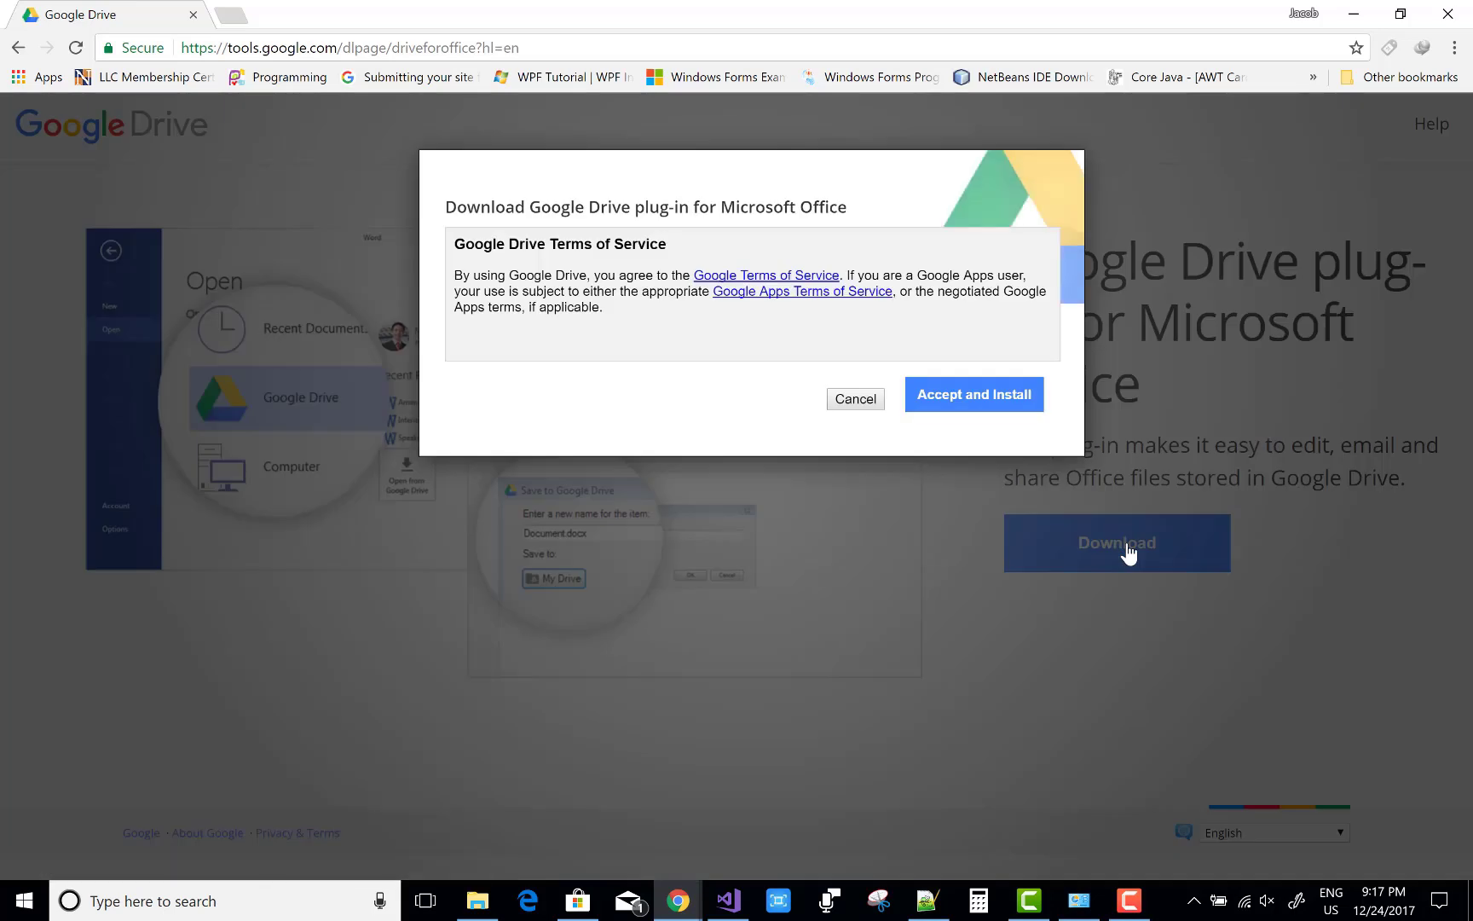
left_click(974, 397)
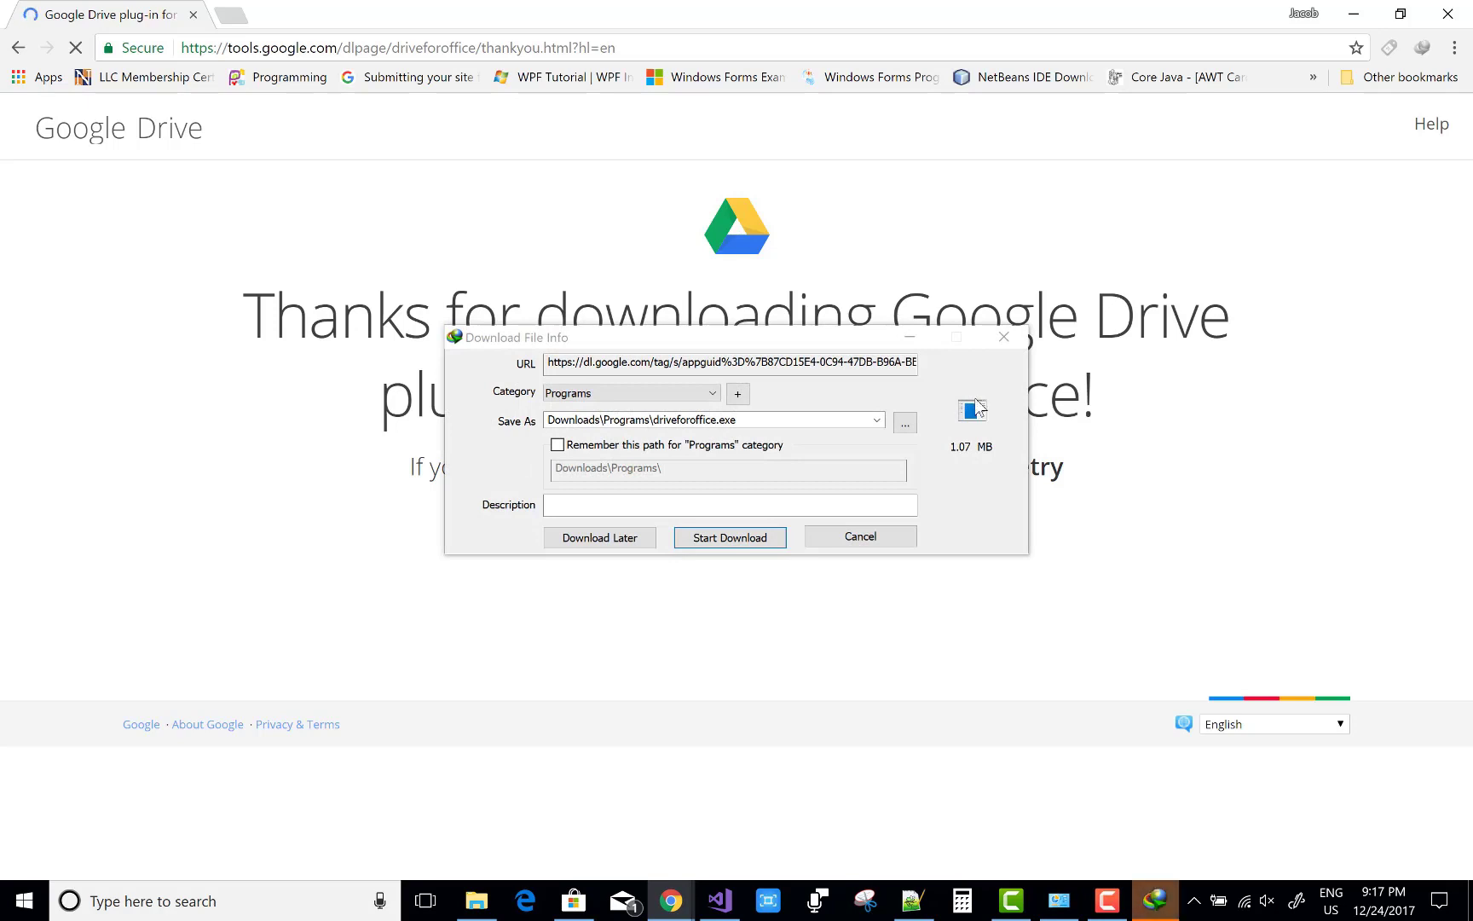
Step: Download and run driveforoffice.exe, then close the Installation complete message
left_click(746, 538)
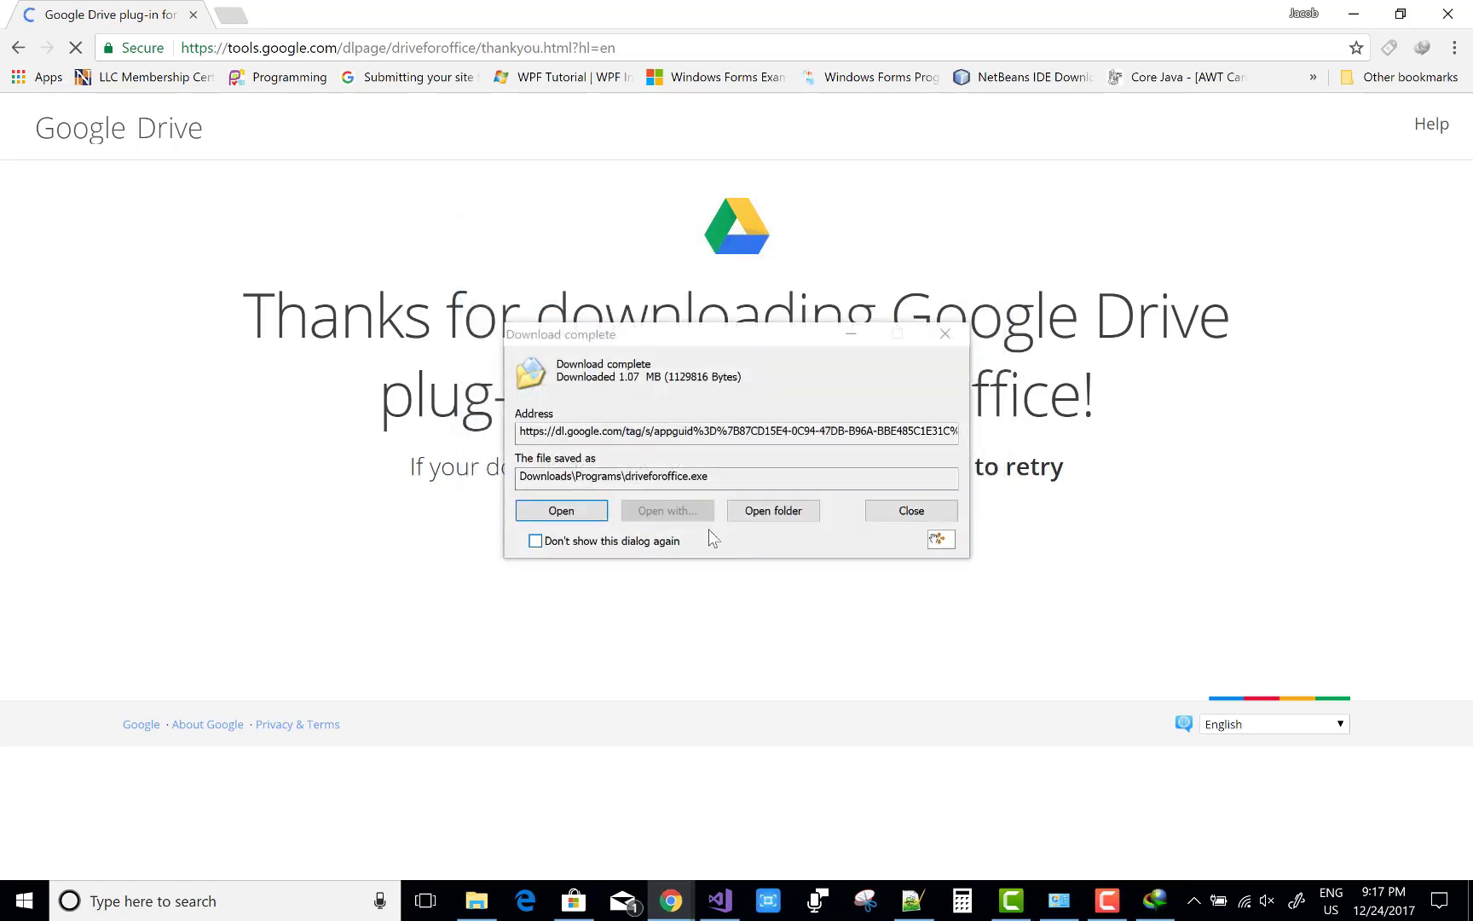
left_click(589, 511)
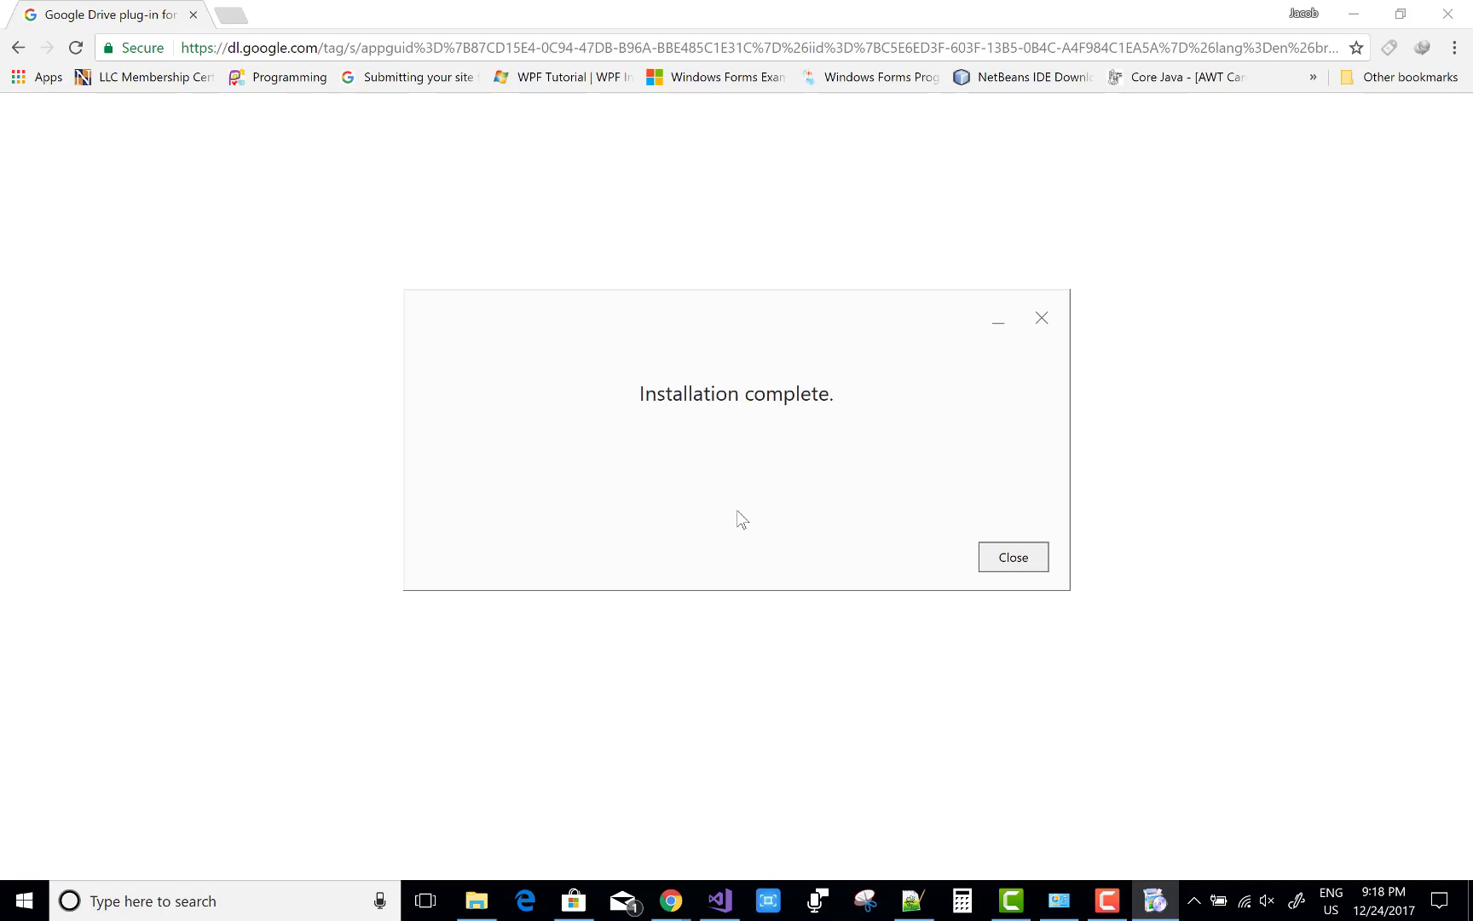
left_click(1026, 565)
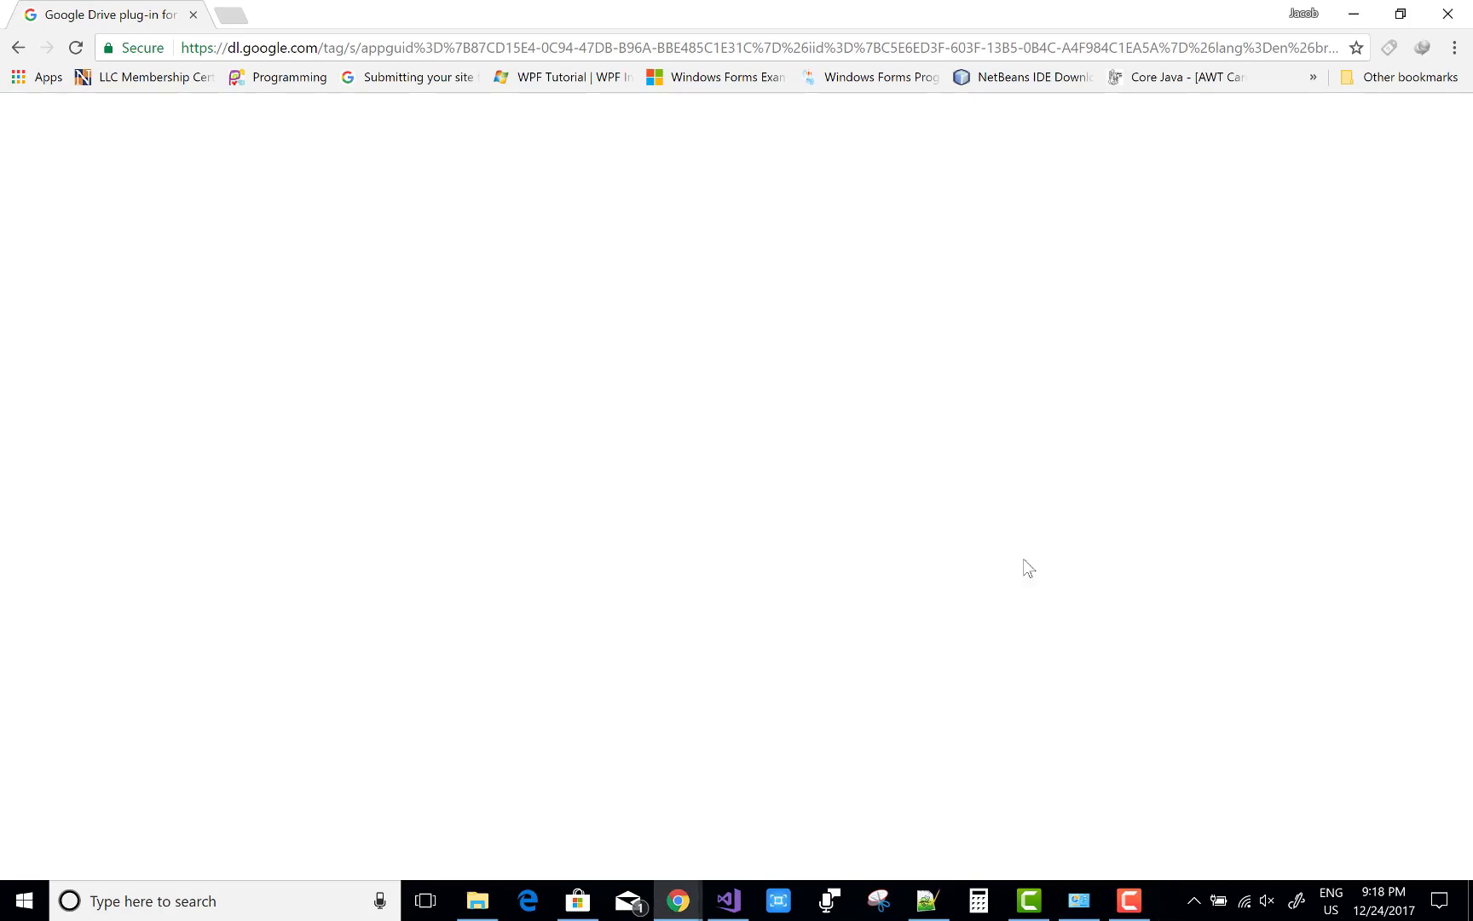
Step: Create a new PowerPoint presentation on the desktop with the default name and open it
left_click(1468, 908)
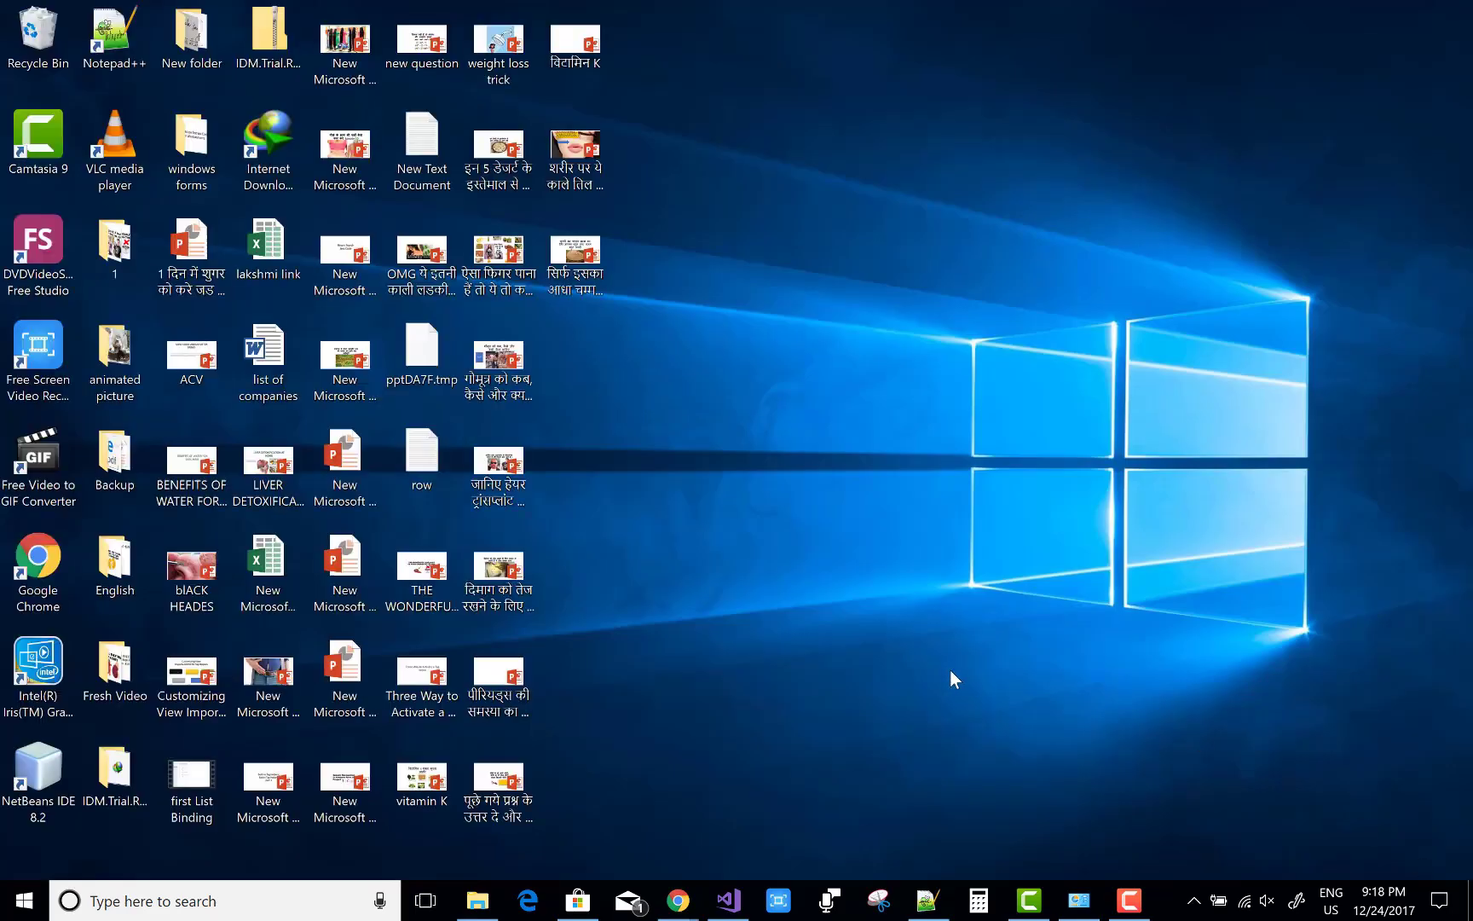
right_click(947, 671)
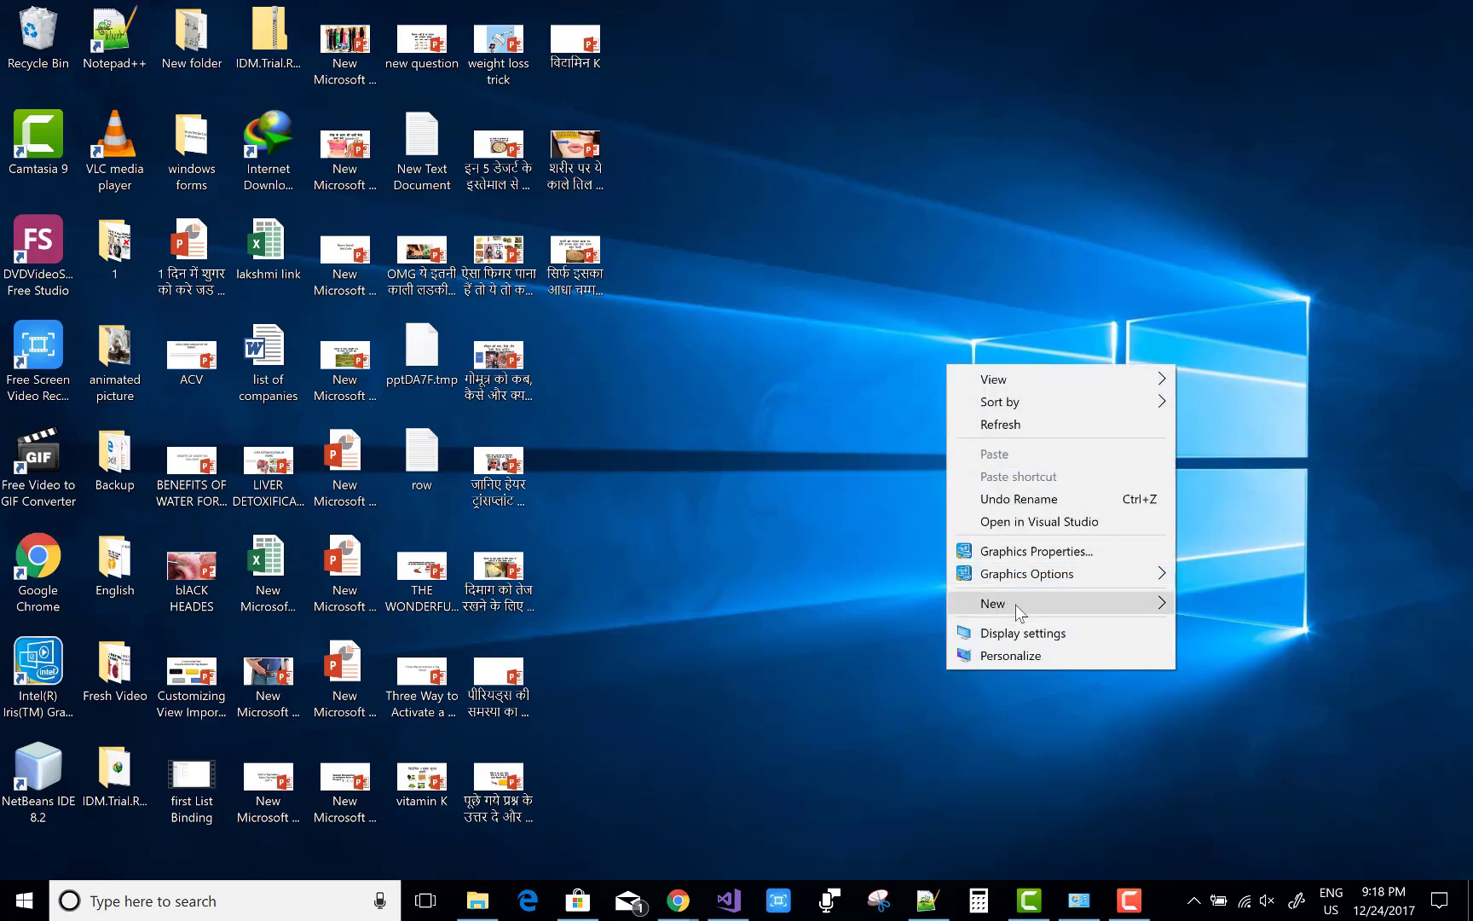
mouse_move(1016, 607)
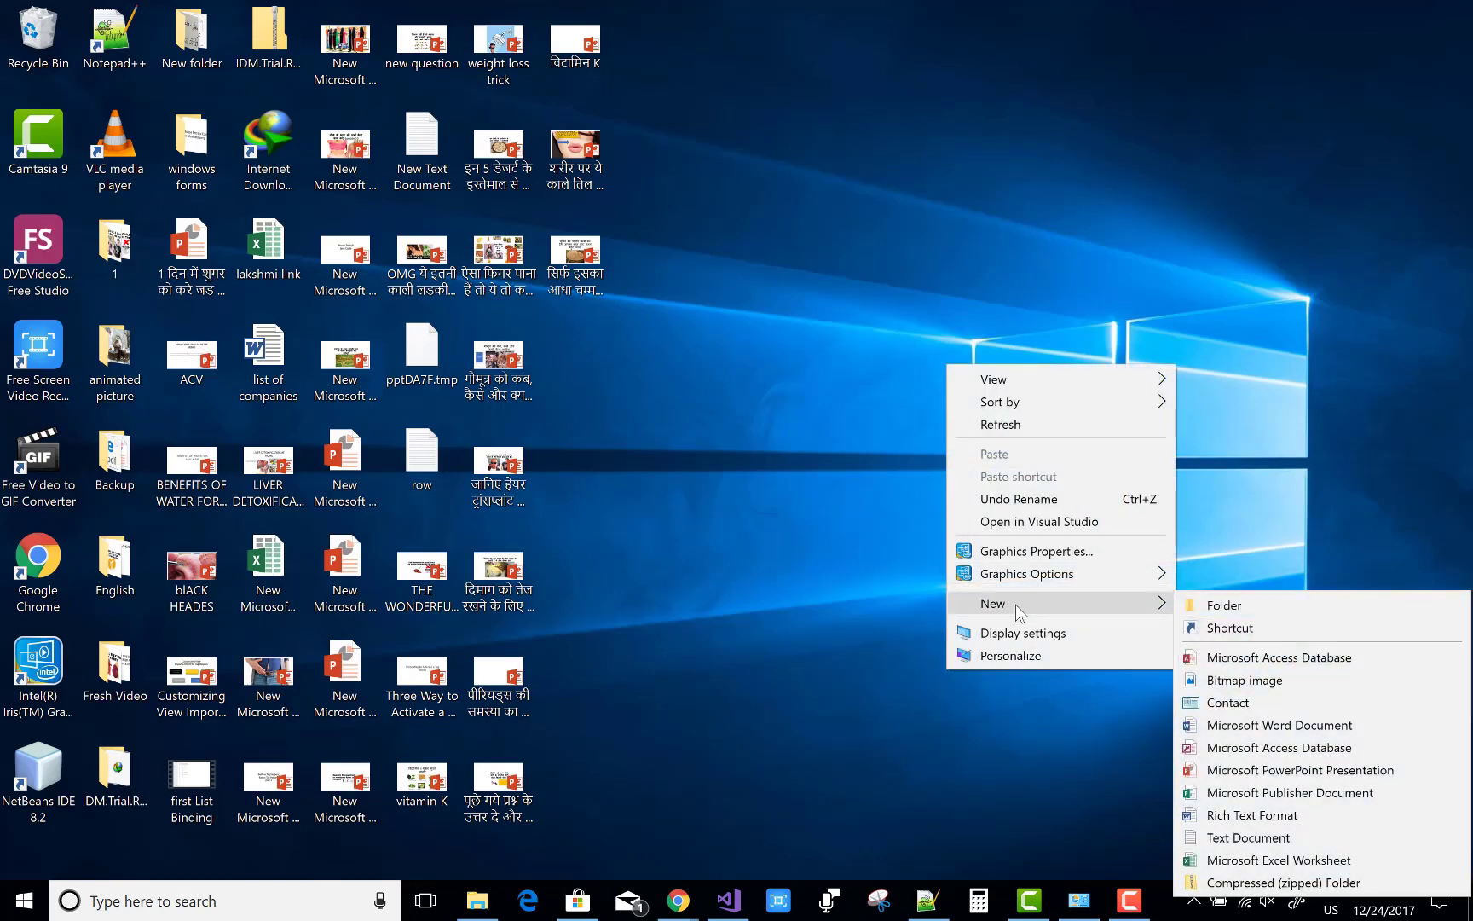
left_click(1239, 779)
left_click(937, 681)
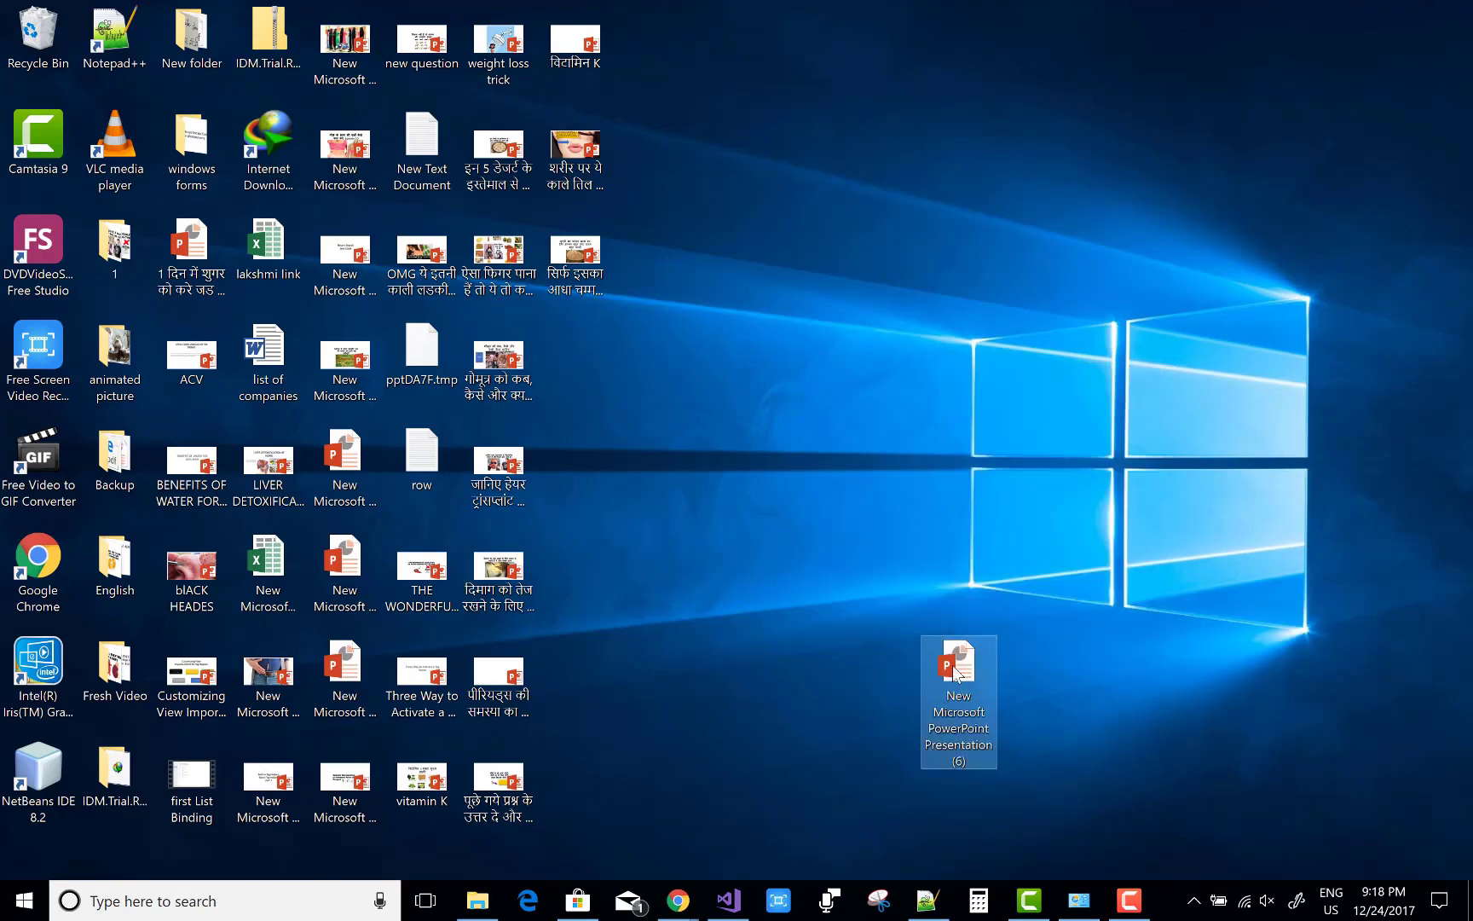
double_click(956, 673)
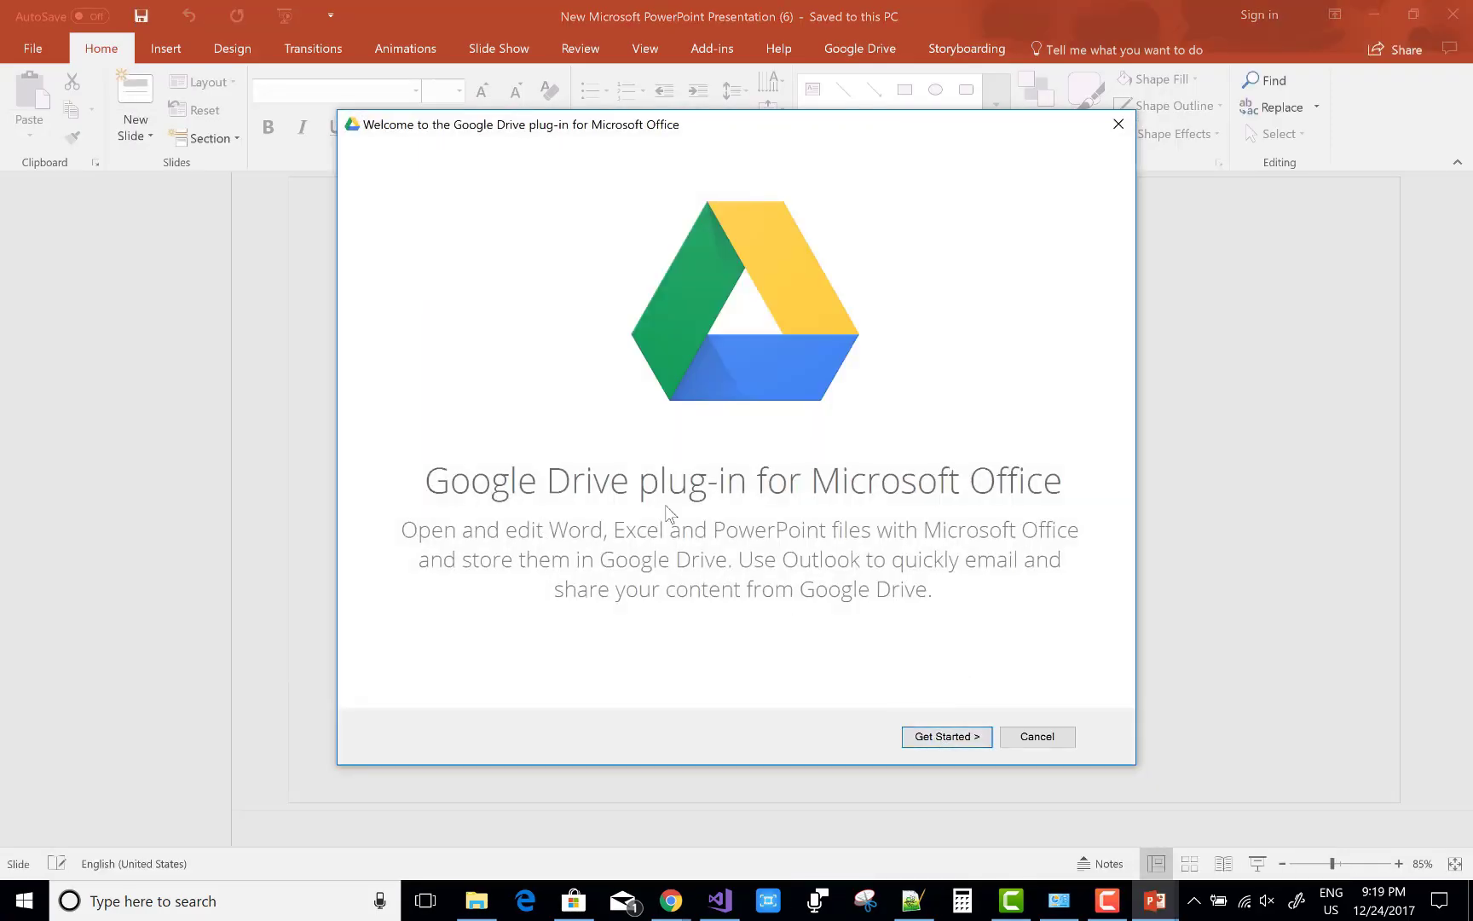
Step: Sign in with the Google account password and allow the plug-in to manage Drive files
left_click(925, 736)
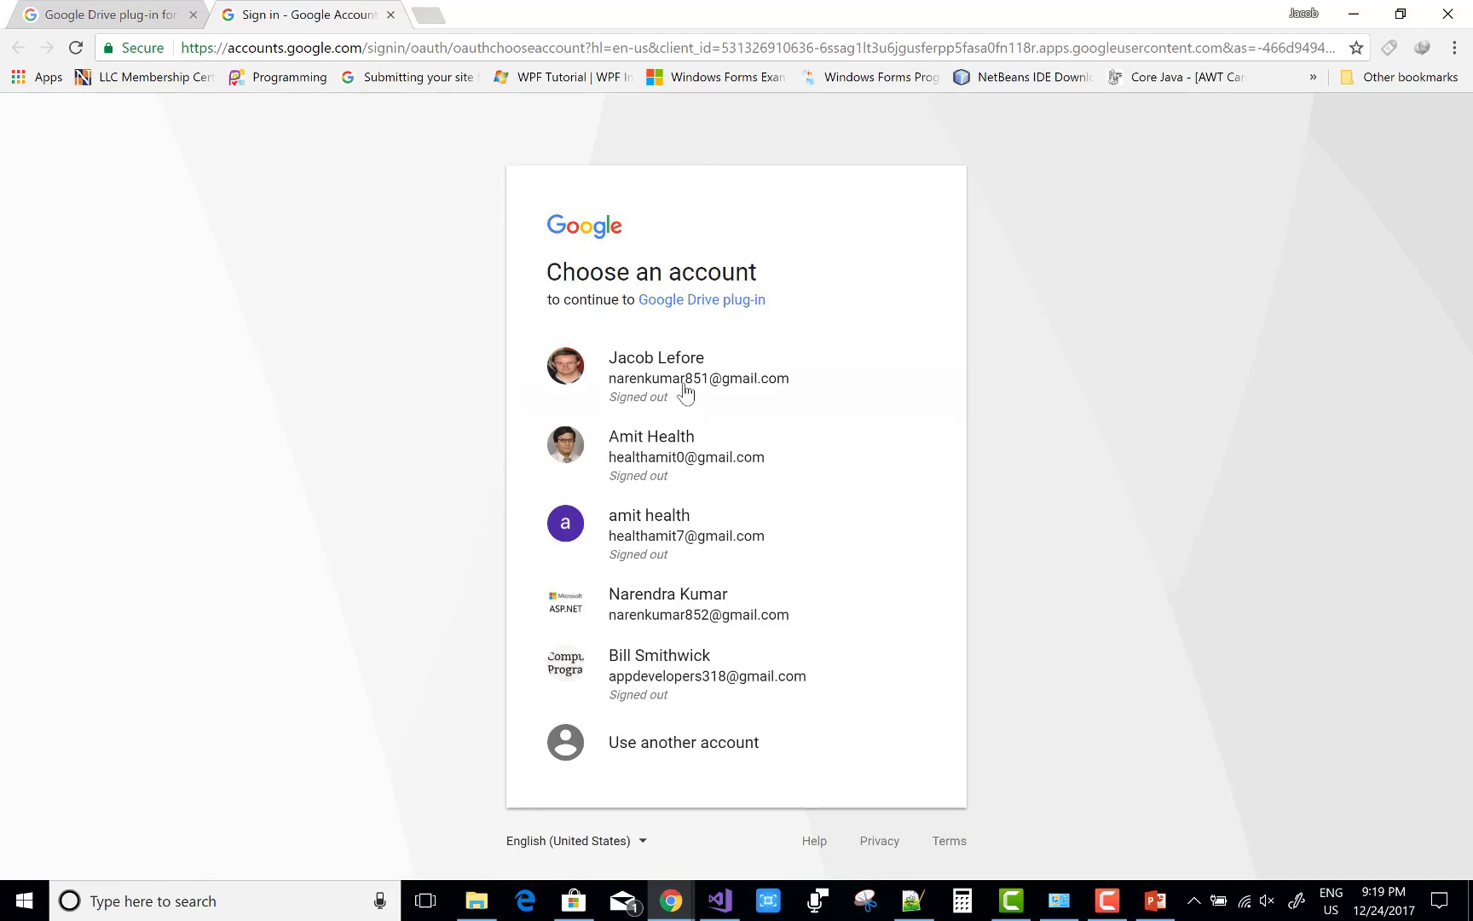
left_click(684, 389)
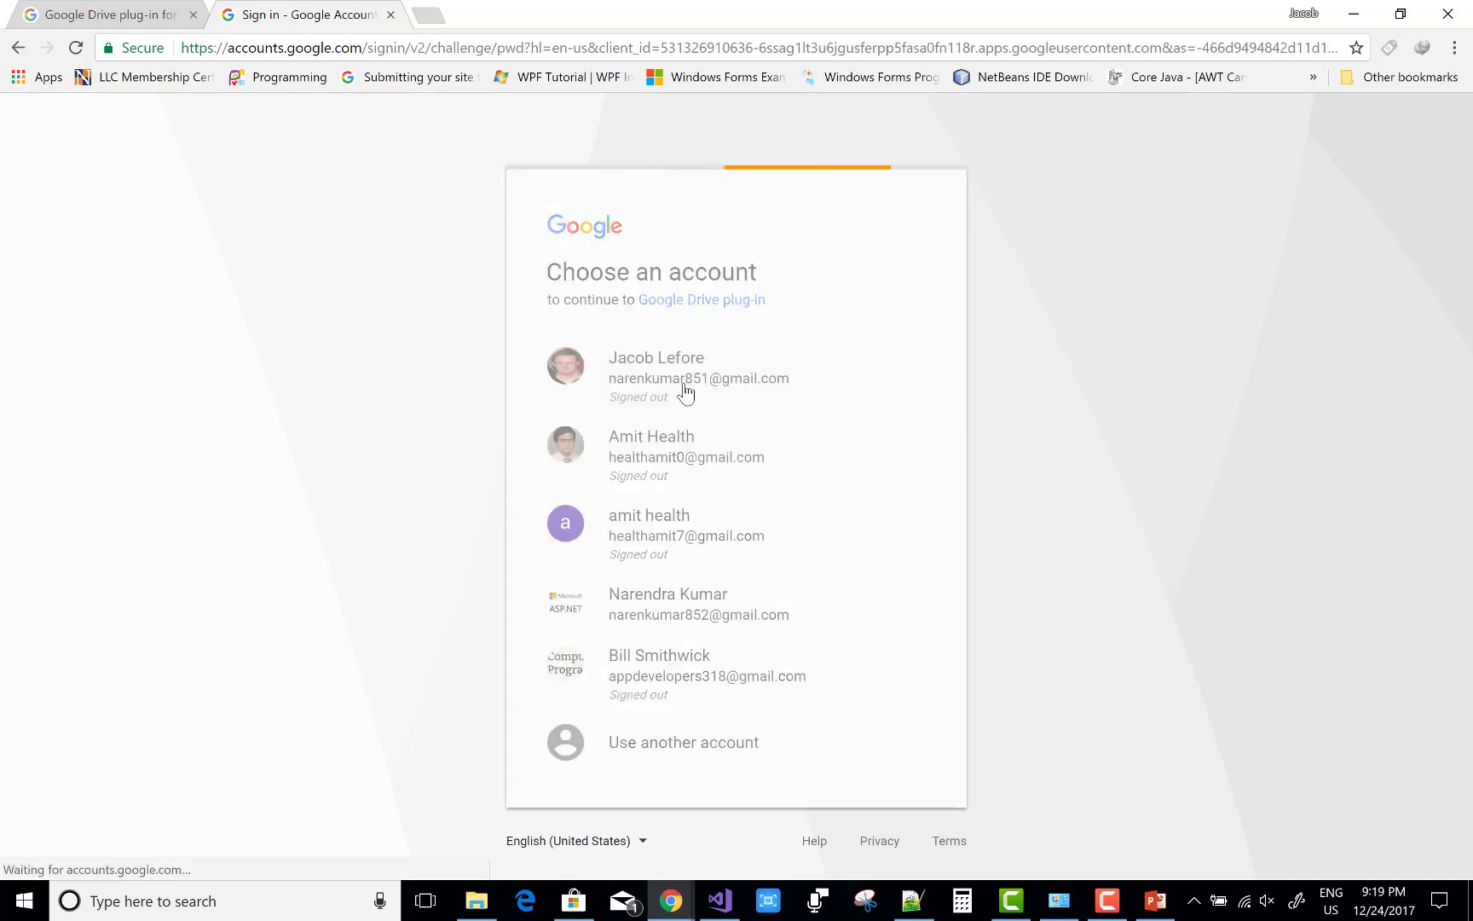
type("••••••••••••••••••••")
key("Return")
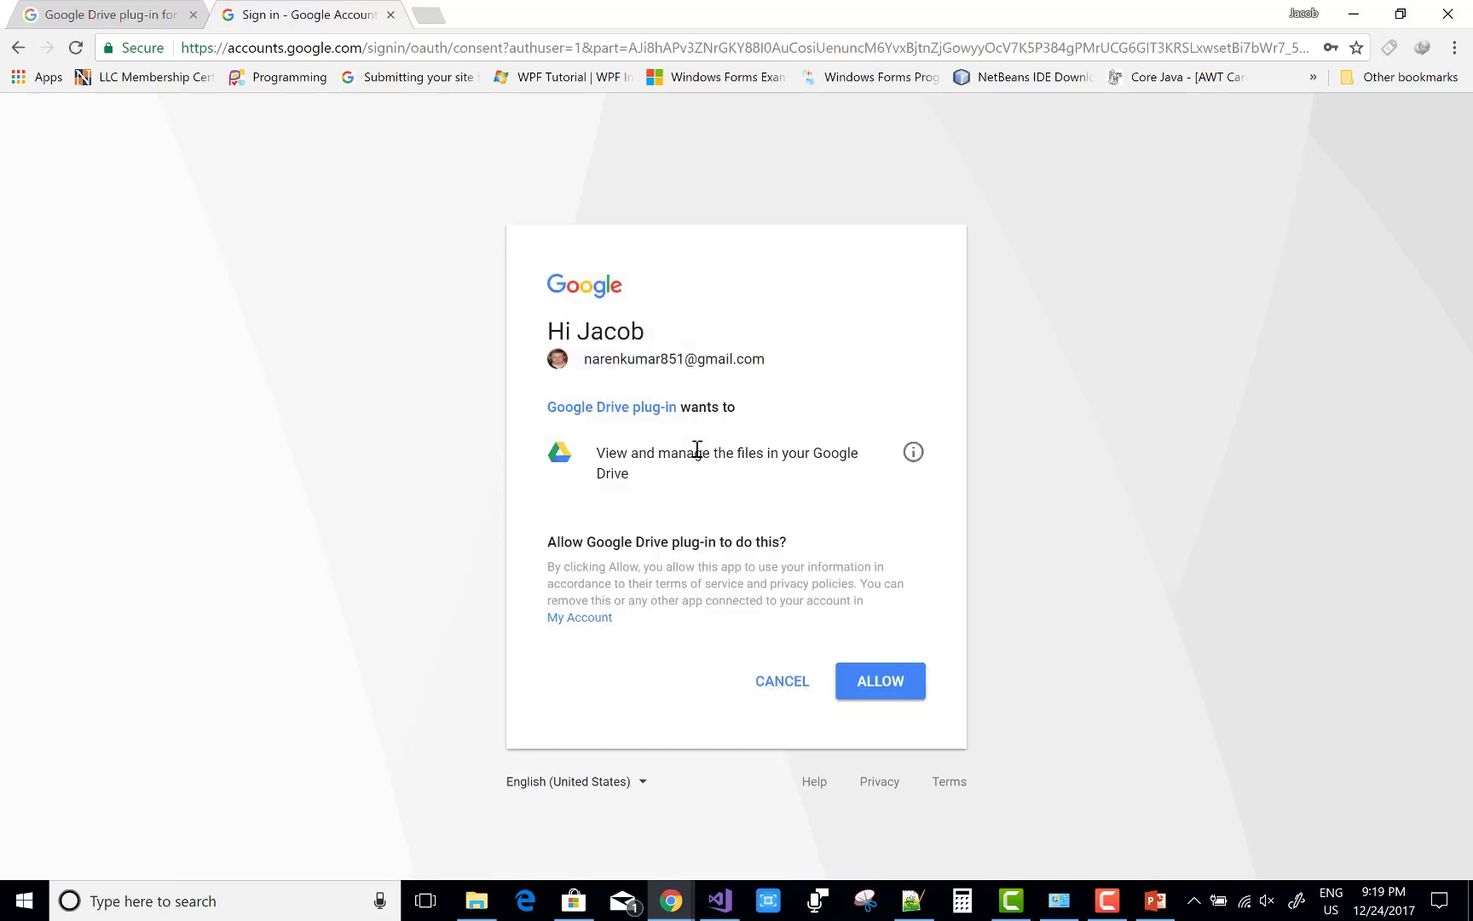
left_click(892, 679)
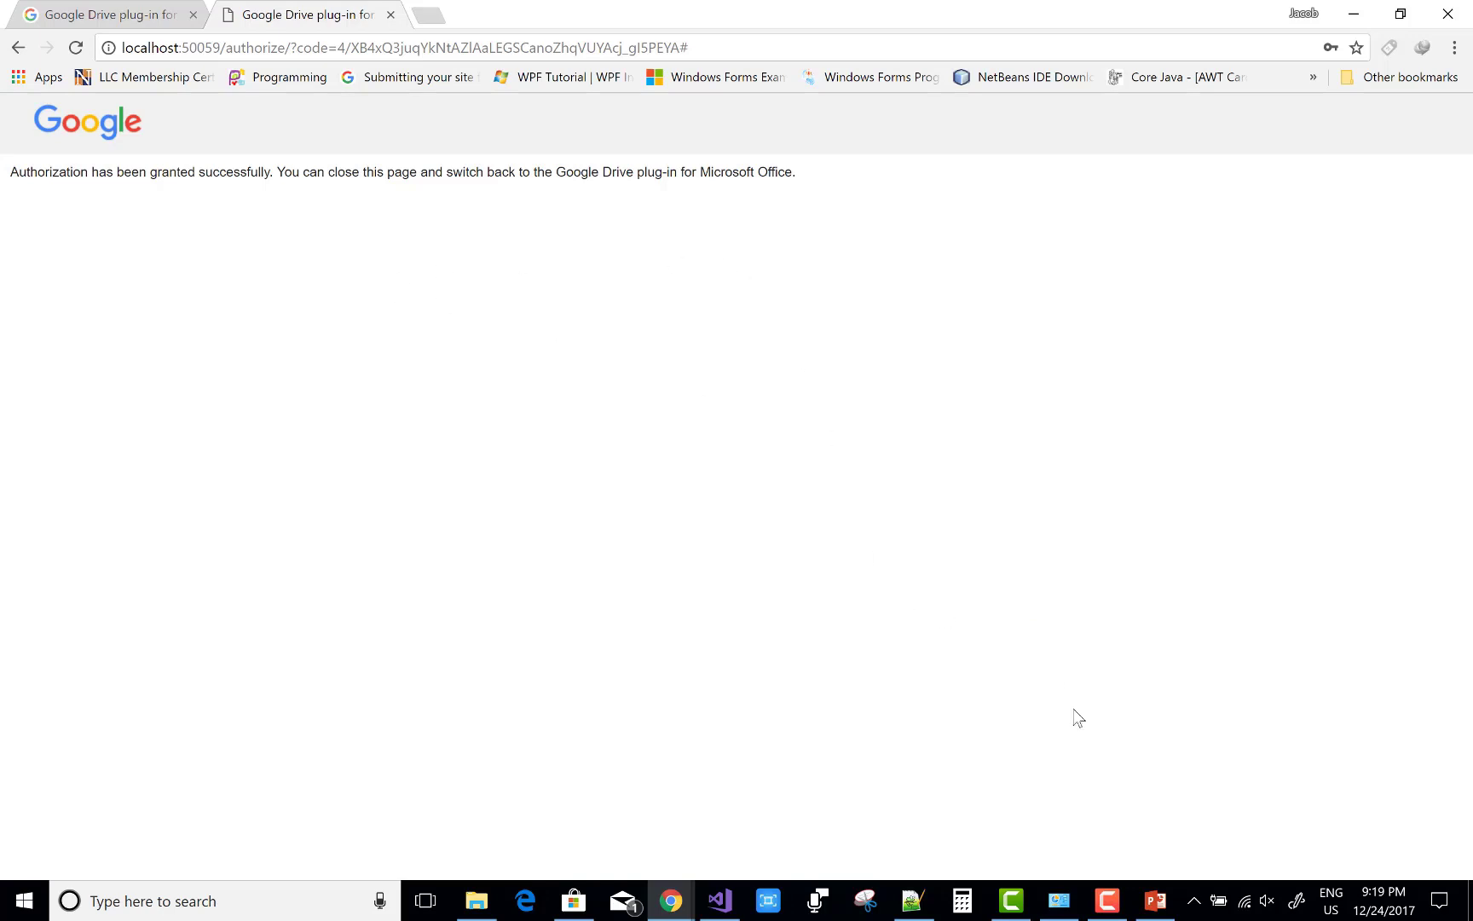
left_click(1153, 907)
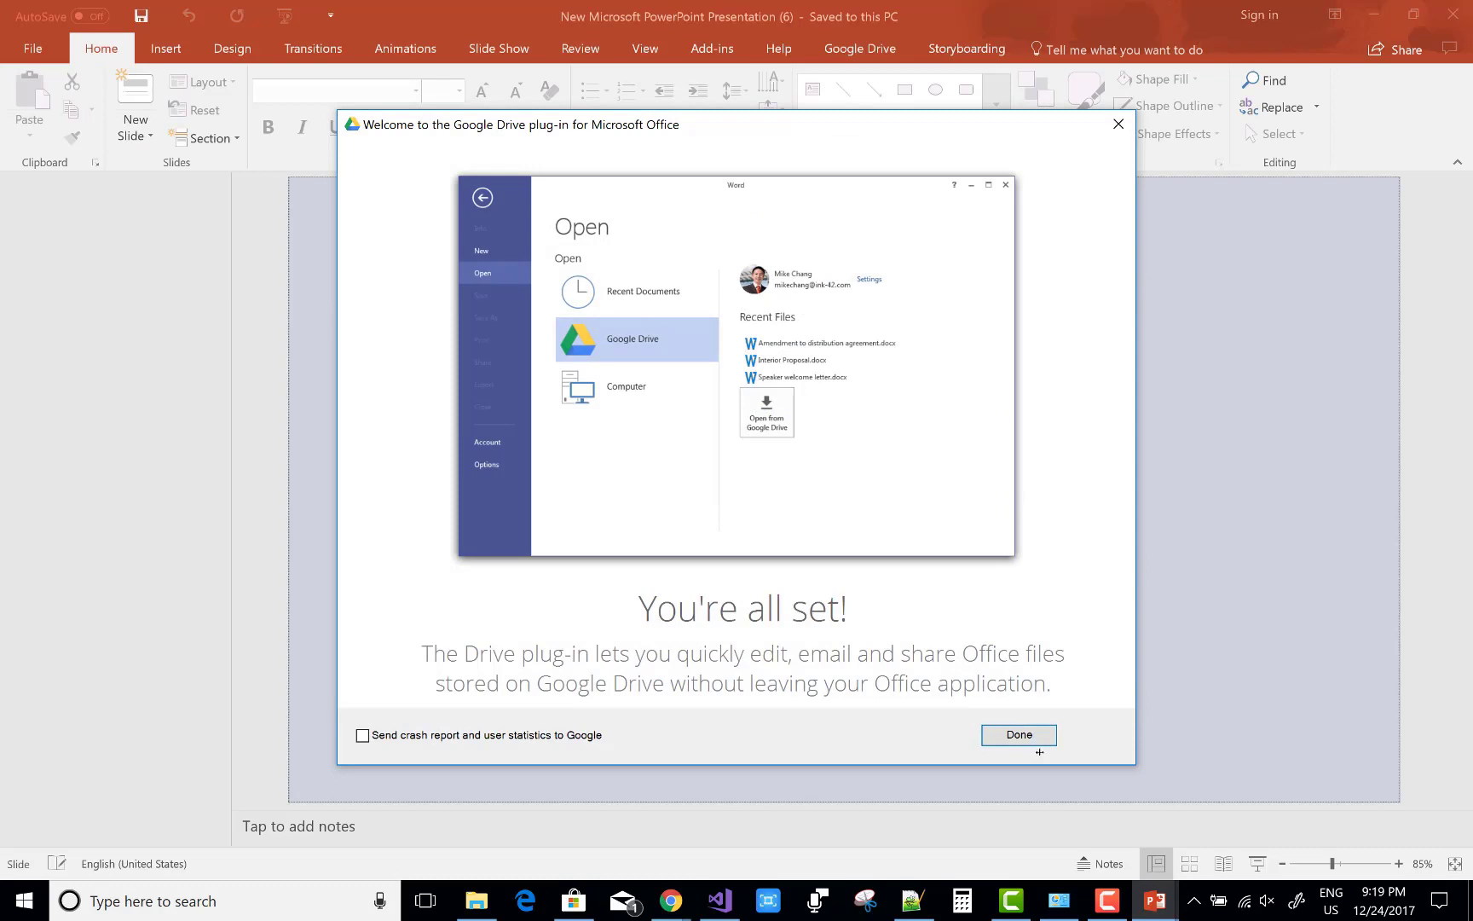
Step: Close the Google Drive and Camtasia welcome messages and add a first slide titled 'Hello World'
left_click(1023, 737)
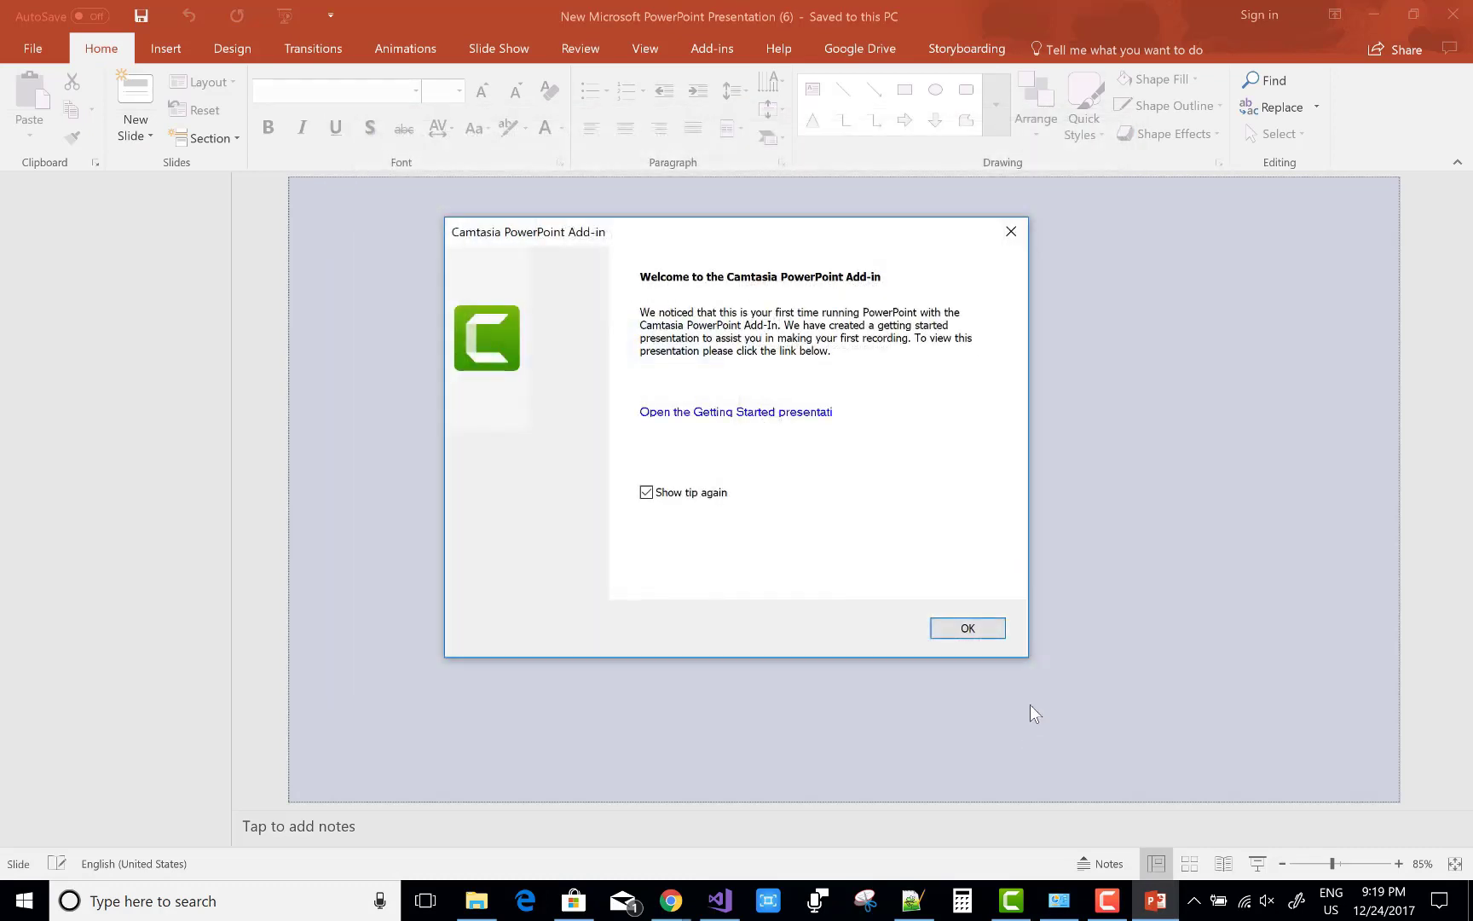
left_click(1010, 231)
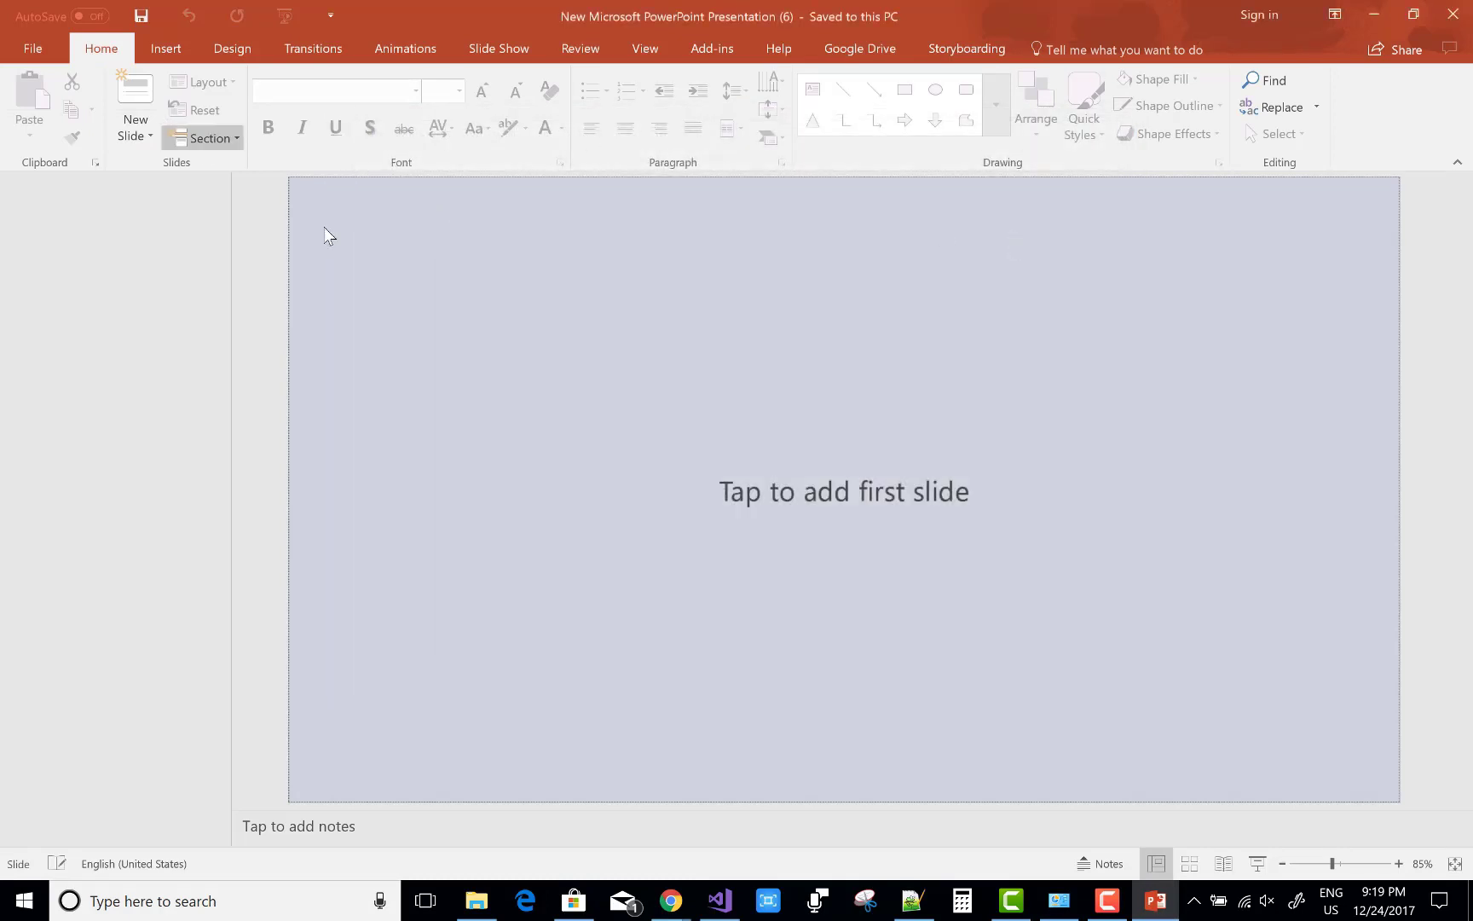
left_click(438, 329)
left_click(647, 464)
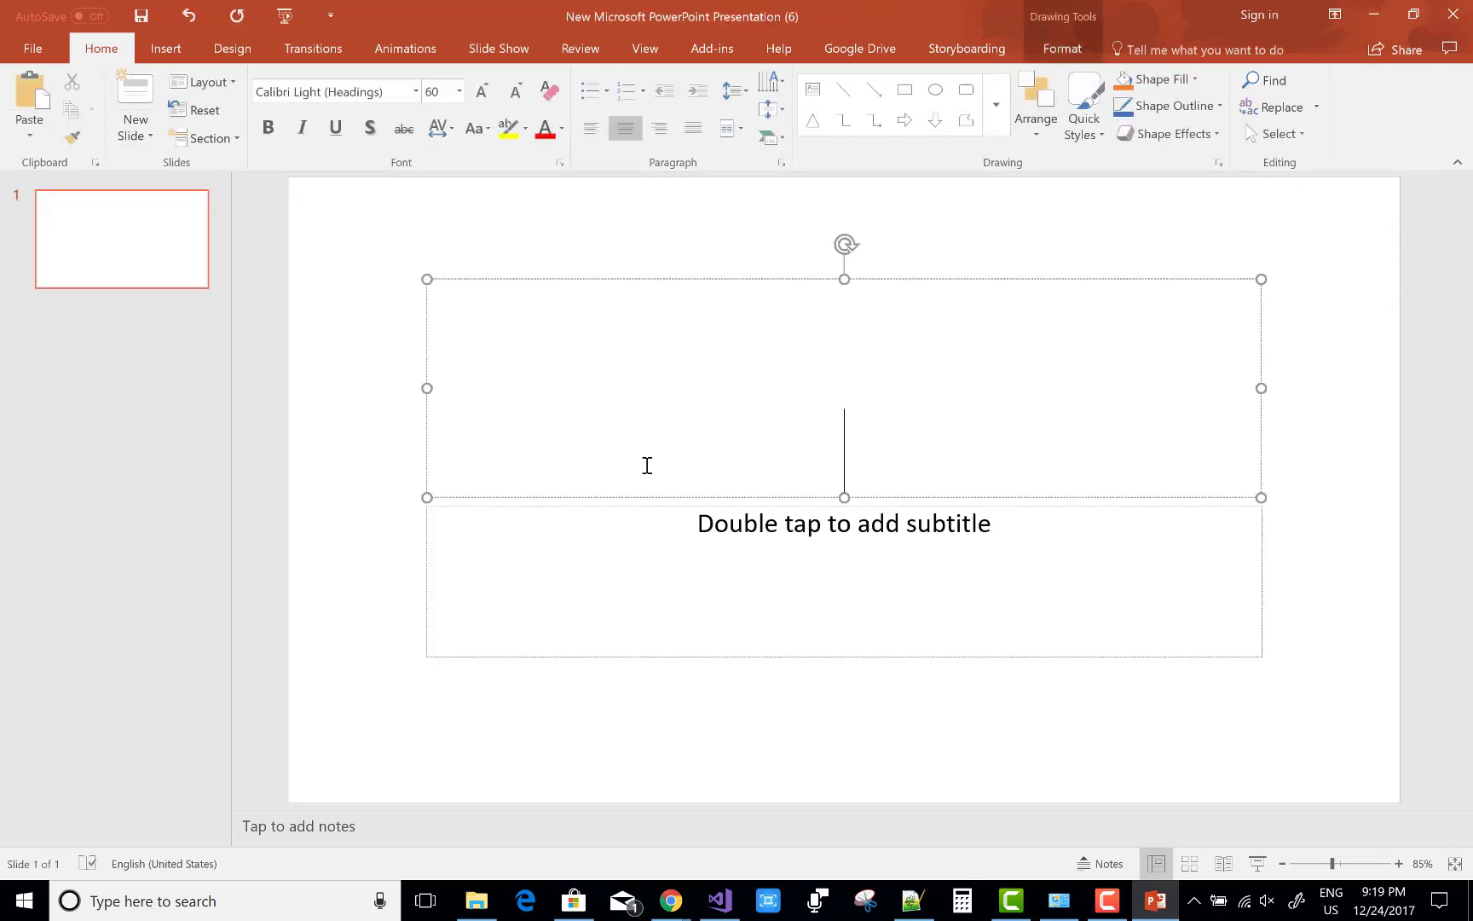
type("Hello World")
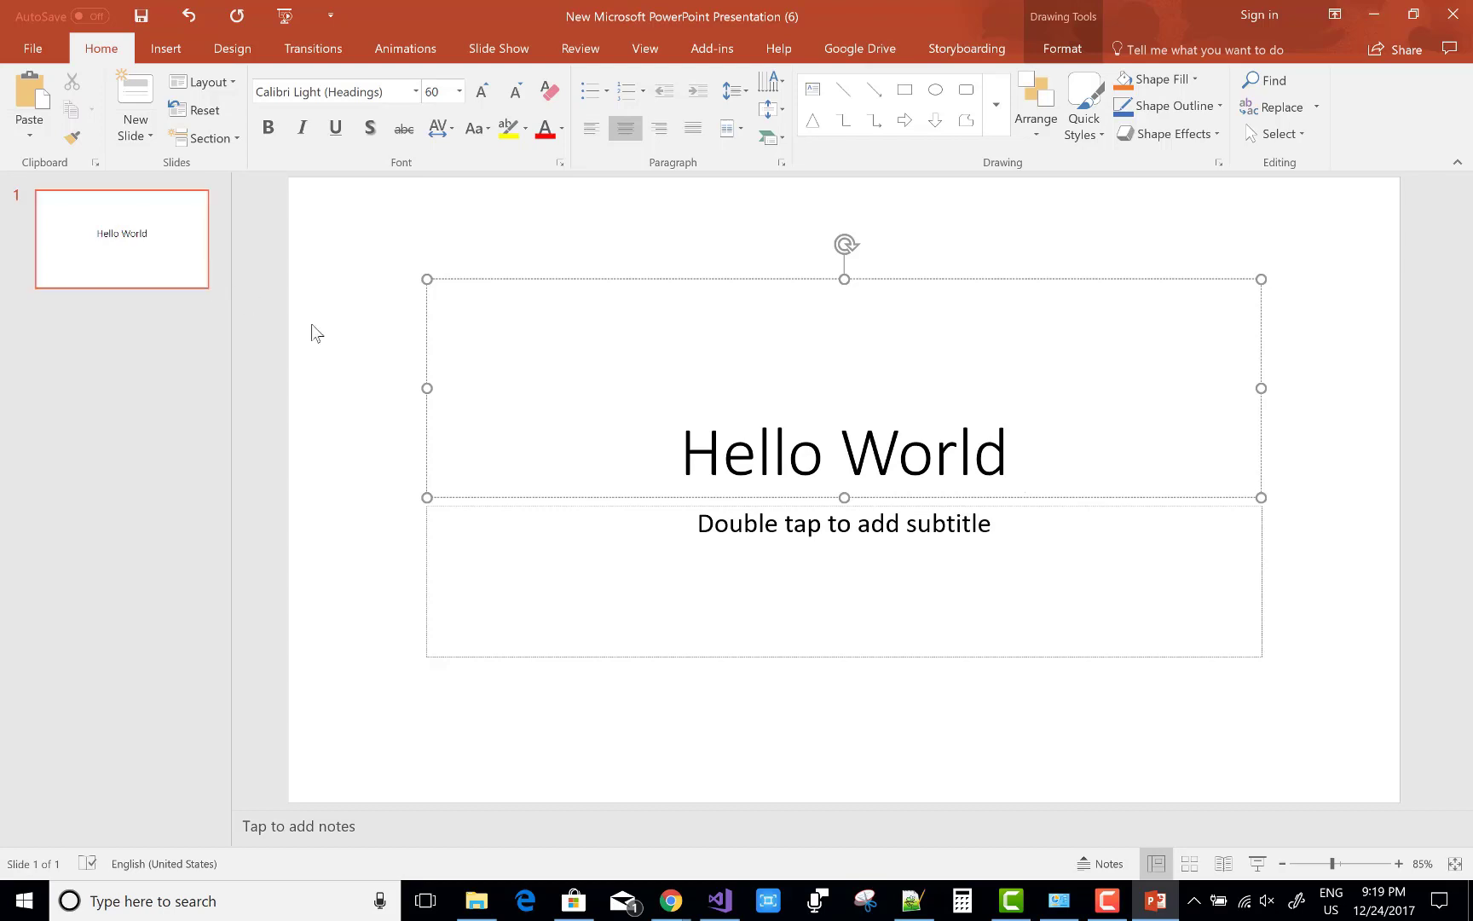
left_click(332, 388)
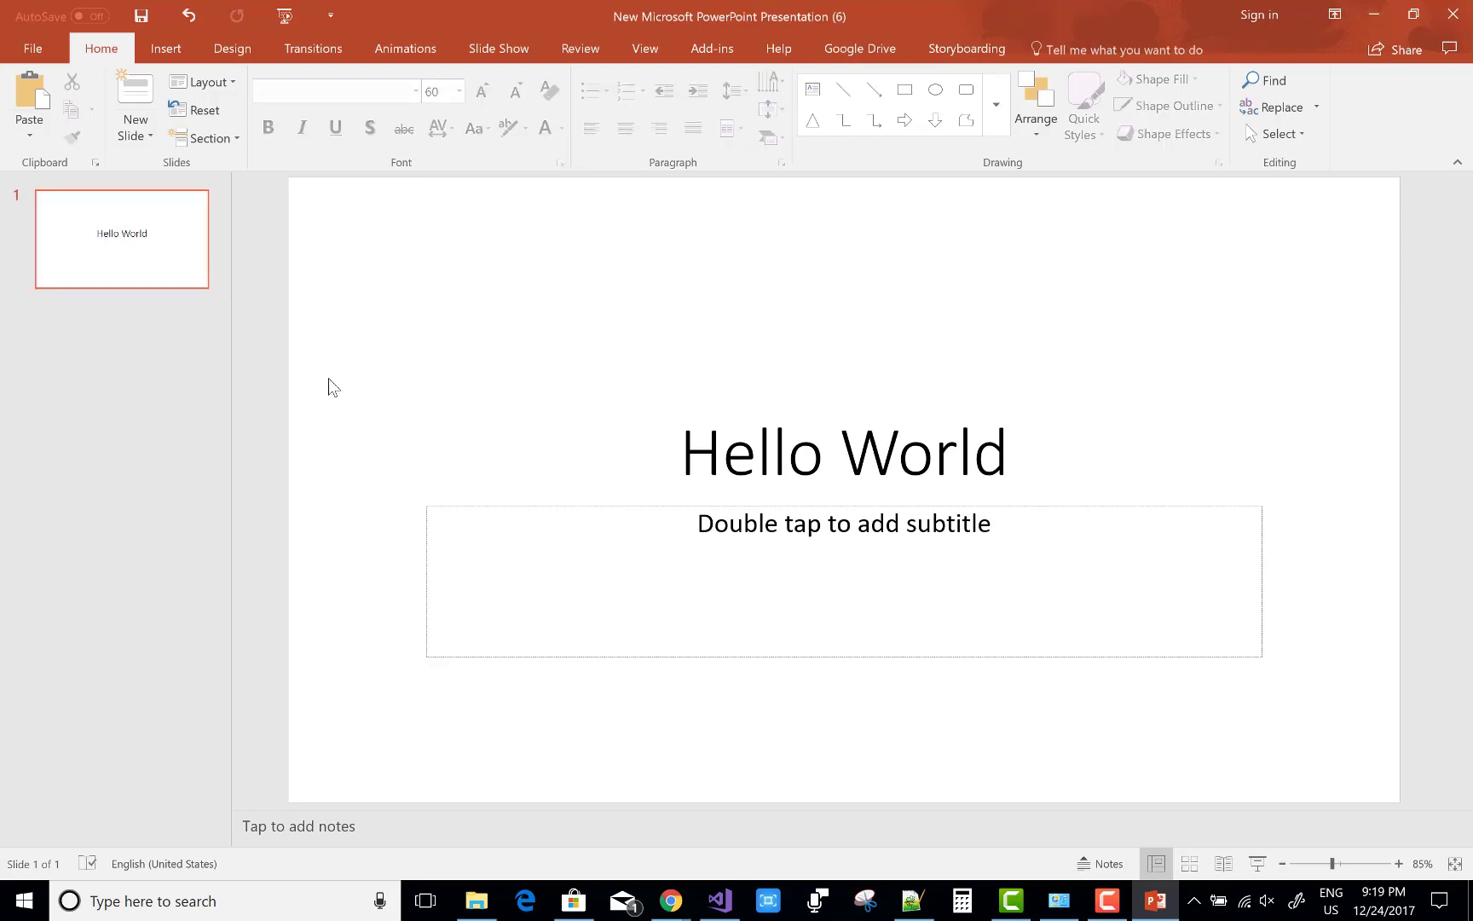
Step: Save the presentation to Google Drive as 'hello world from microsoft office'
left_click(38, 50)
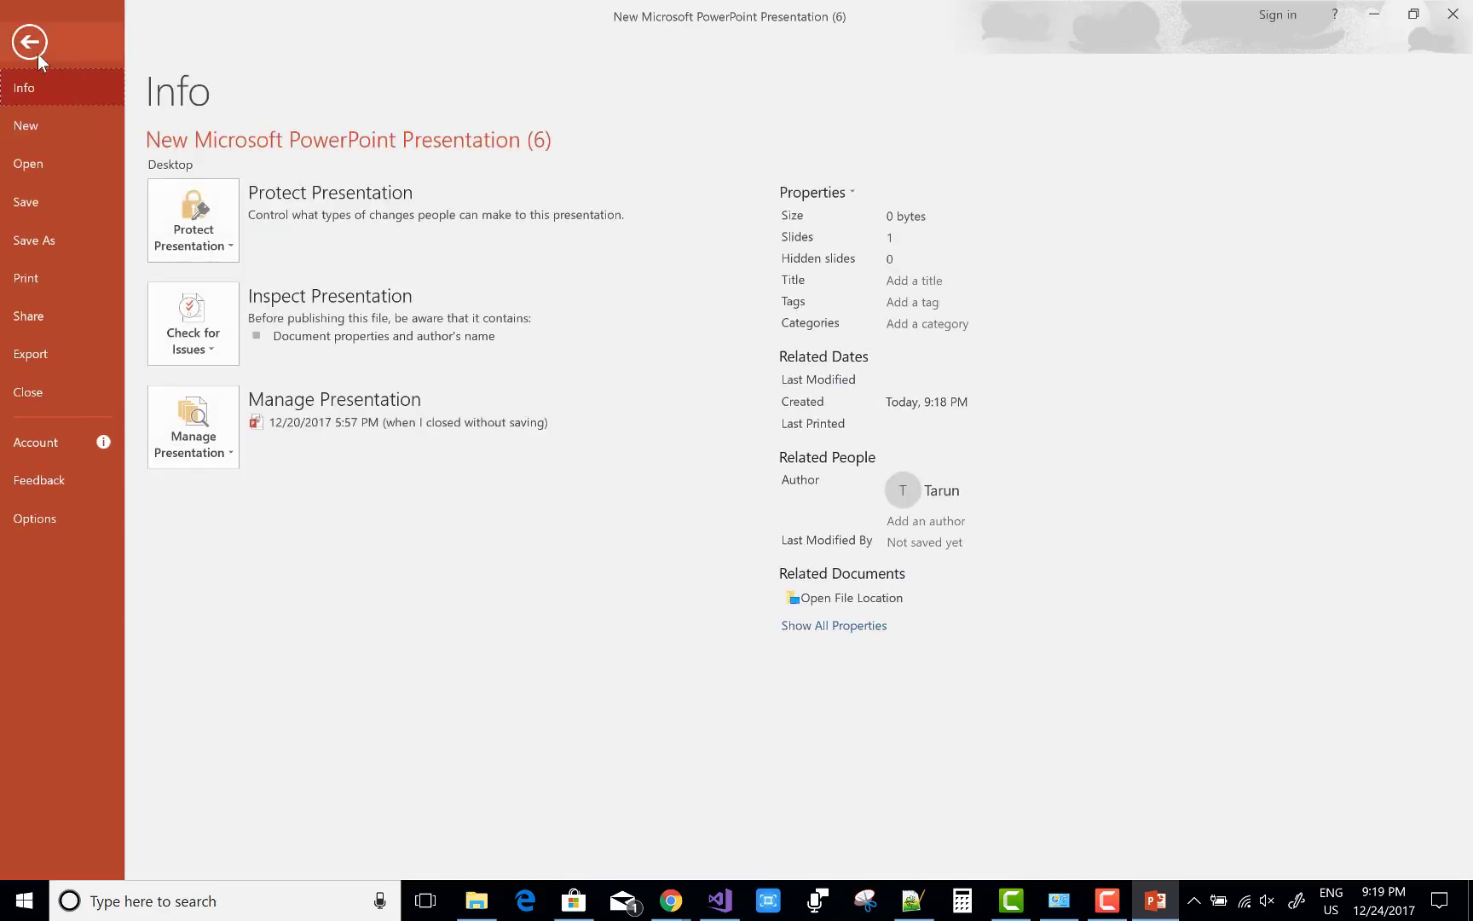
left_click(54, 246)
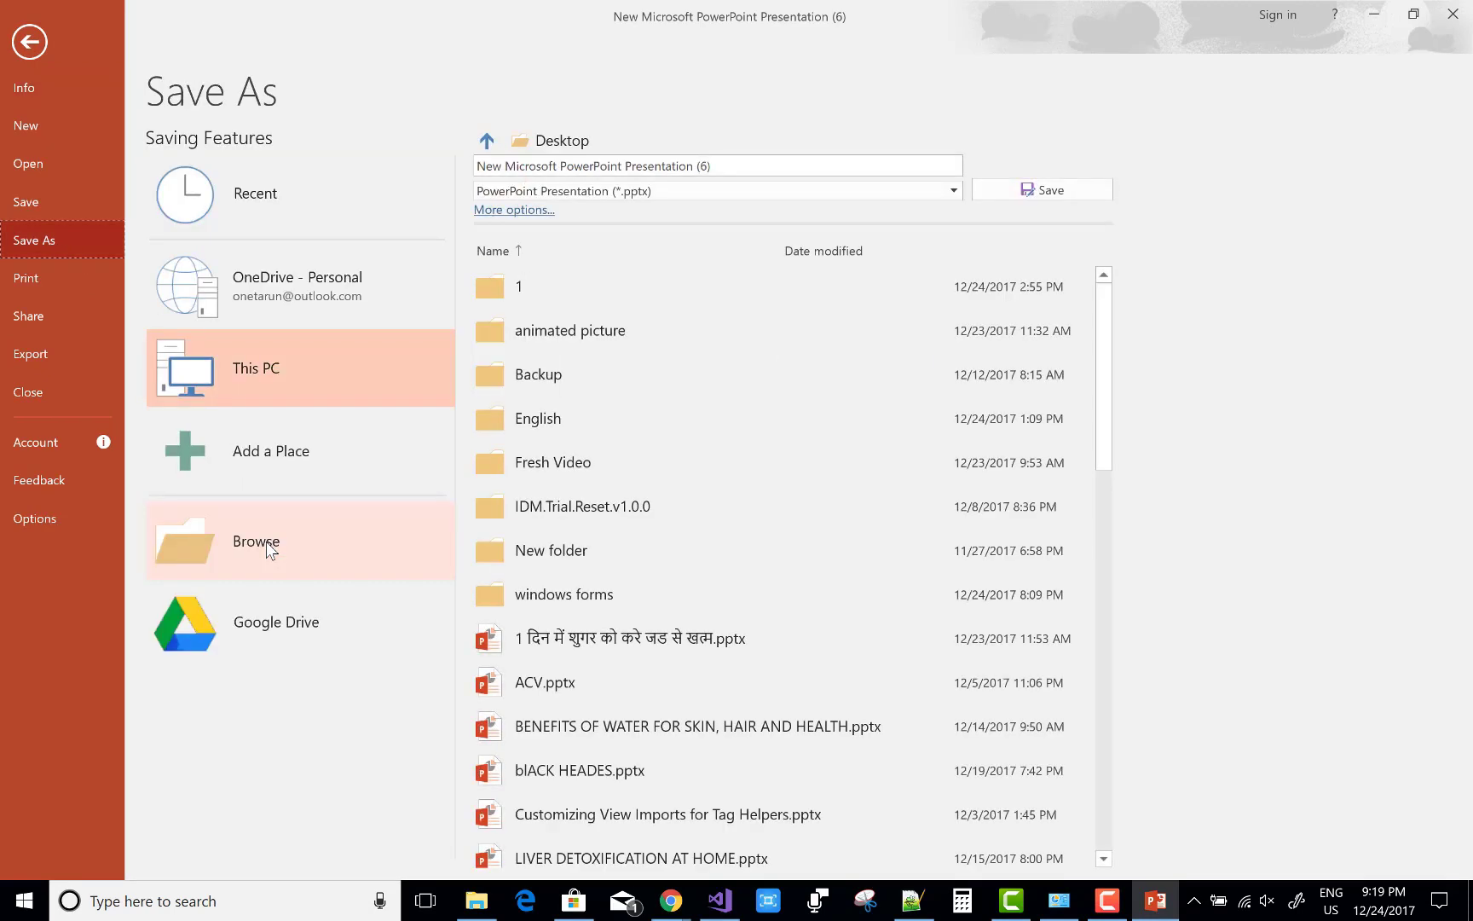
left_click(266, 624)
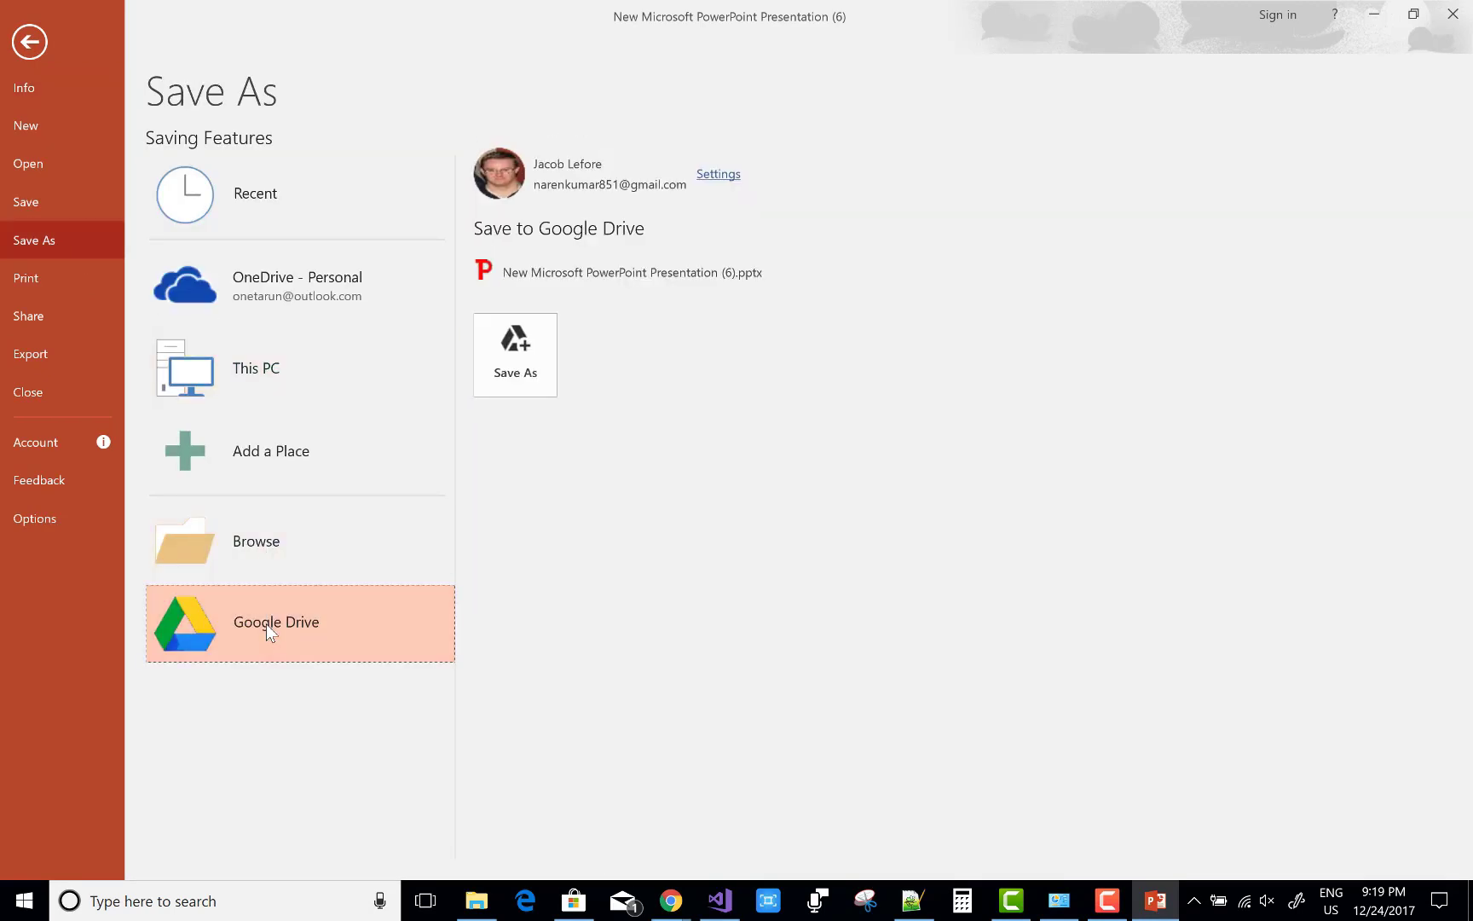
left_click(509, 352)
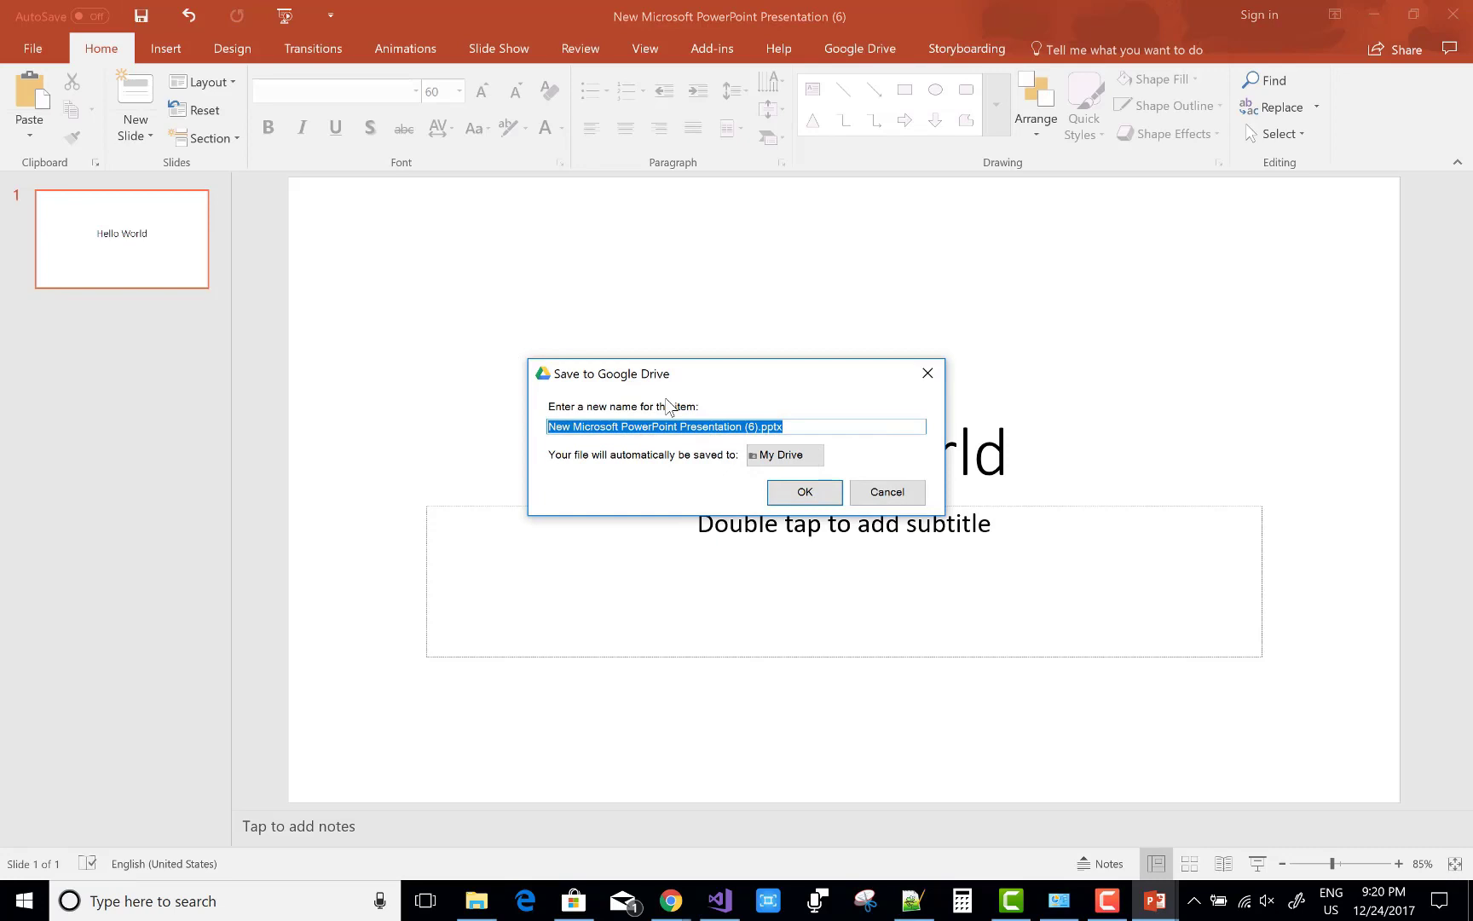
type("hello wo")
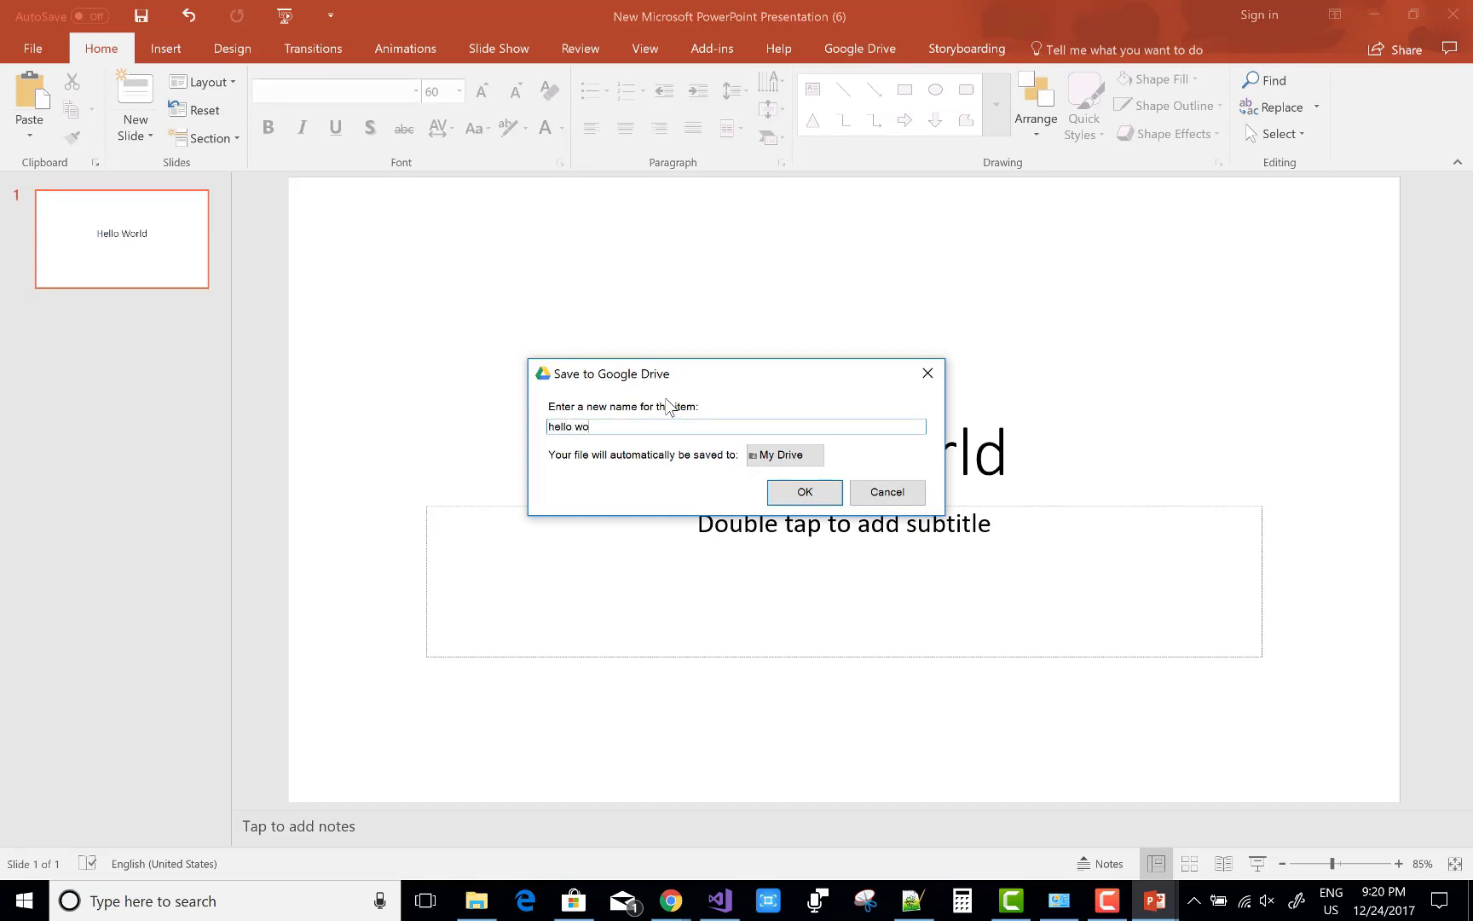
type("rld from microsoft office")
key("Return")
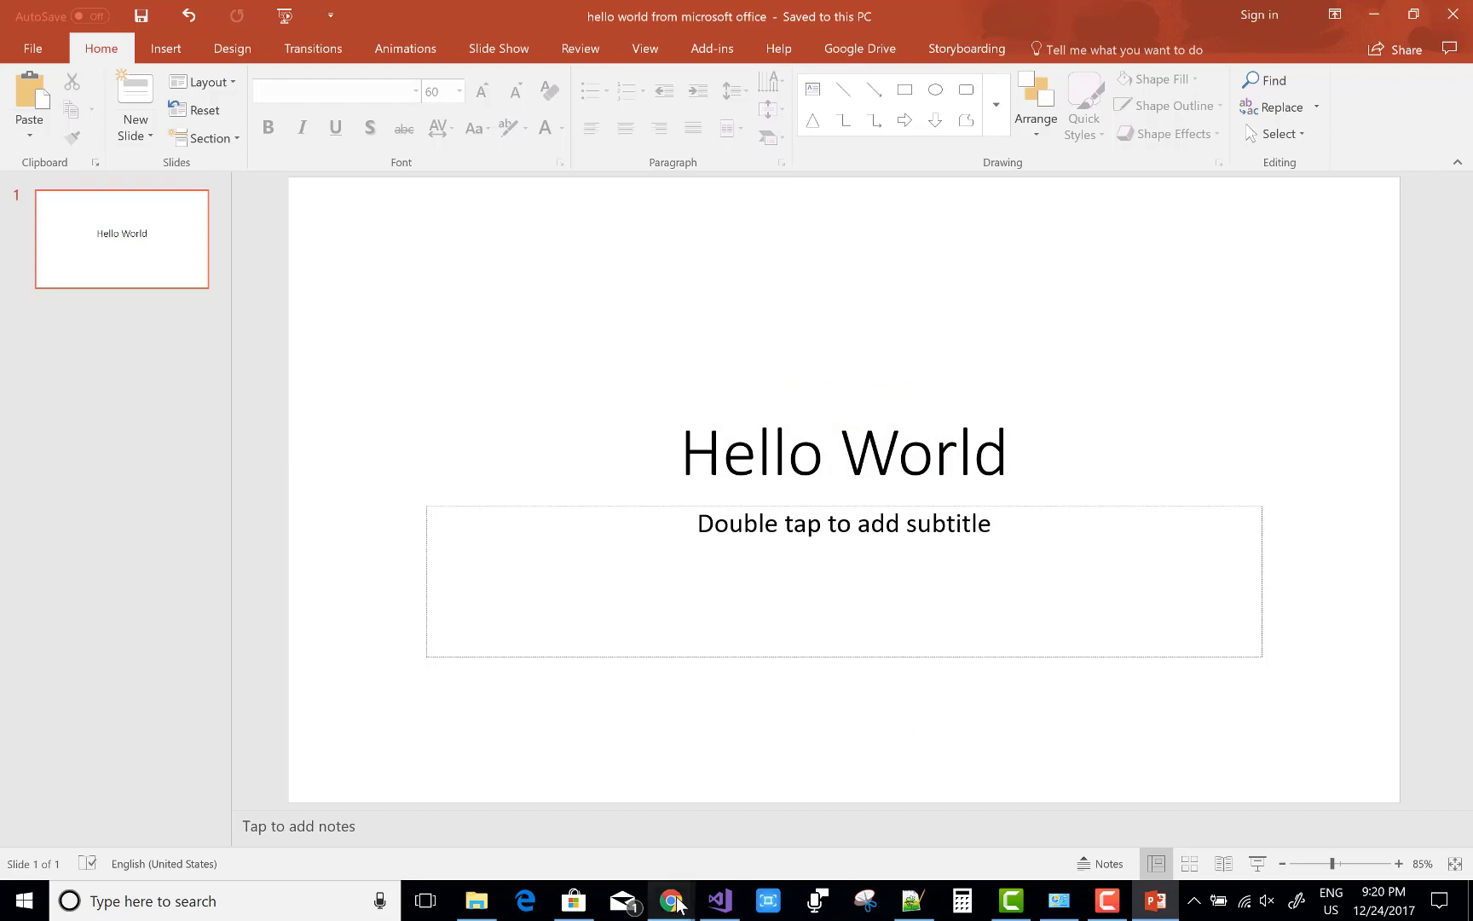
Step: Bring Chrome to the front and open Google Drive in a new tab
mouse_move(678, 902)
left_click(725, 856)
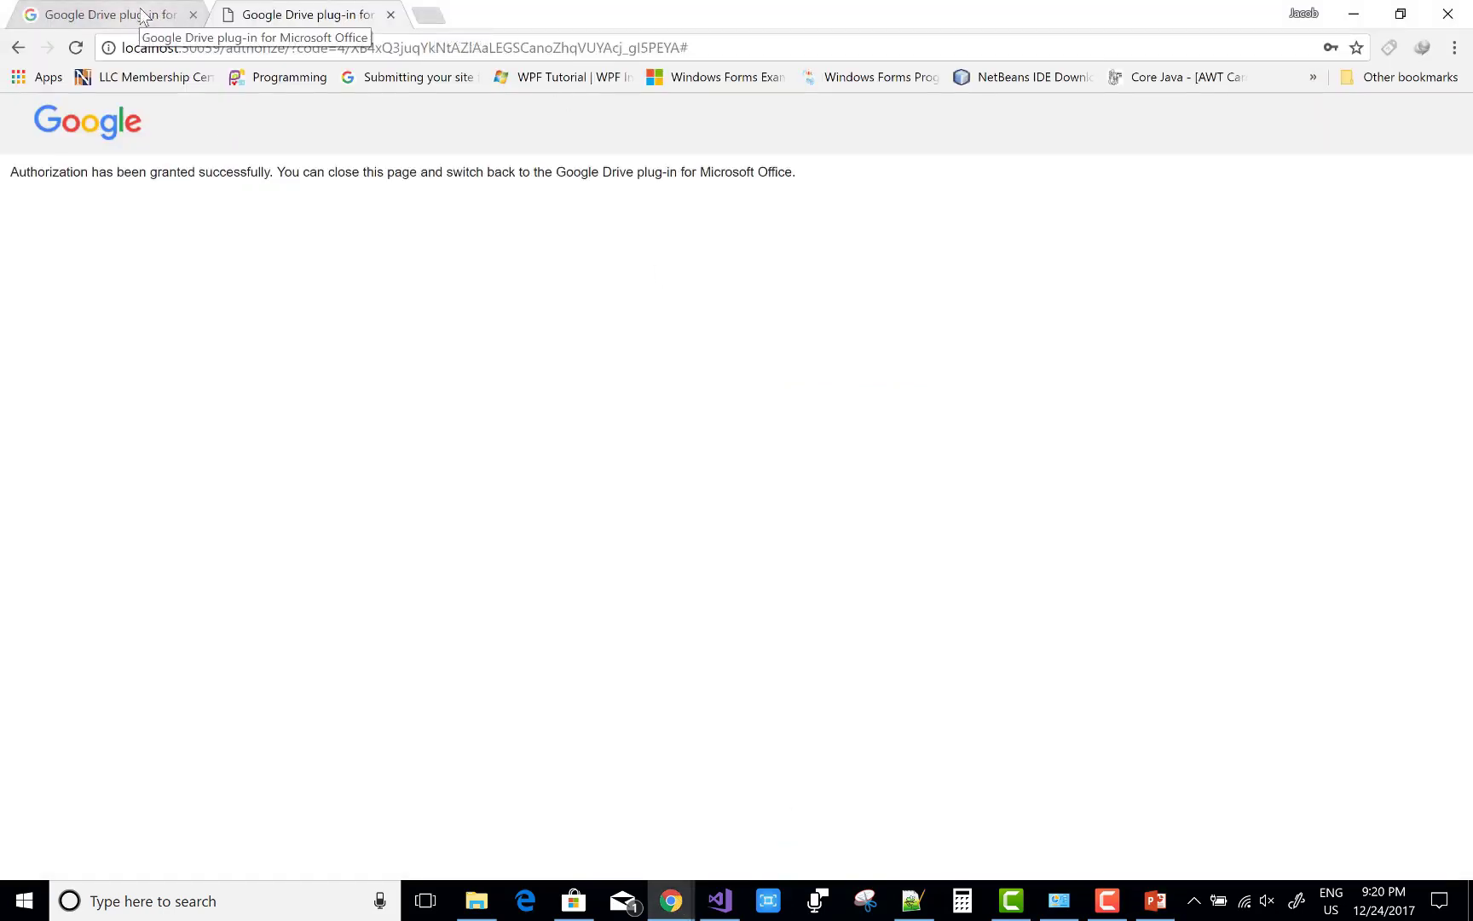
left_click(432, 21)
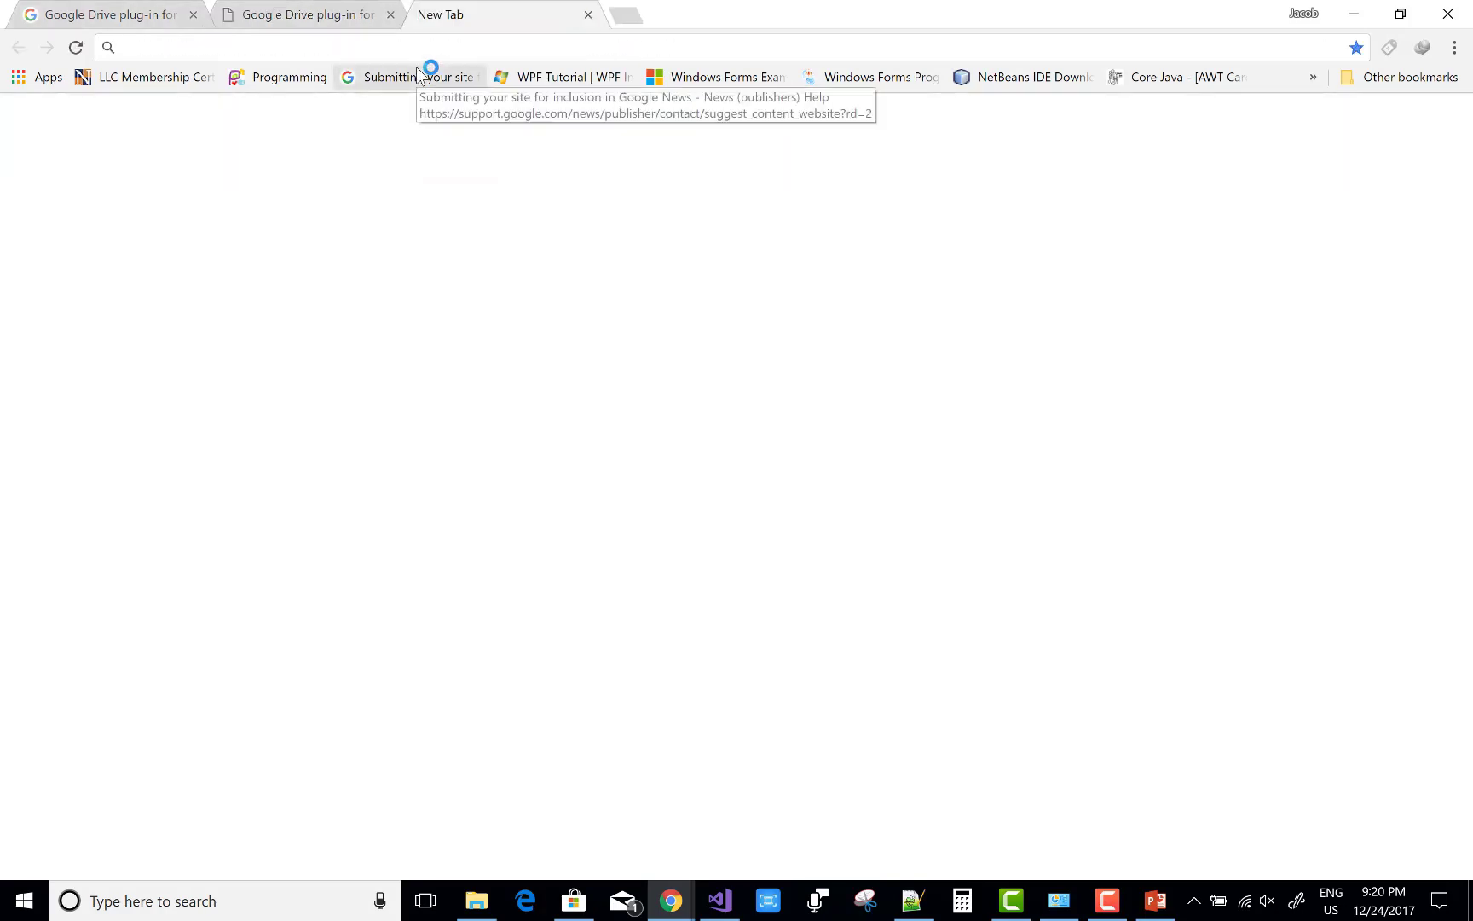
type("google.com/drive/u/0/?tab=wo")
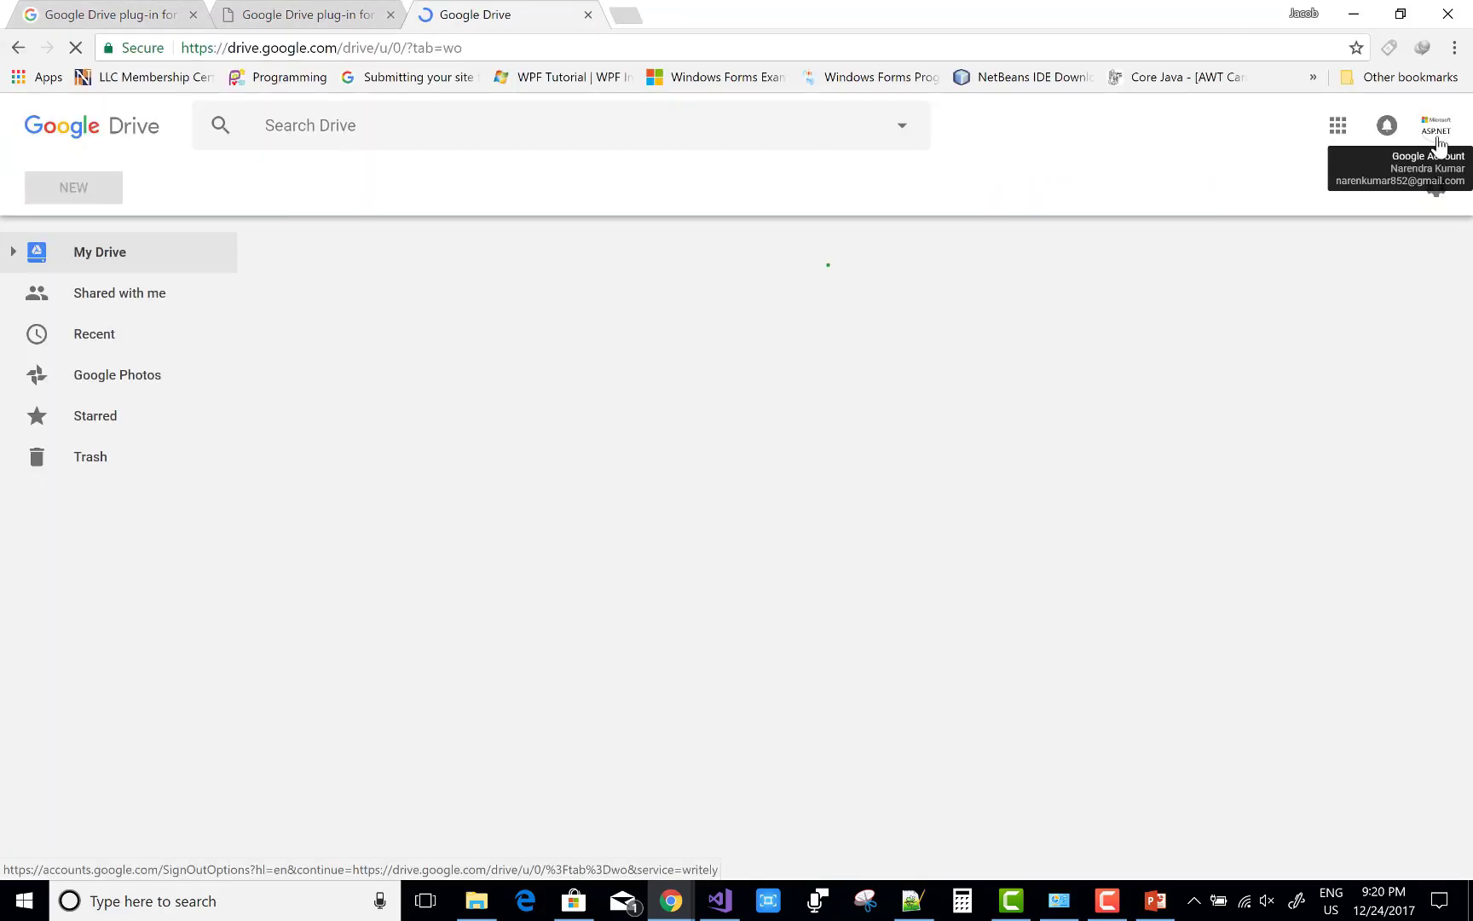
Step: Switch Drive to the other Google account and select hello world from microsoft office.pptx
left_click(1438, 128)
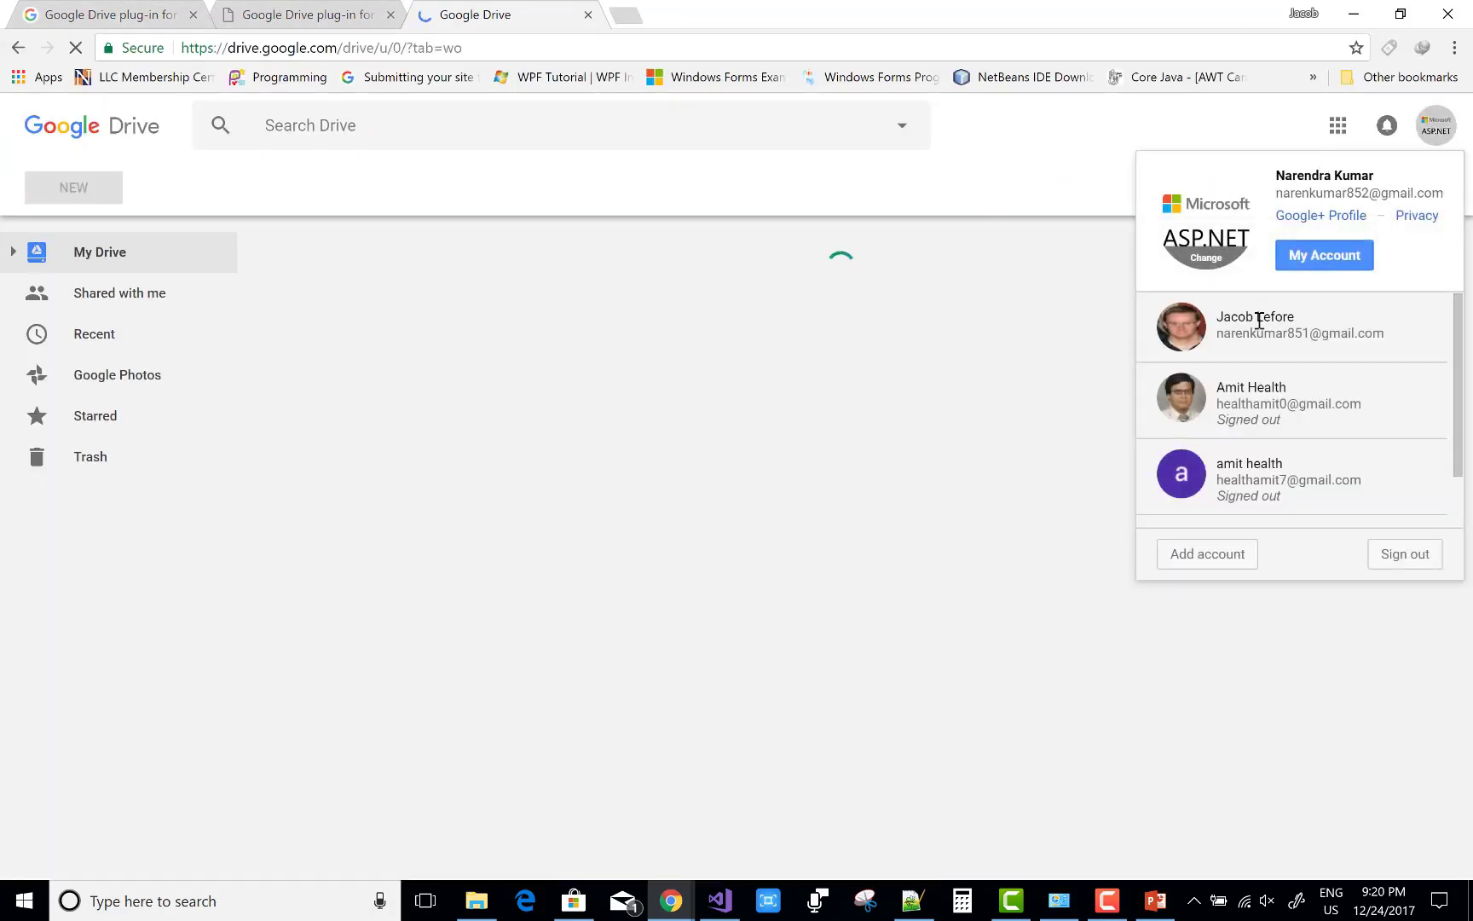
left_click(1227, 353)
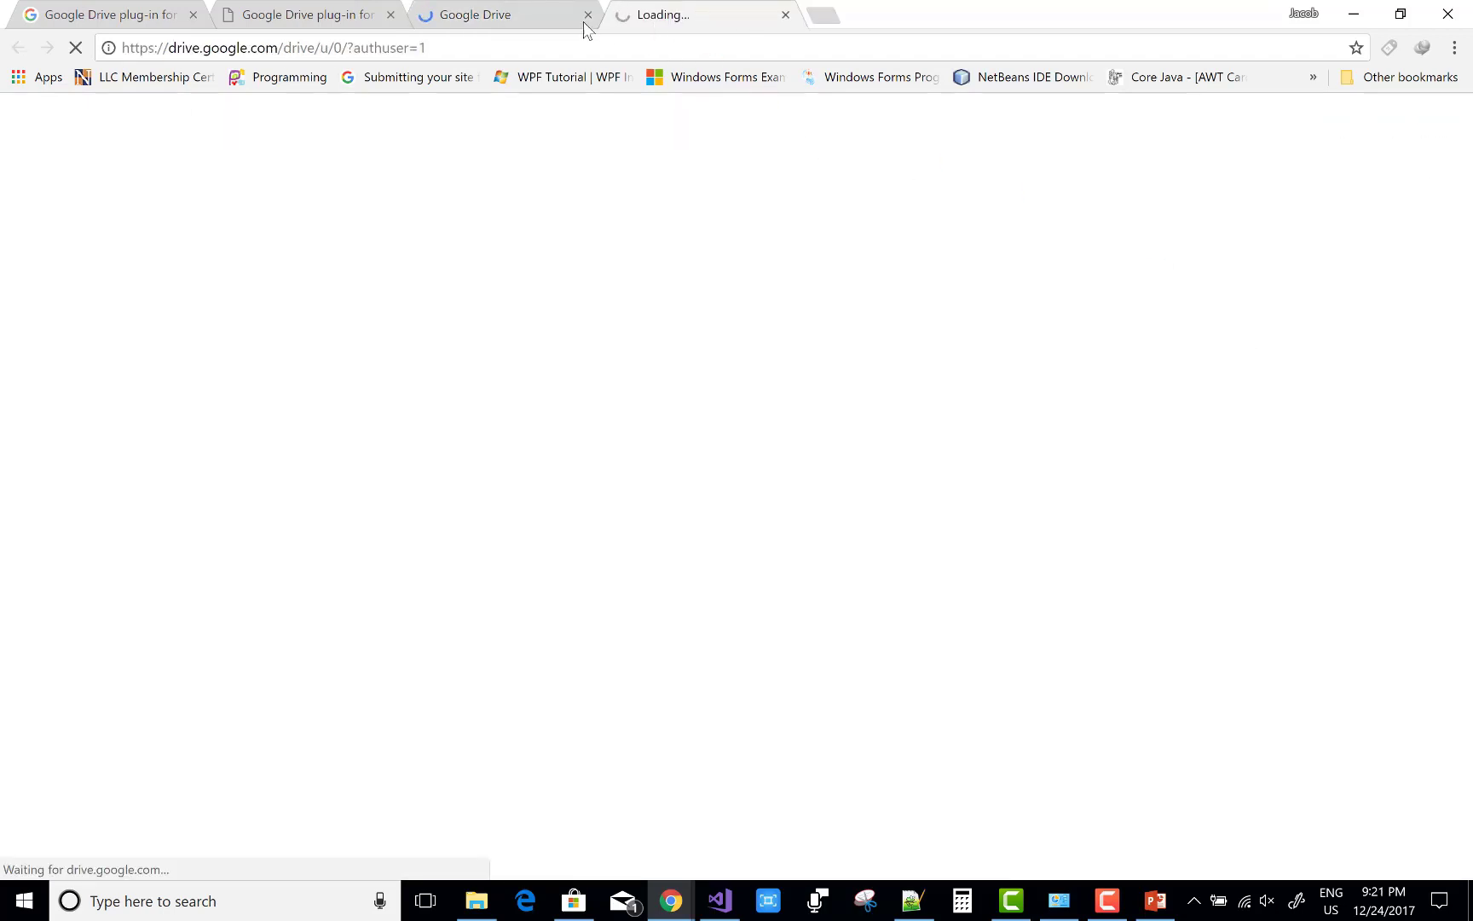
left_click(529, 15)
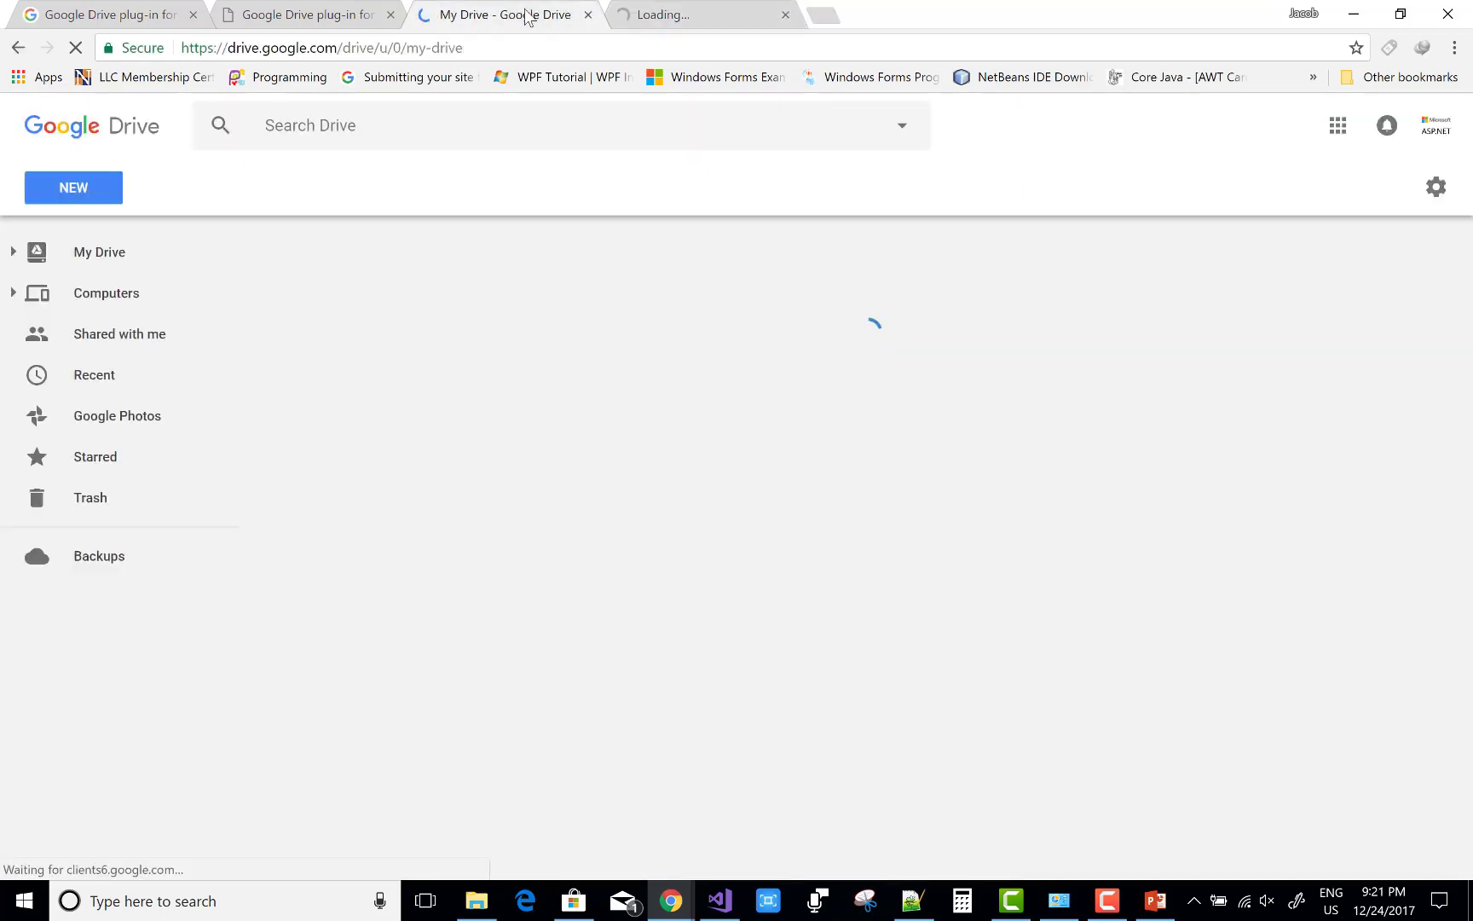
left_click(587, 16)
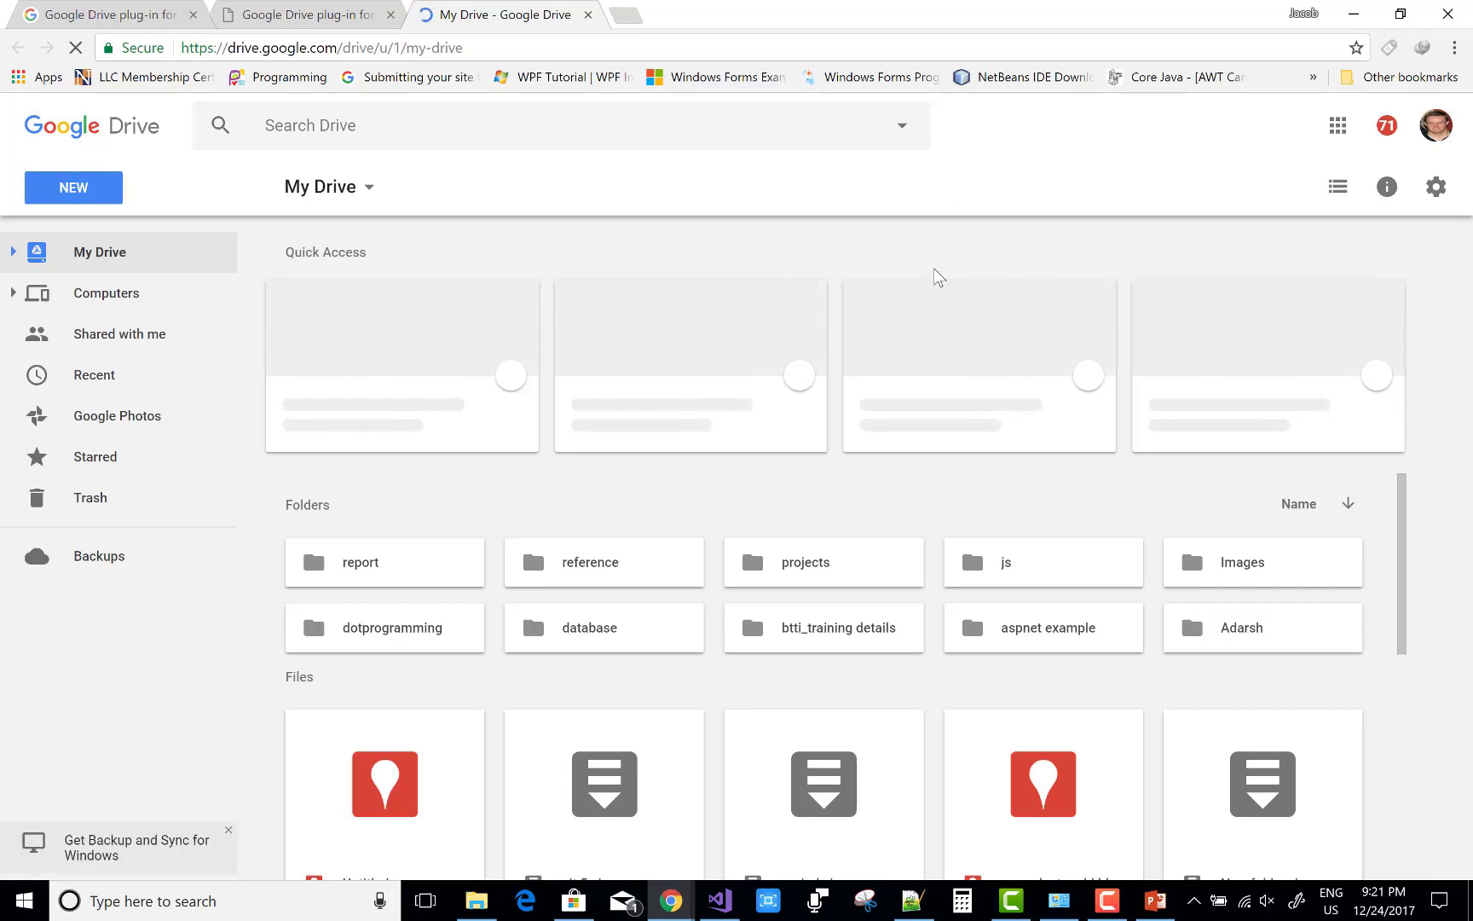
scroll(1319, 597, "down", 5)
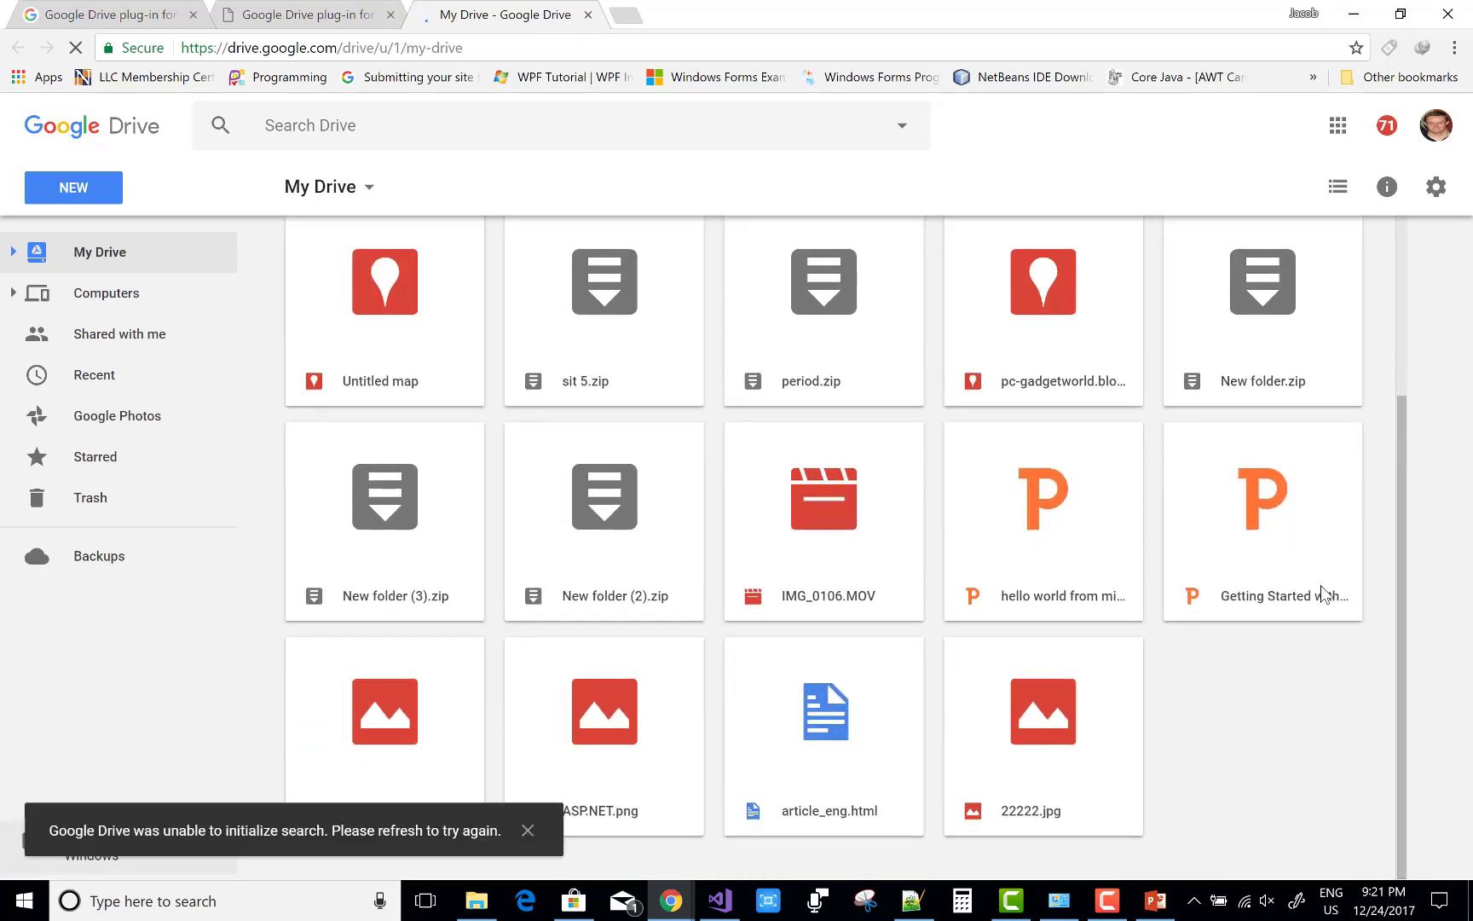
left_click(1076, 601)
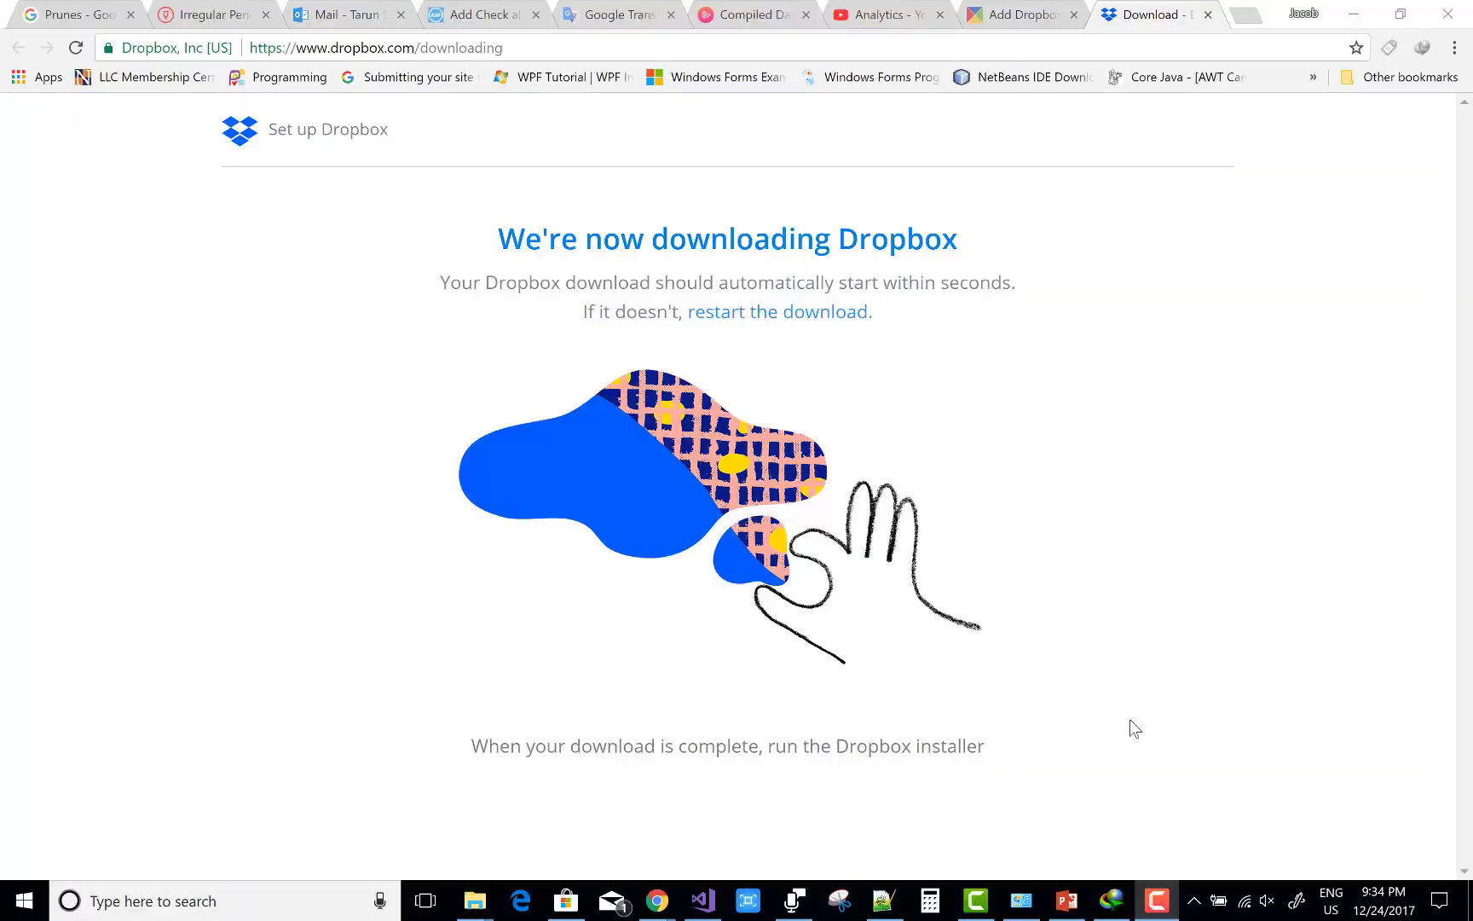
Step: Download the pending Dropbox installer and run it
left_click(1110, 915)
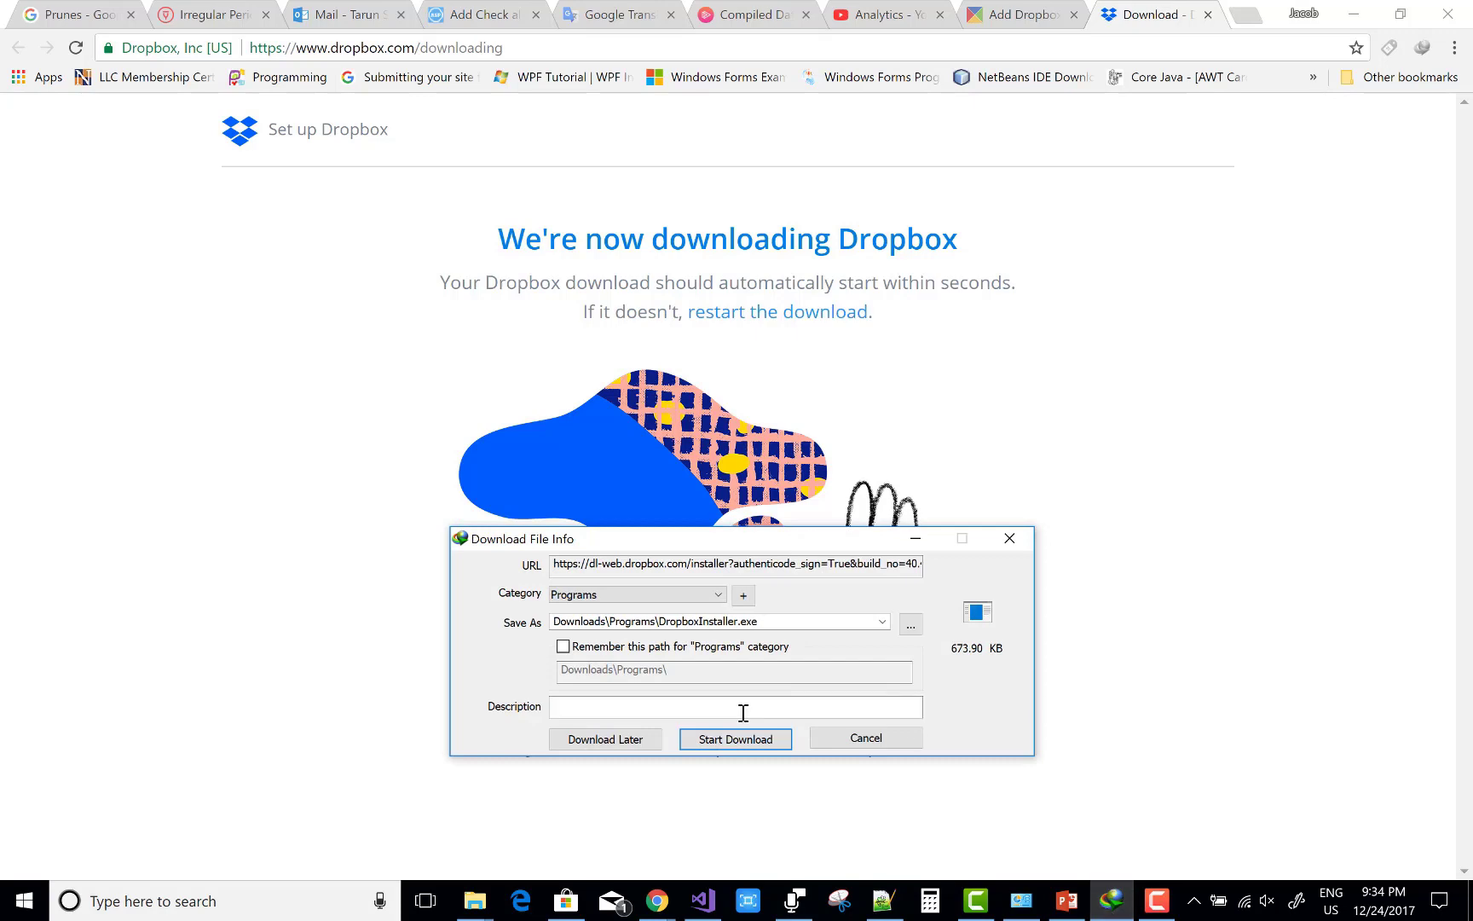
left_click(730, 737)
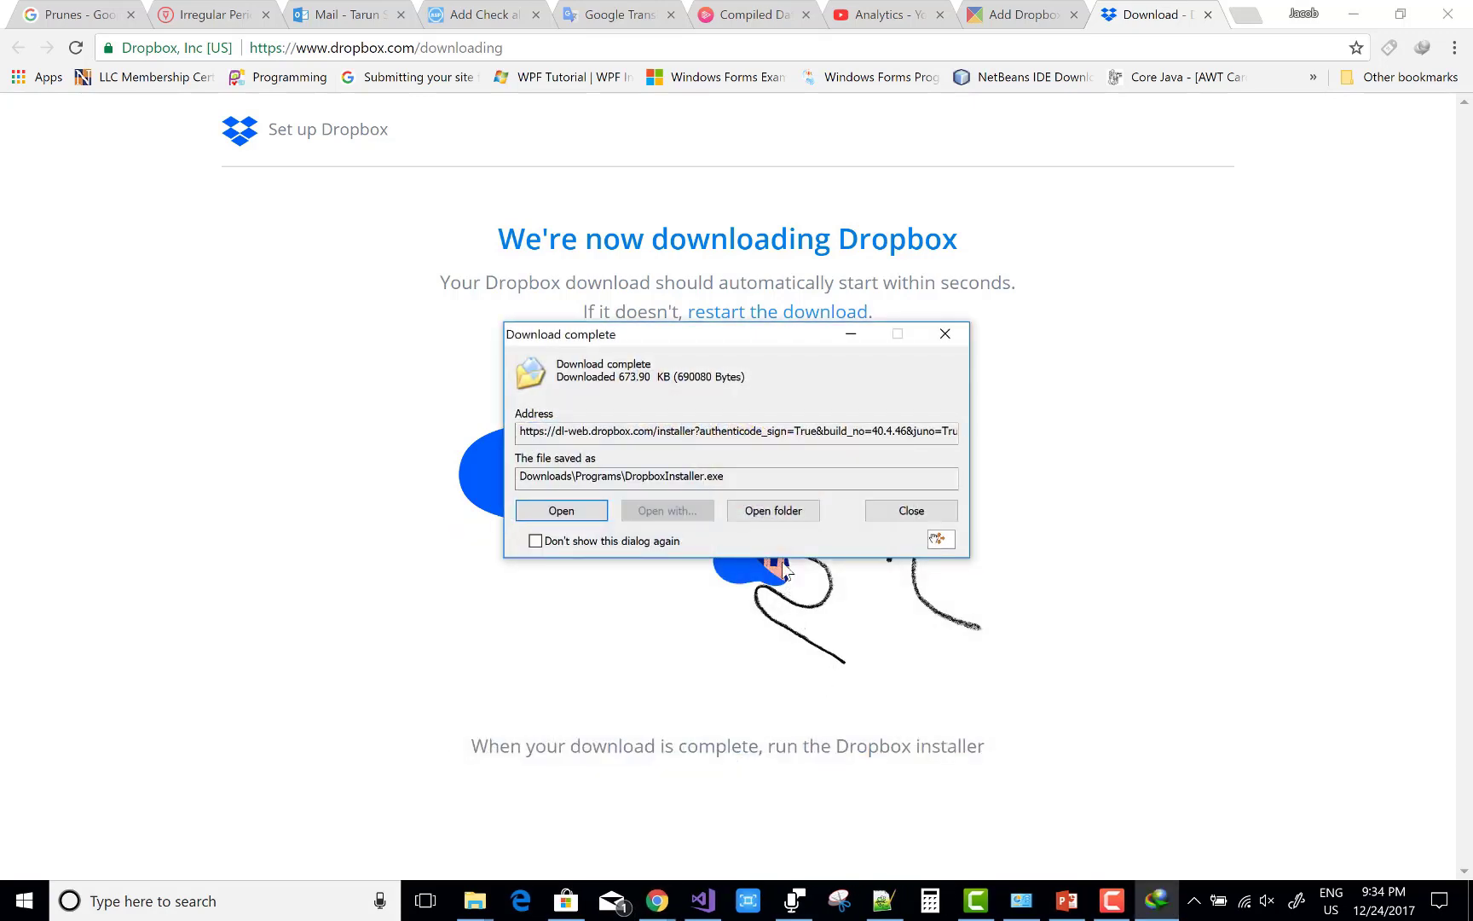
left_click(561, 511)
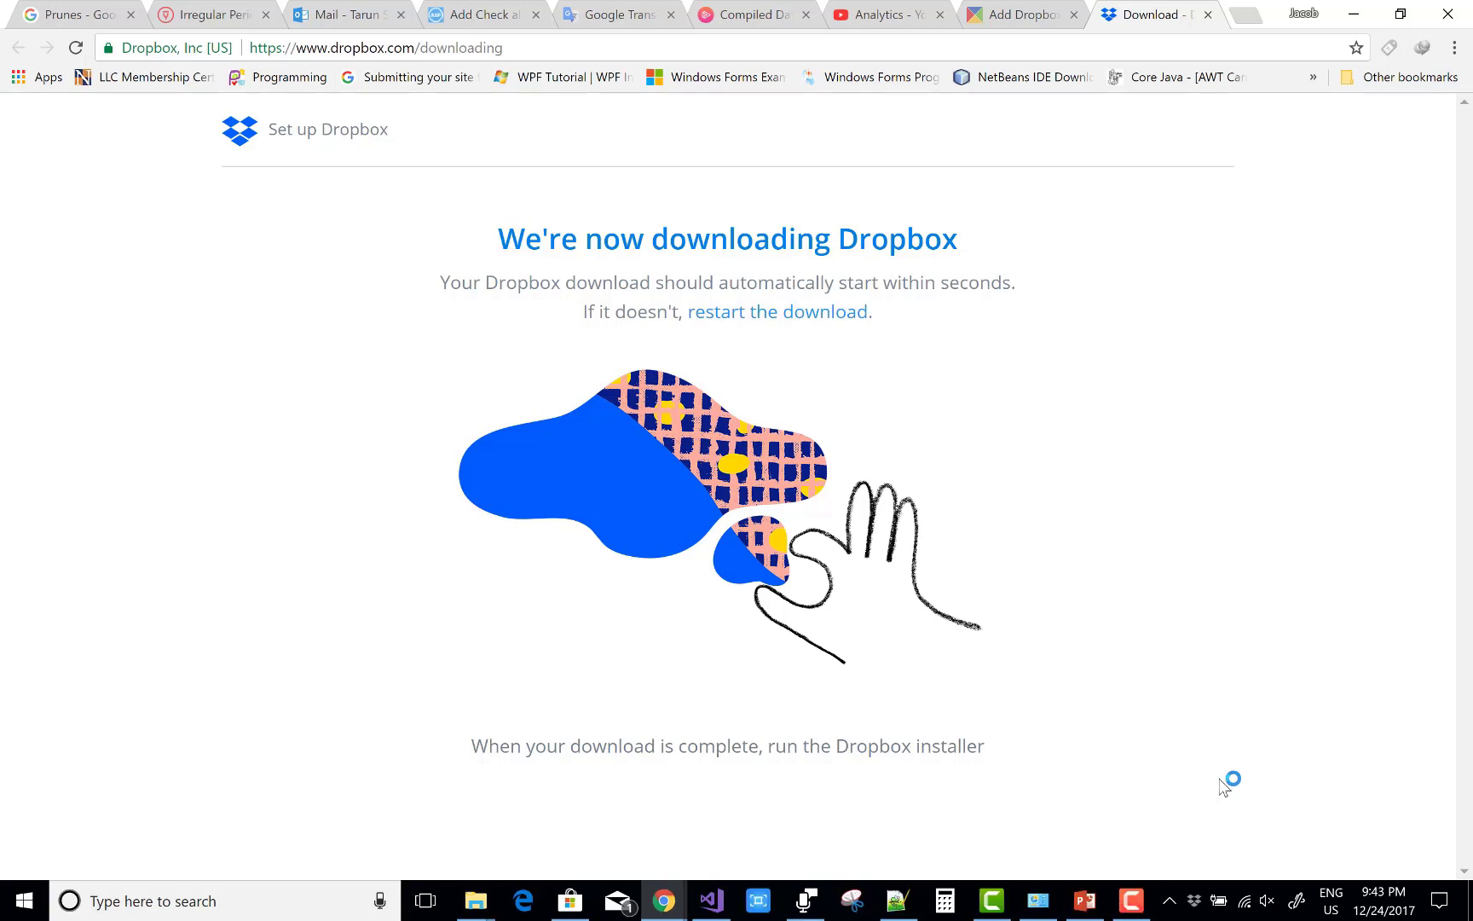
Step: Launch Dropbox from the system tray to bring up the Set Up Dropbox sign-in window
left_click(1196, 907)
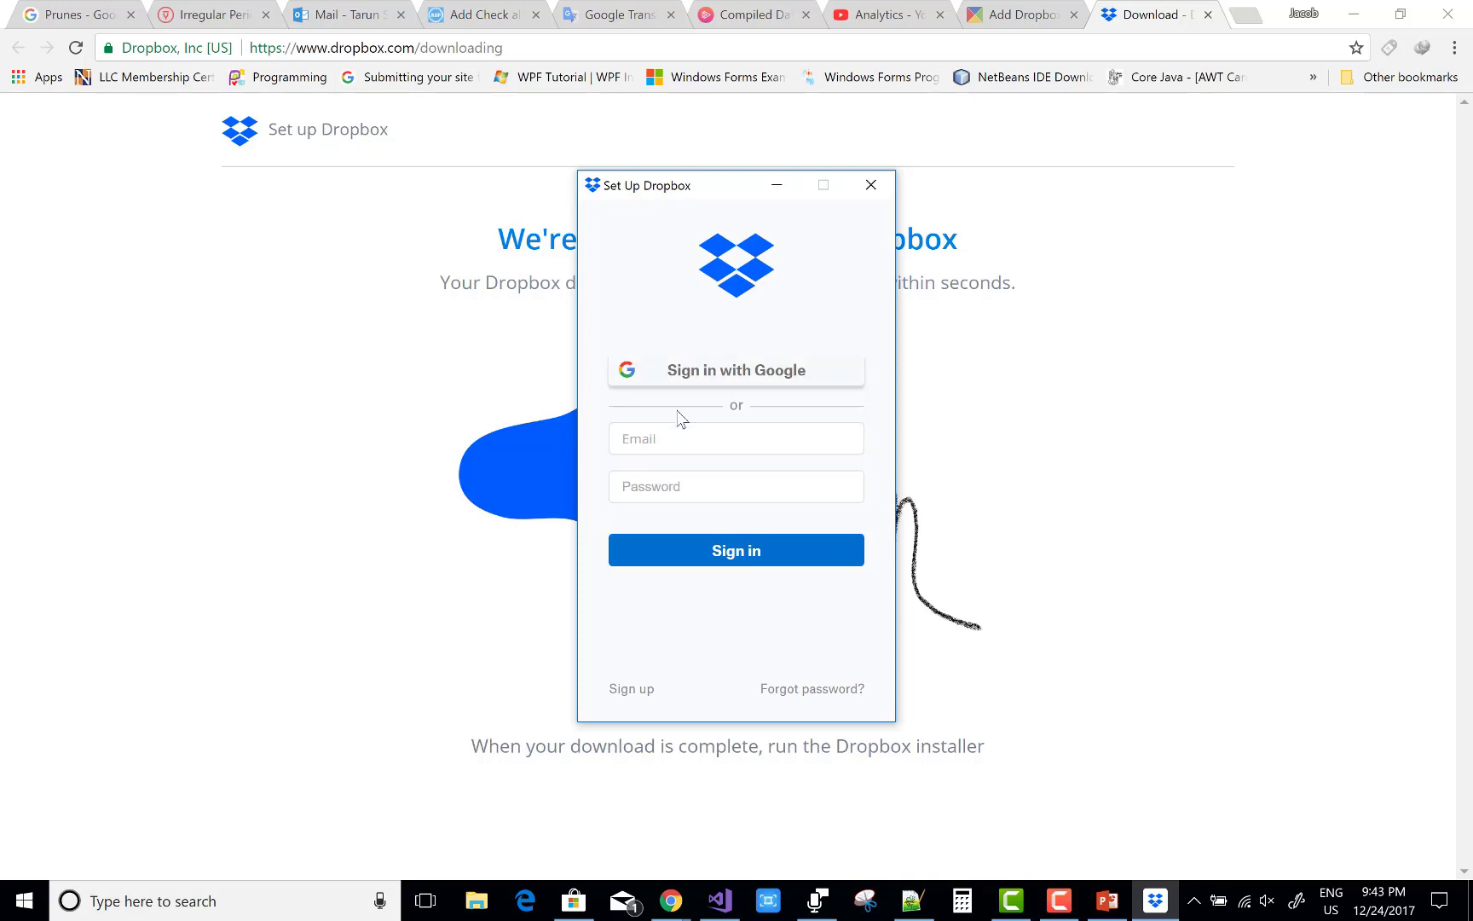
Step: Sign in to Dropbox with Google, pick the account and allow the requested access
left_click(779, 369)
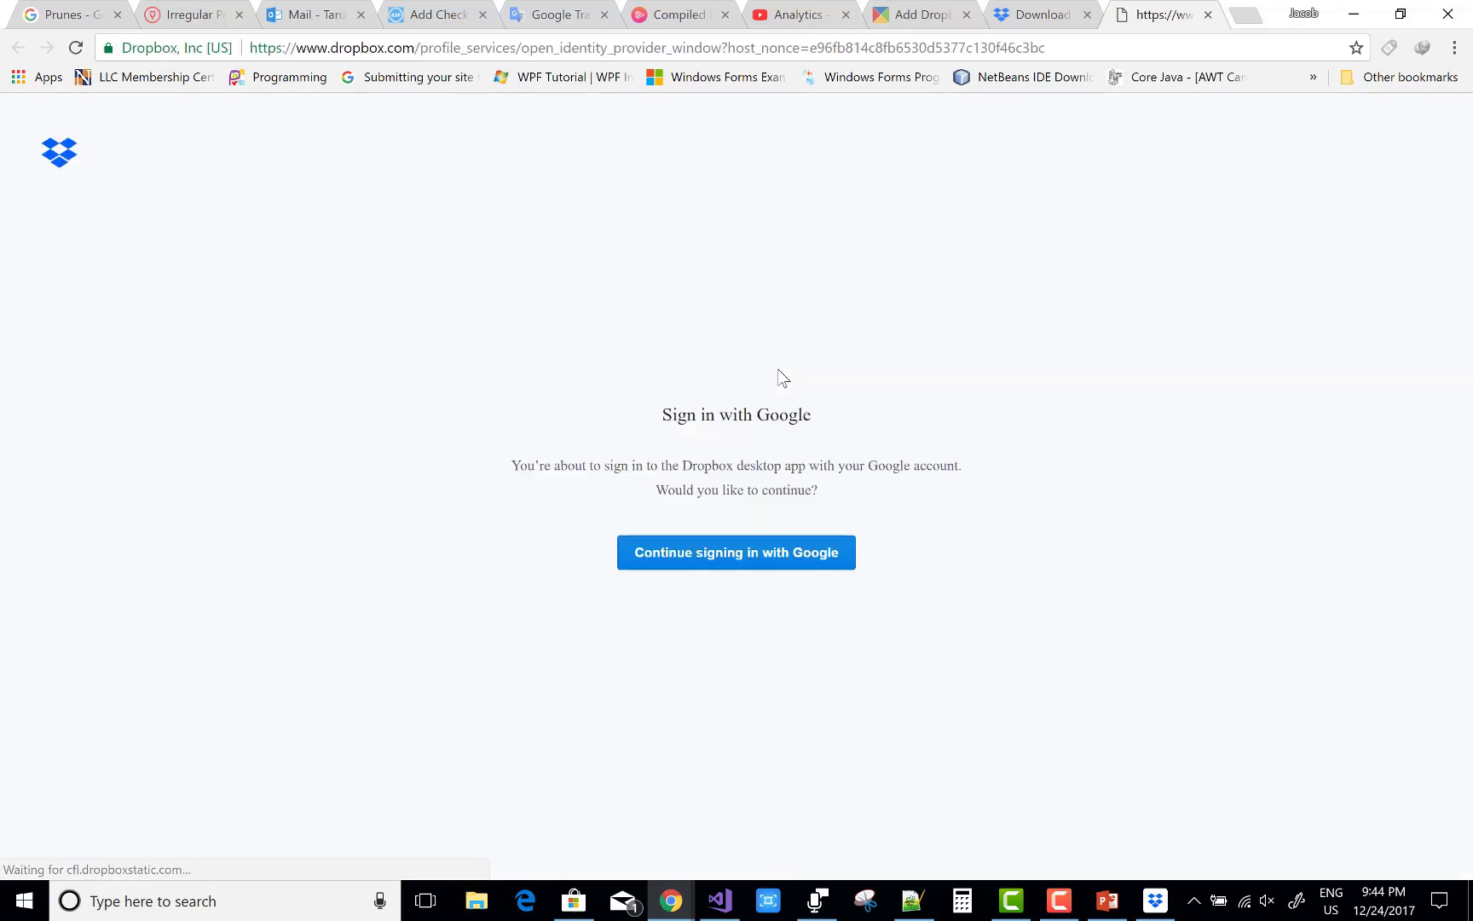
left_click(774, 561)
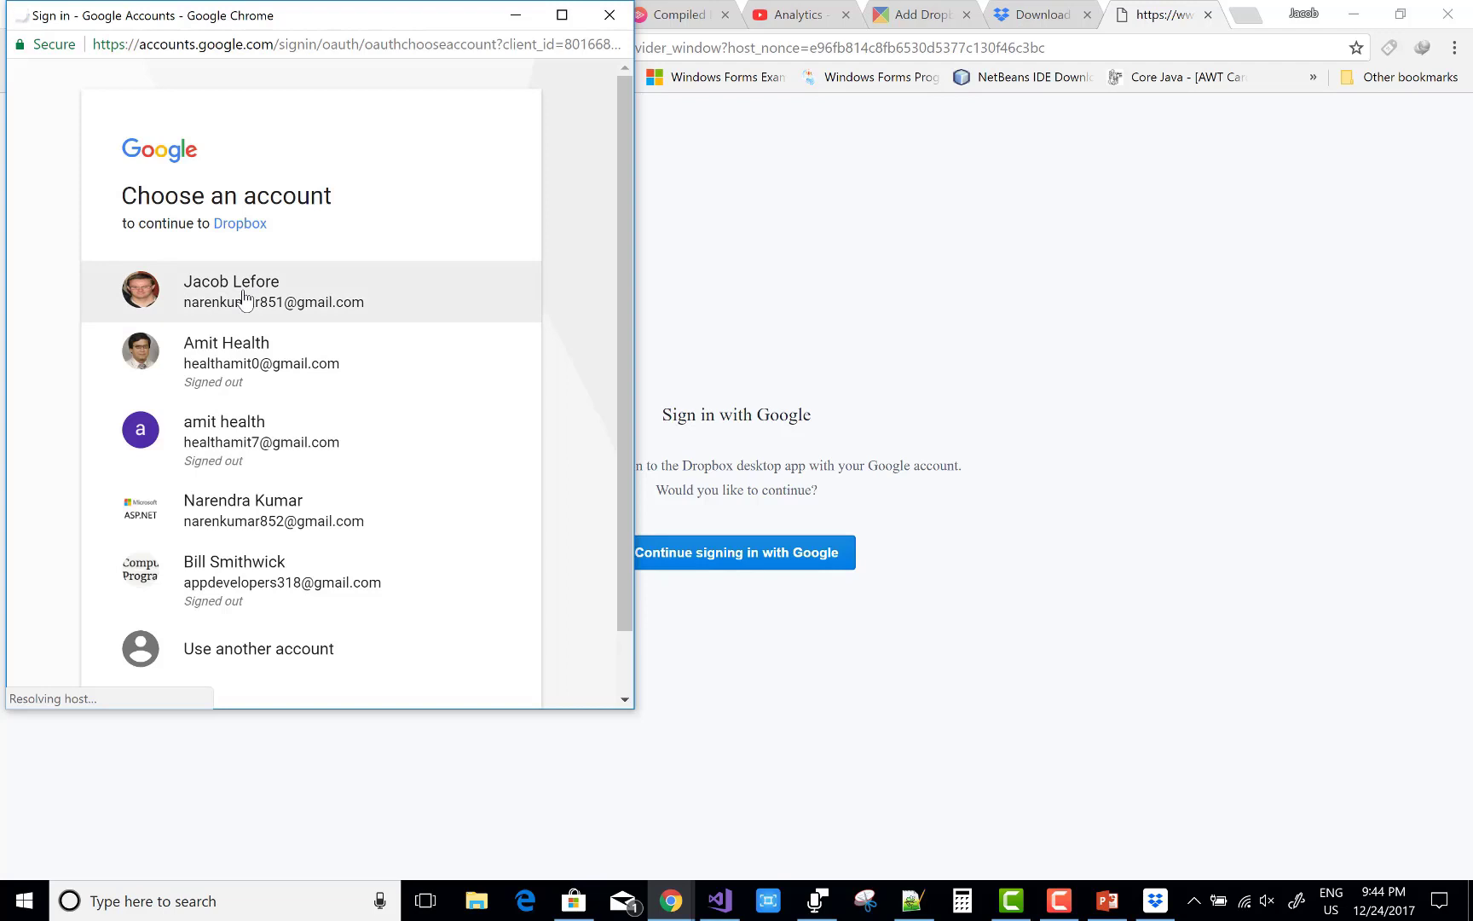
left_click(239, 292)
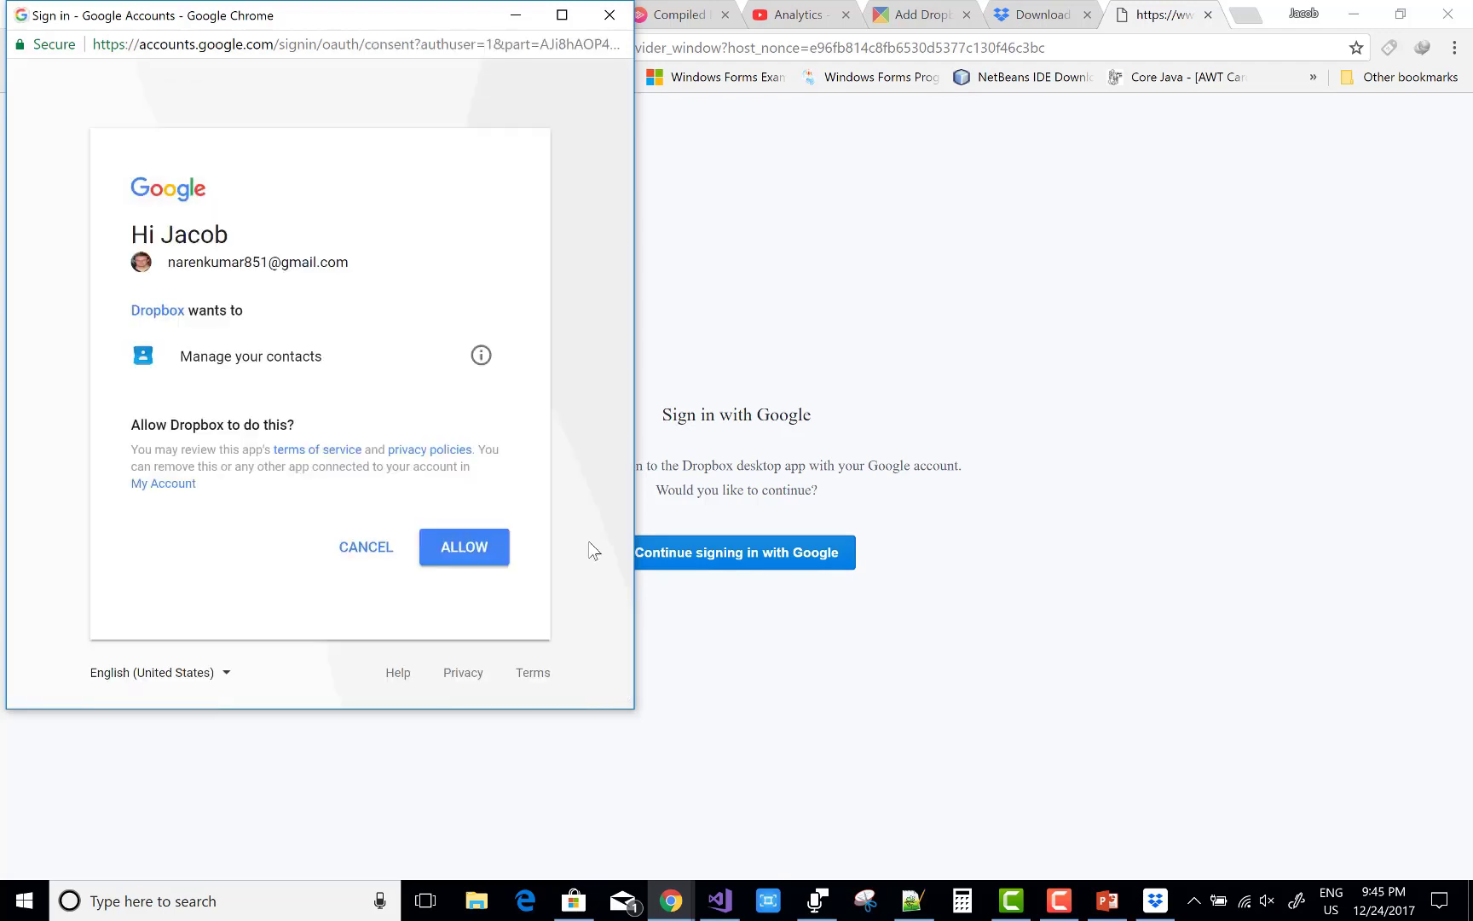
left_click(459, 548)
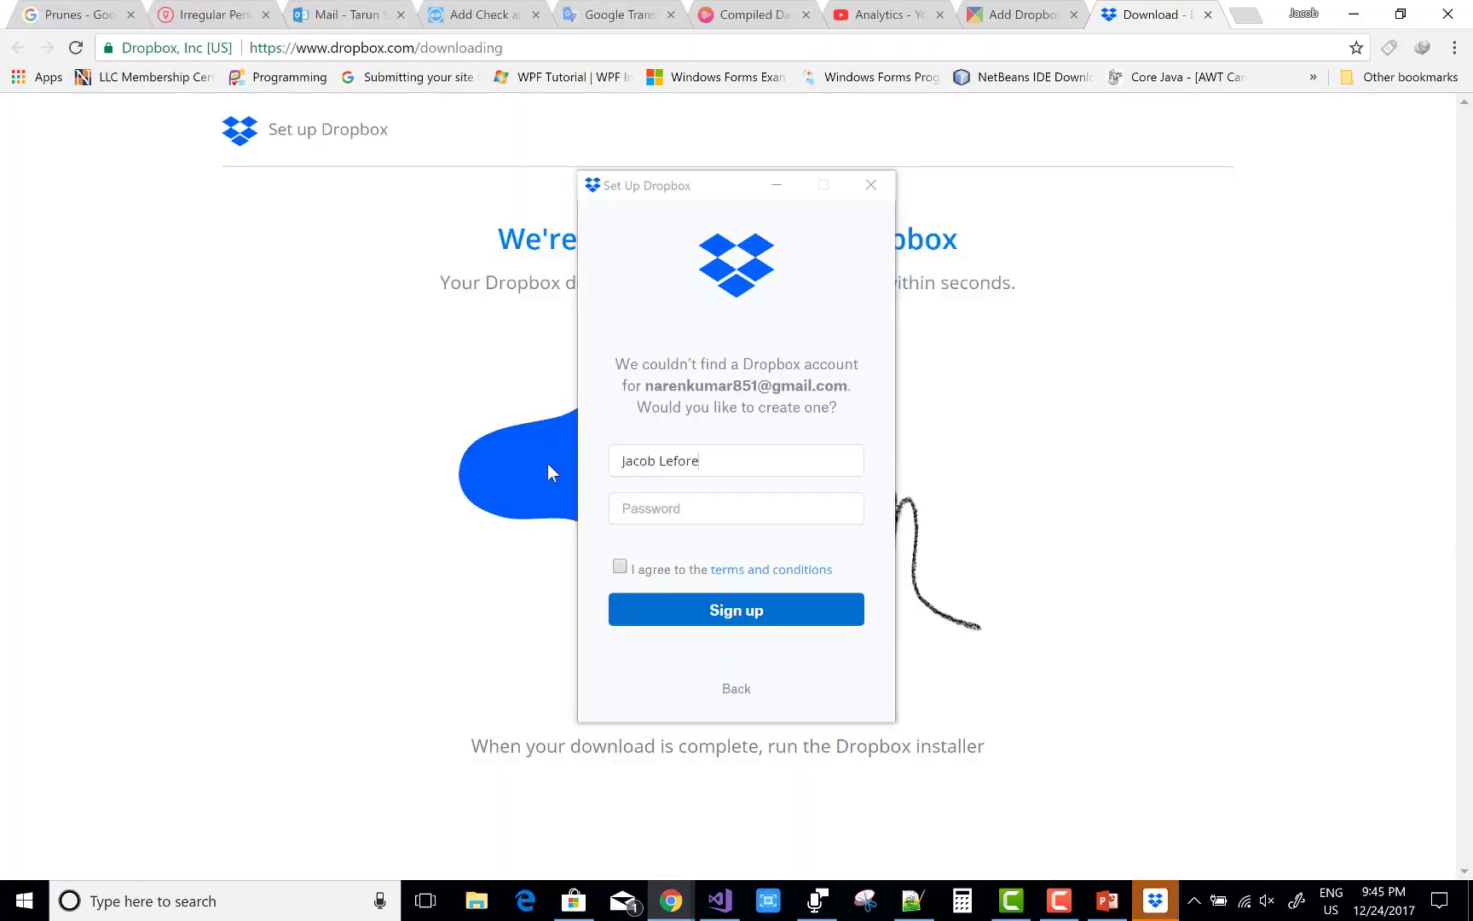
Step: Create the new Dropbox account with a password, accepting the terms
left_click(666, 510)
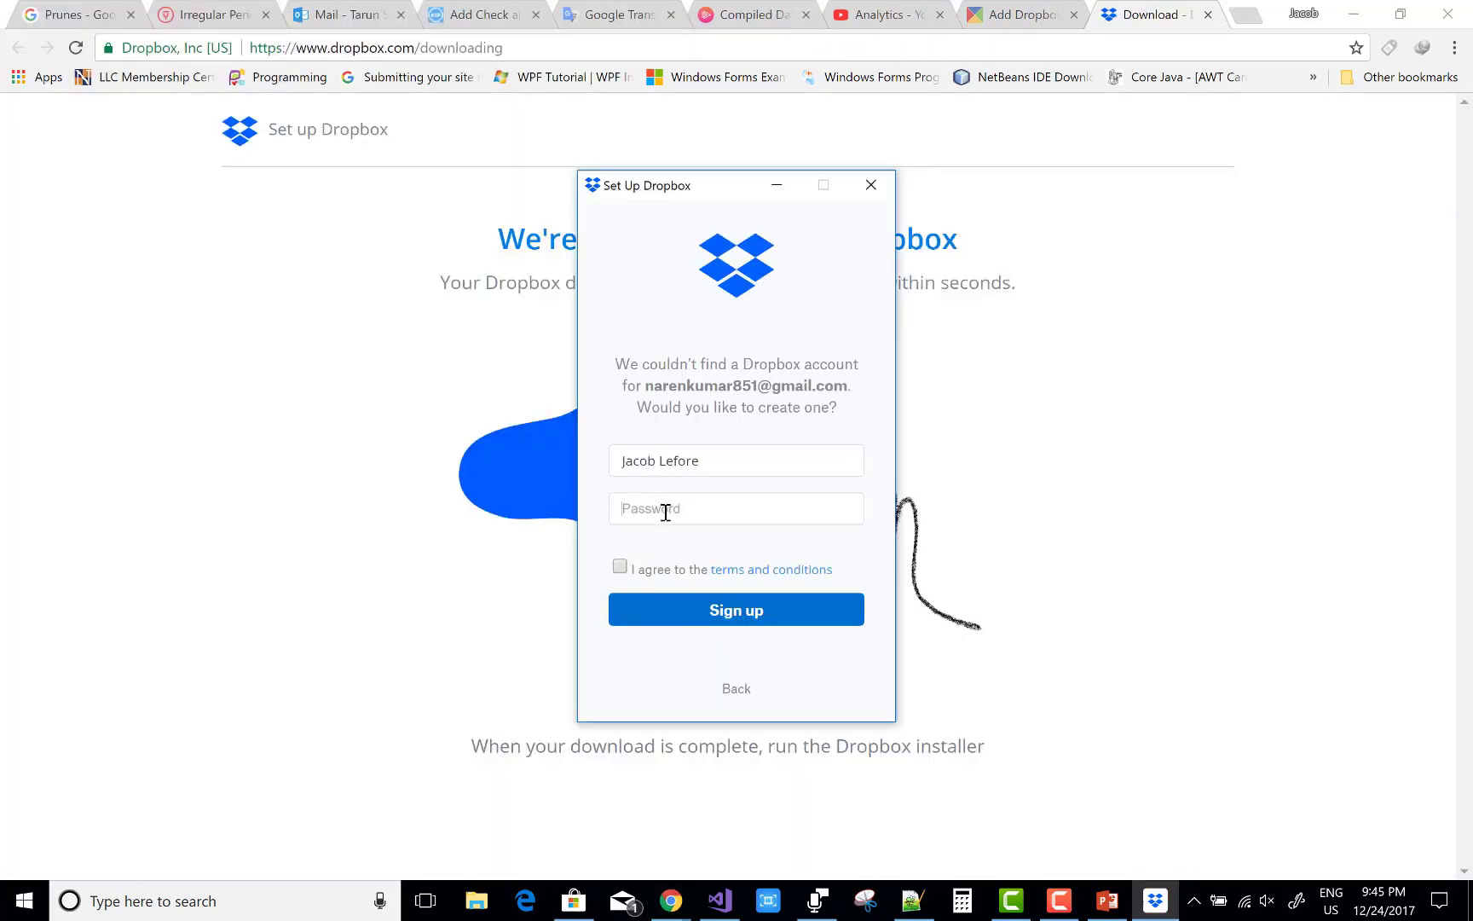
type("*********")
left_click(620, 568)
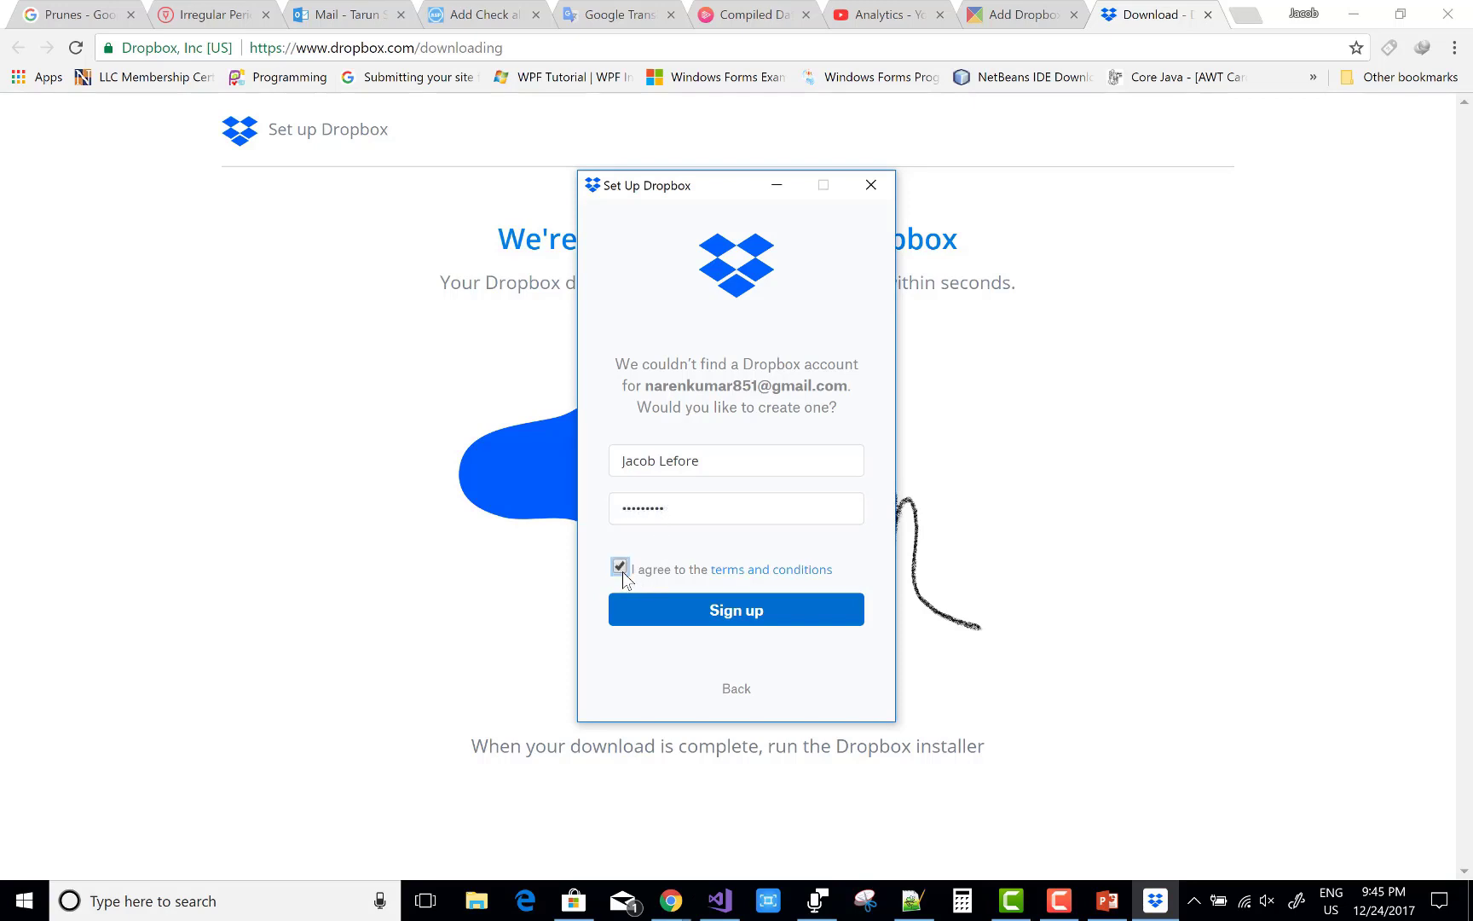
left_click(701, 610)
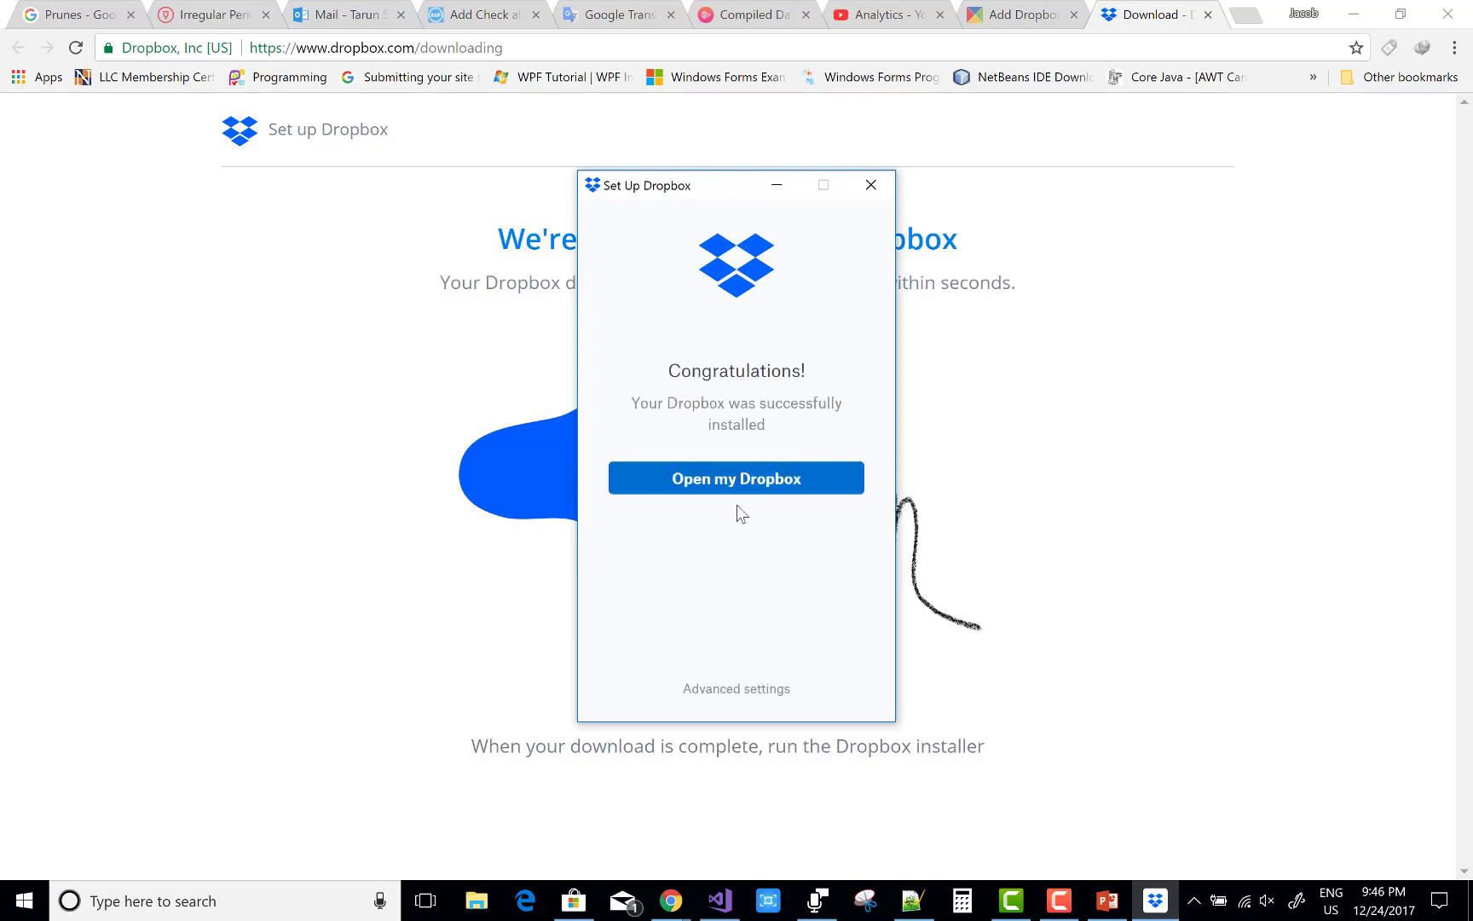
Step: Finish Dropbox desktop setup and confirm the local Dropbox folder is empty, then close it
left_click(722, 689)
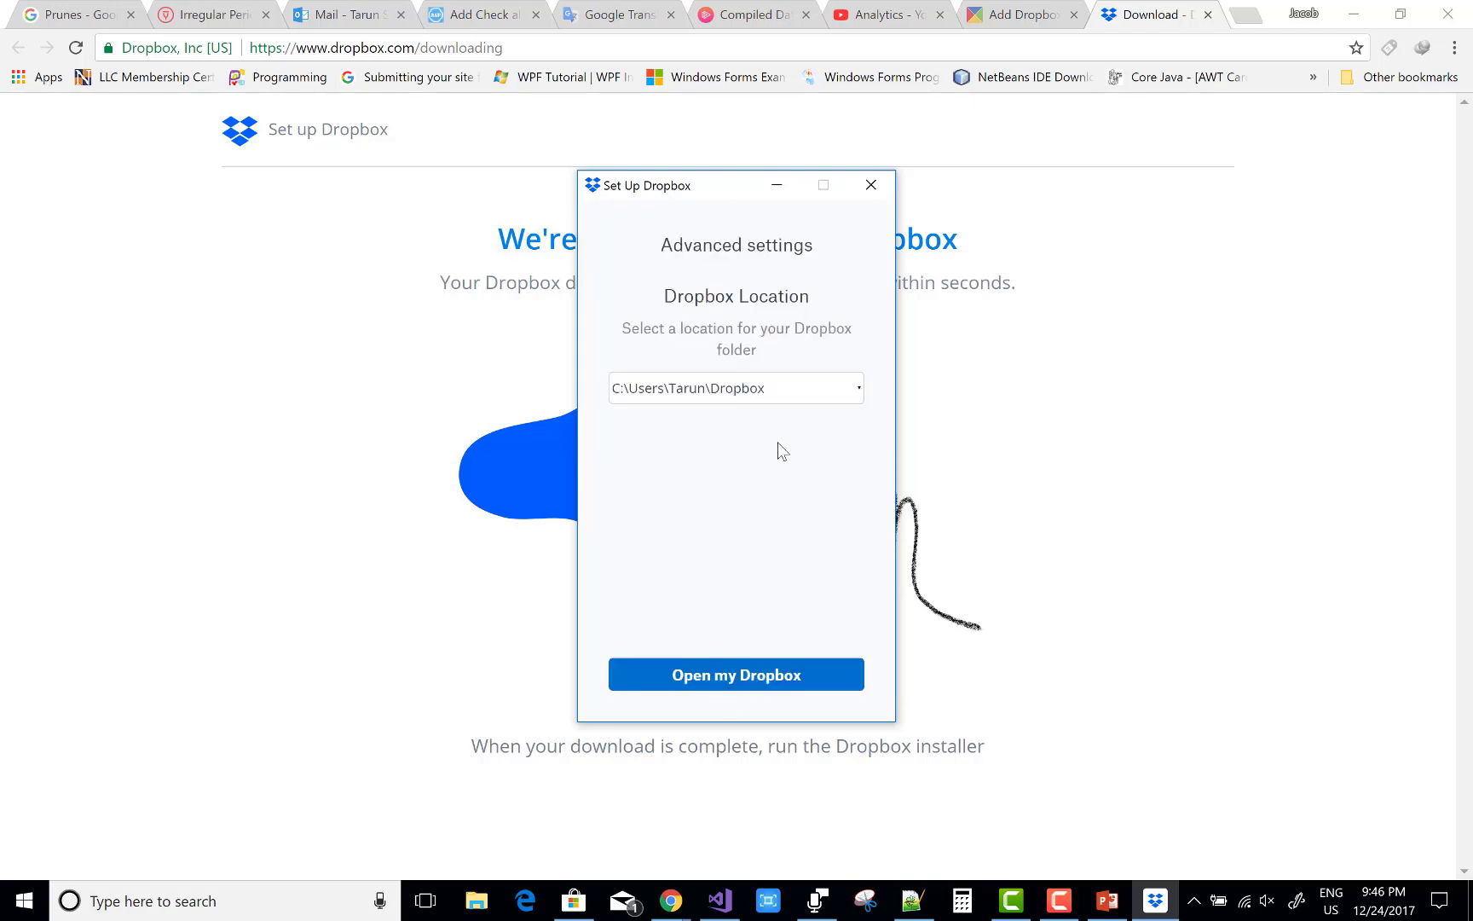
left_click(870, 184)
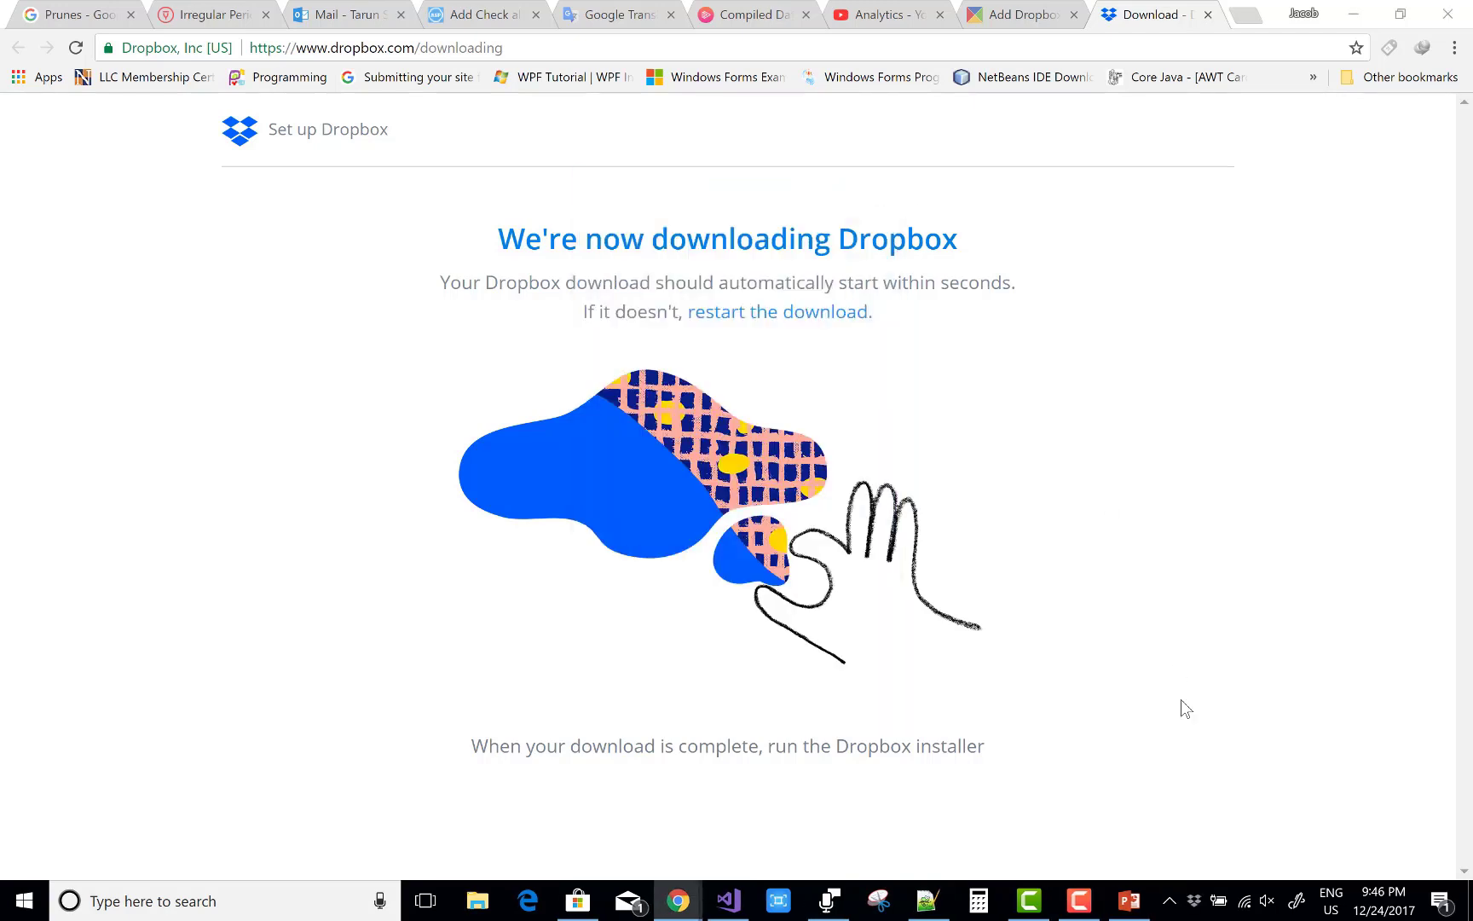
left_click(1430, 720)
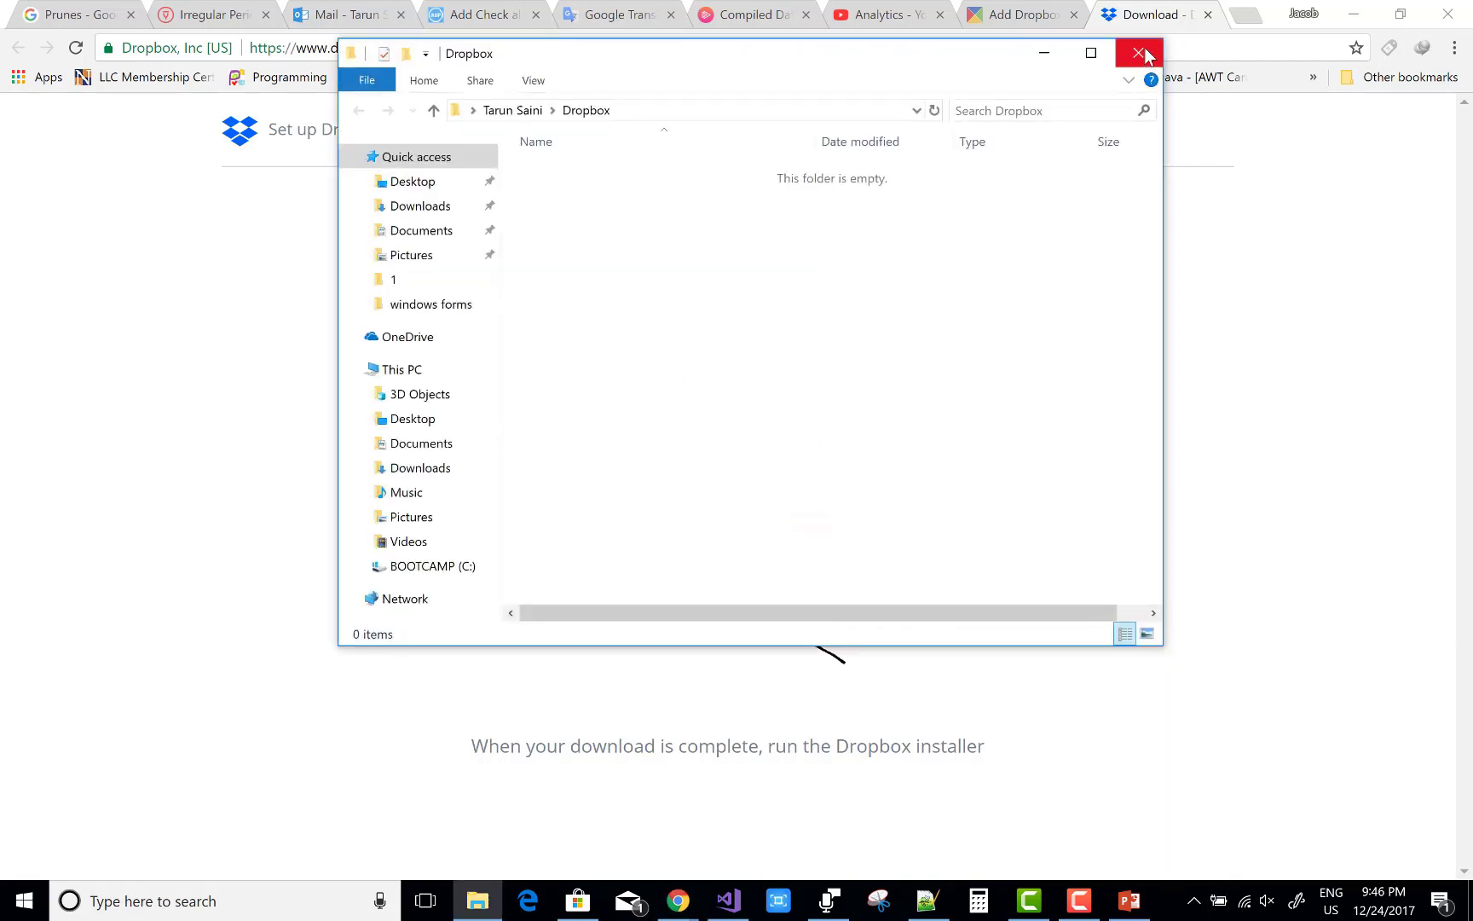
left_click(1138, 52)
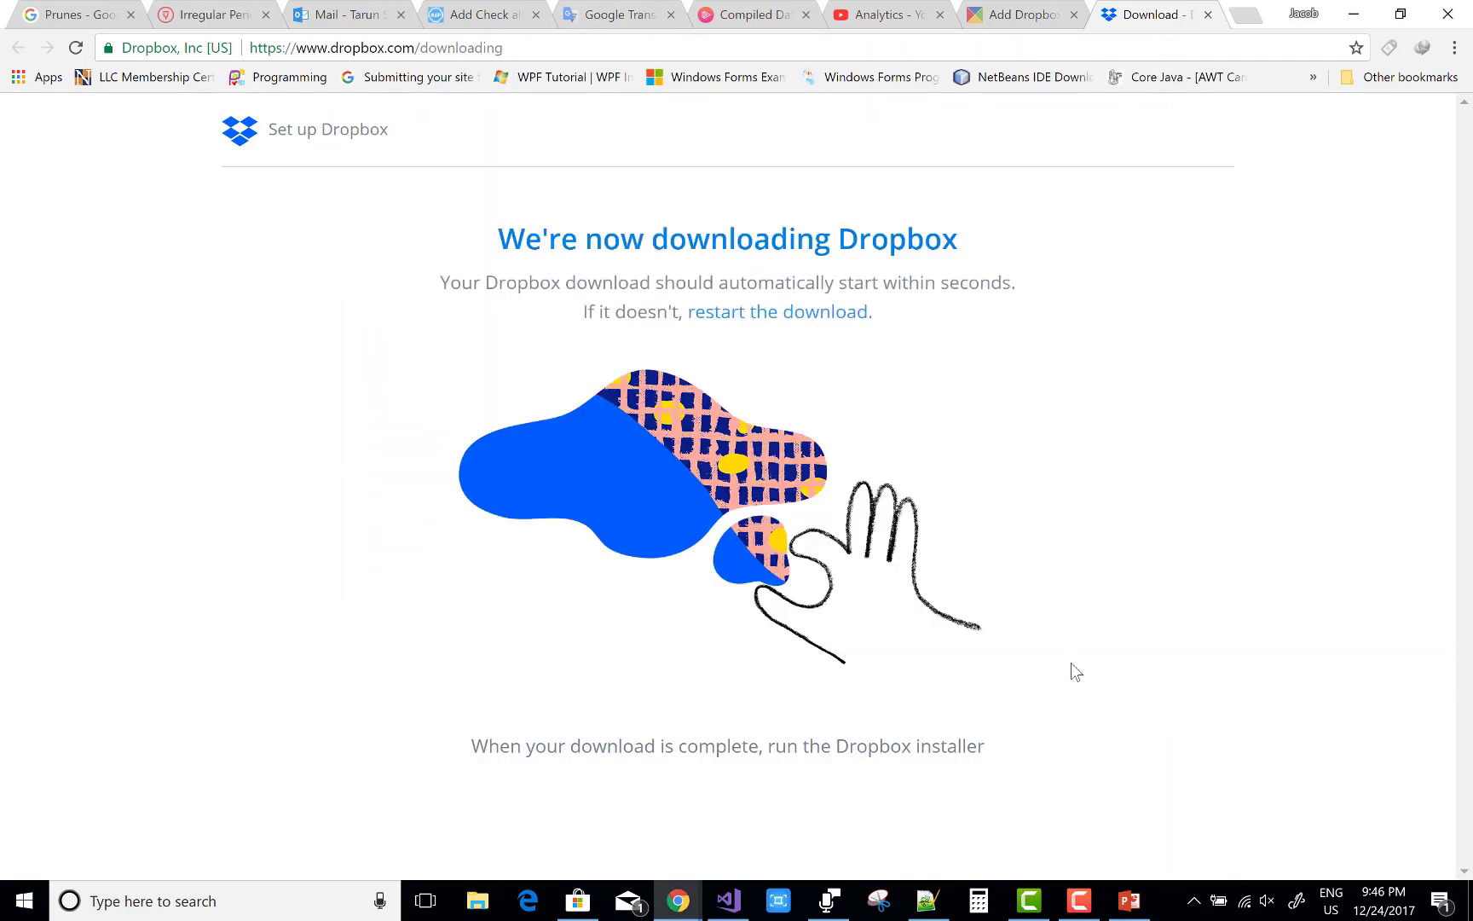
Step: Review which folders Dropbox syncs to this computer in its Preferences
left_click(1196, 904)
left_click(1194, 859)
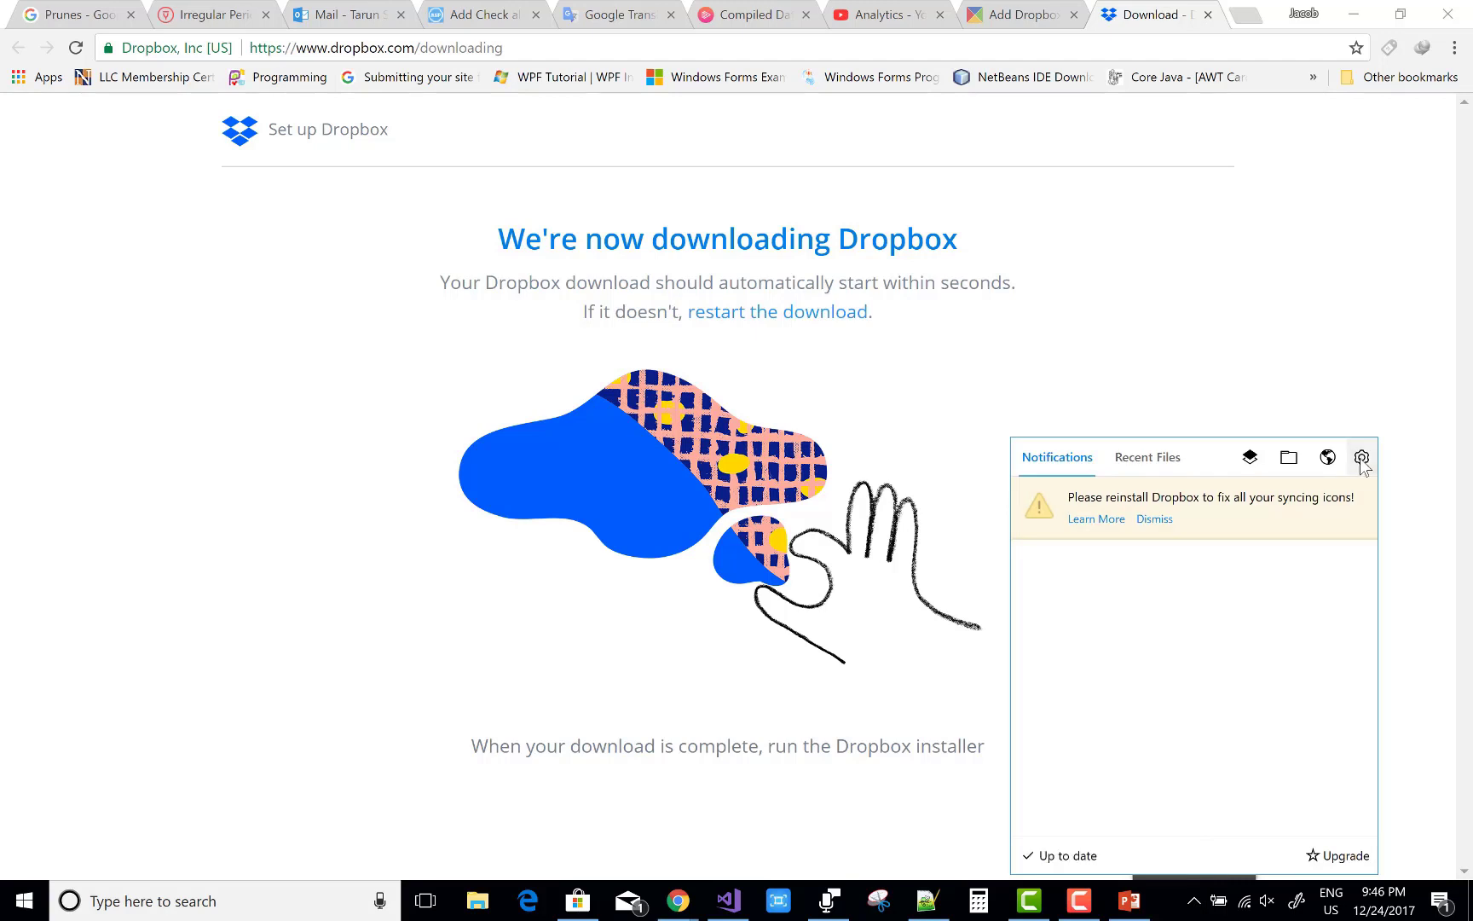
left_click(1361, 458)
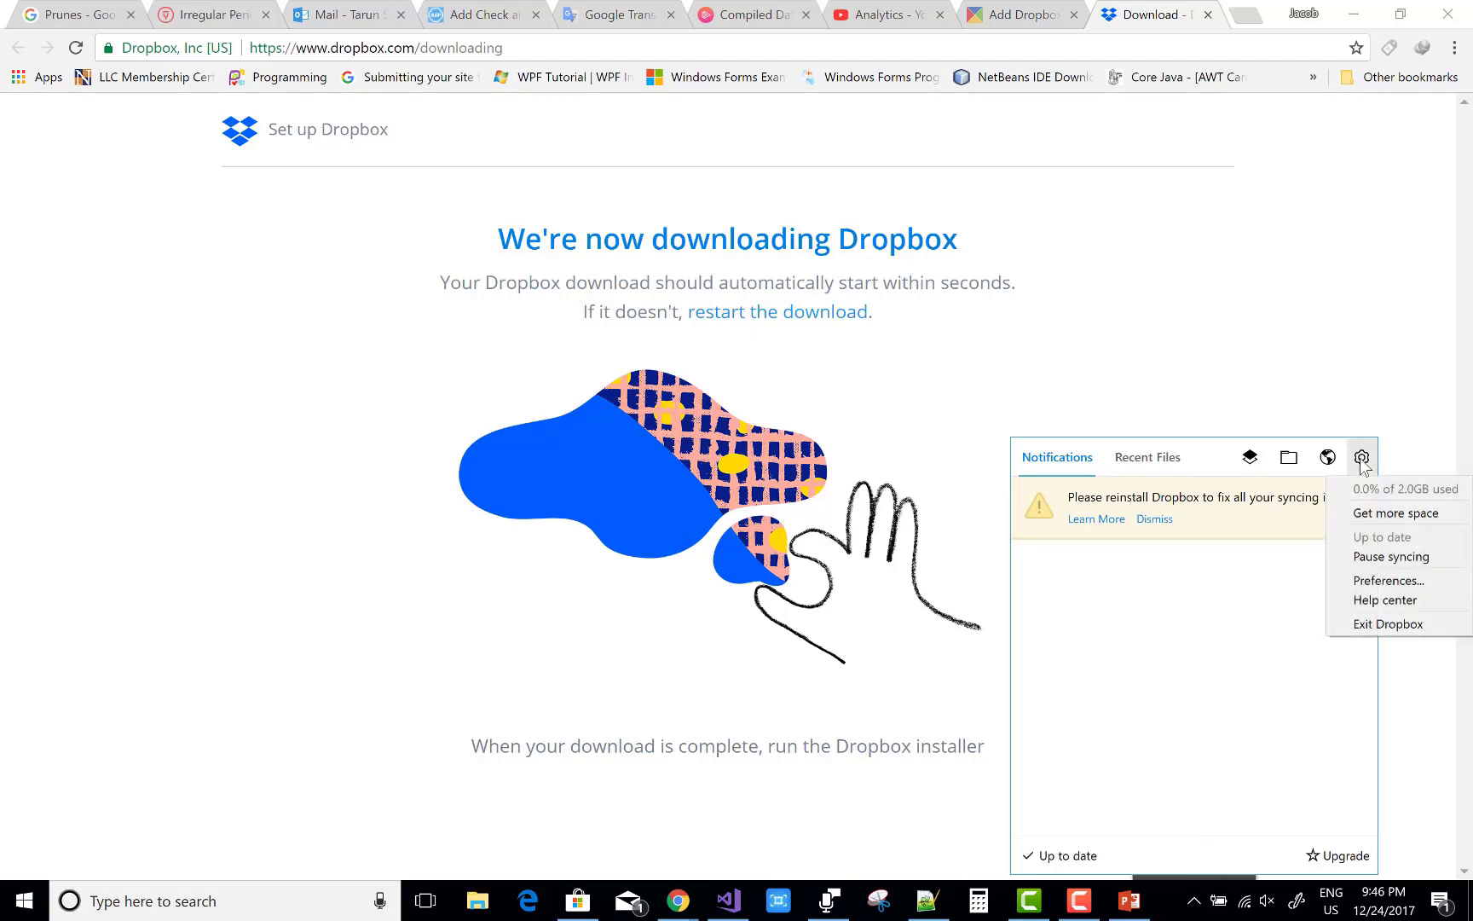
left_click(1381, 580)
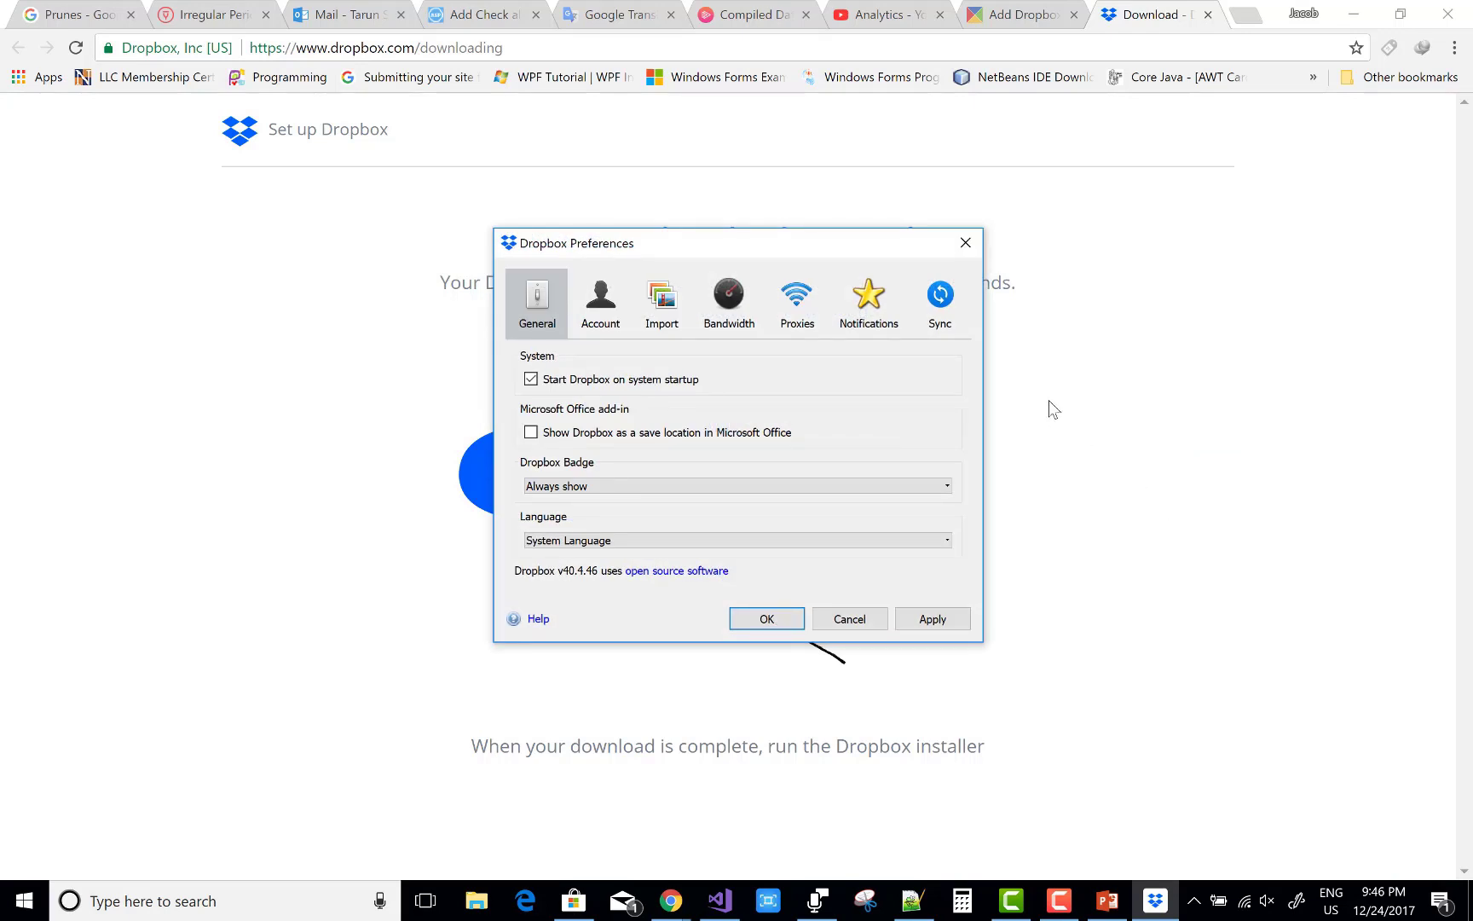
left_click(942, 300)
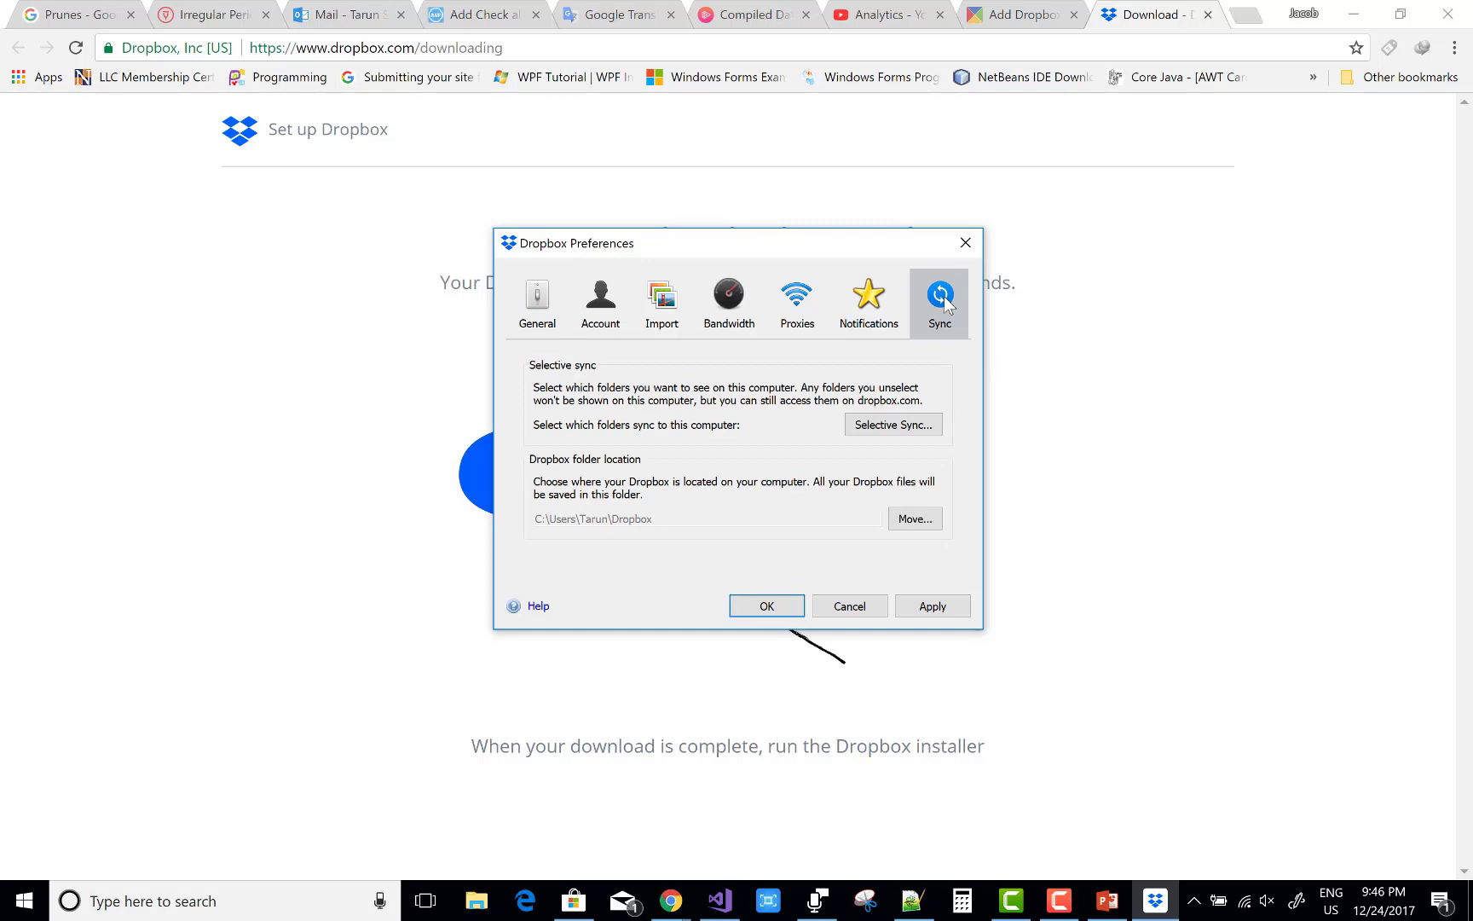
left_click(887, 434)
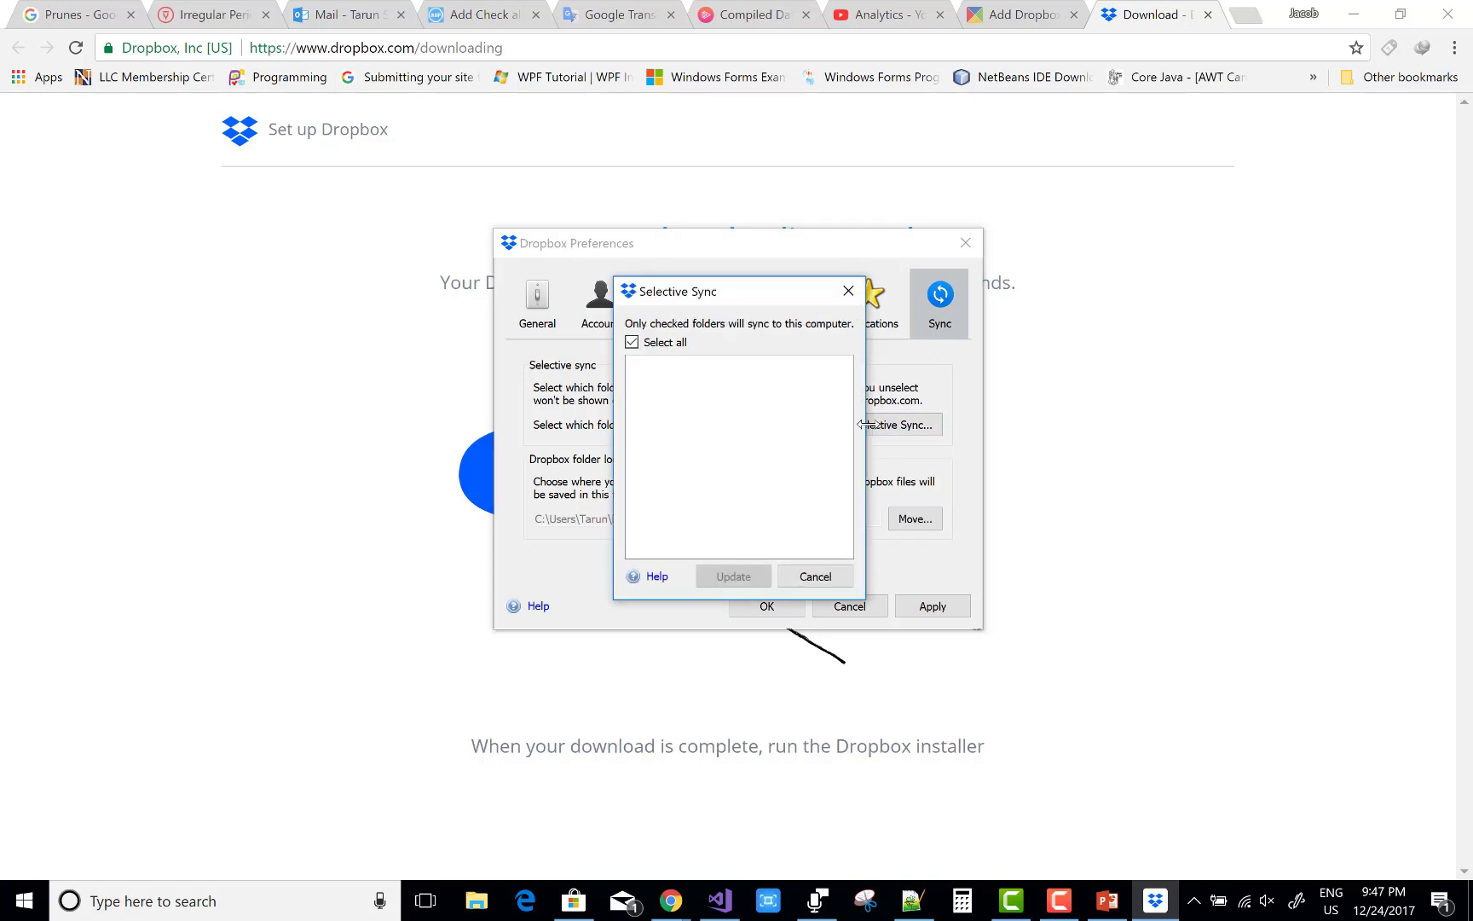
Step: Close Dropbox Preferences without sync changes and return to the Hello World presentation
left_click(813, 582)
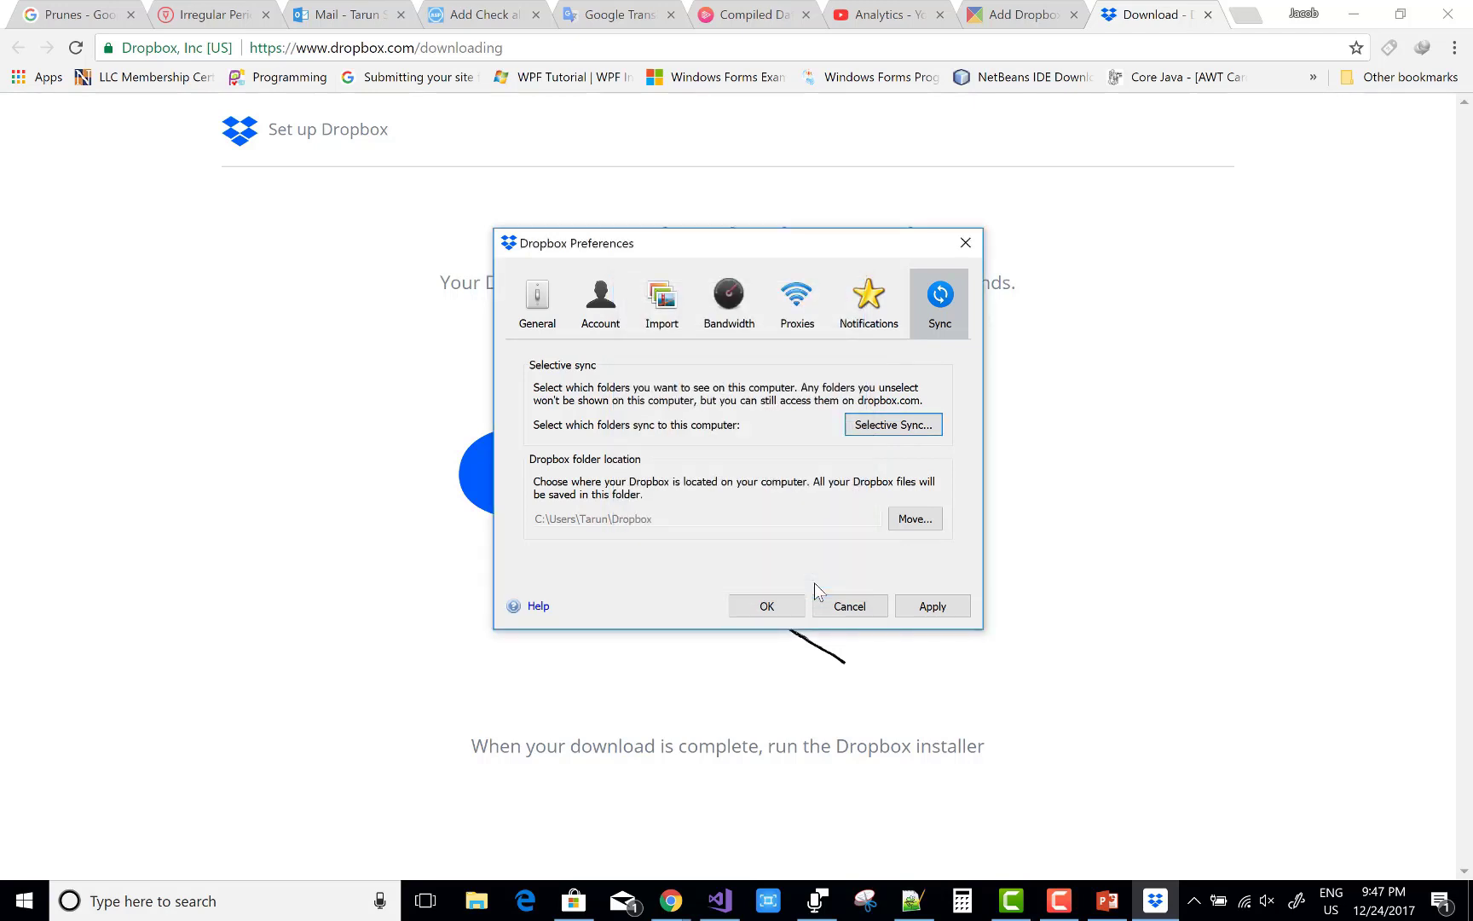
left_click(934, 606)
left_click(778, 614)
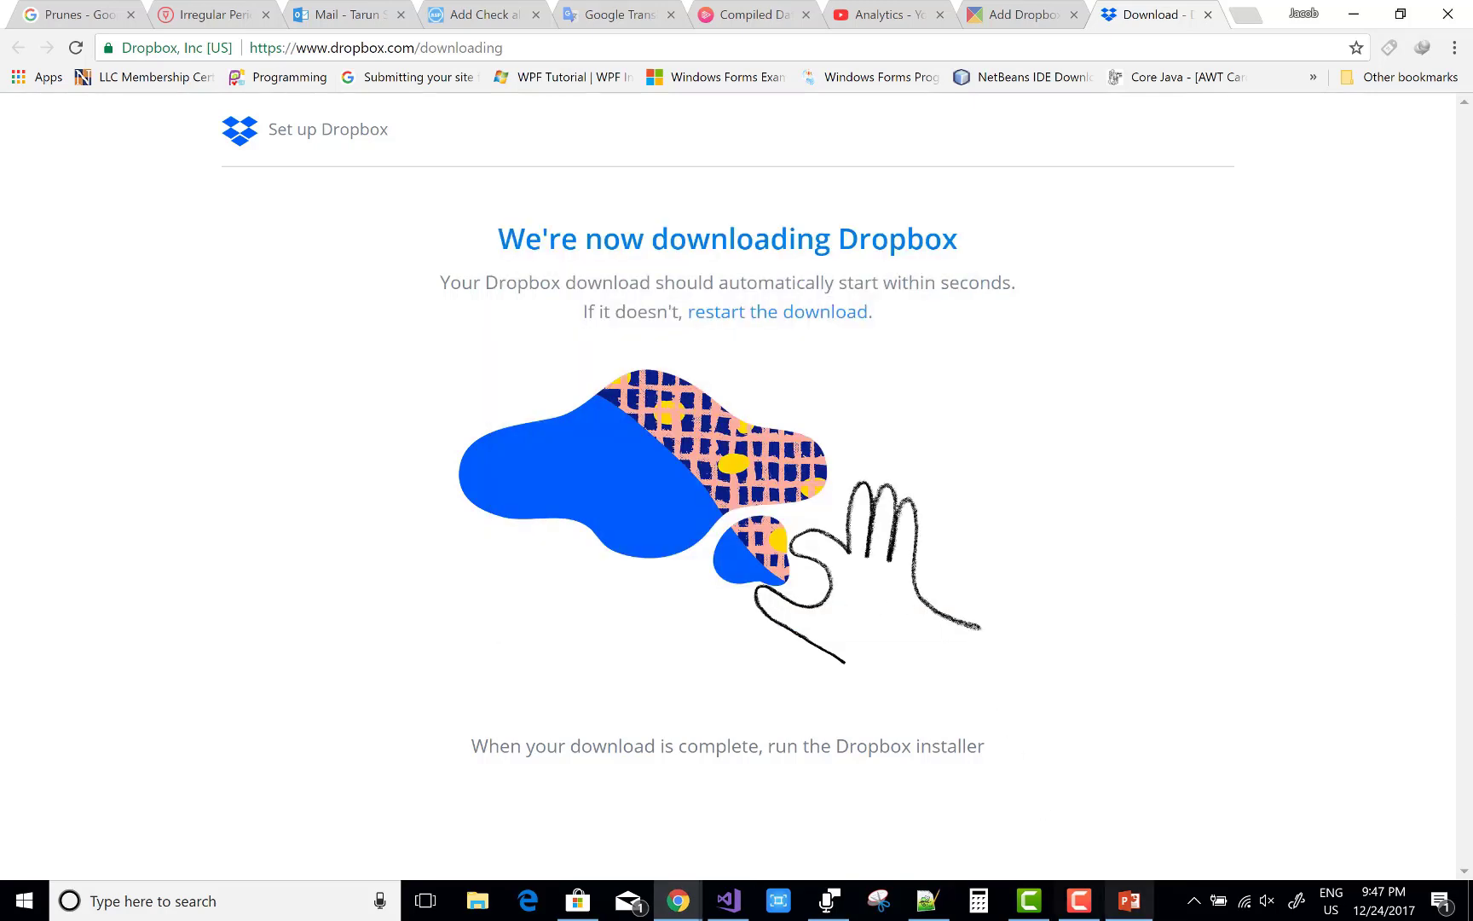
left_click(1130, 901)
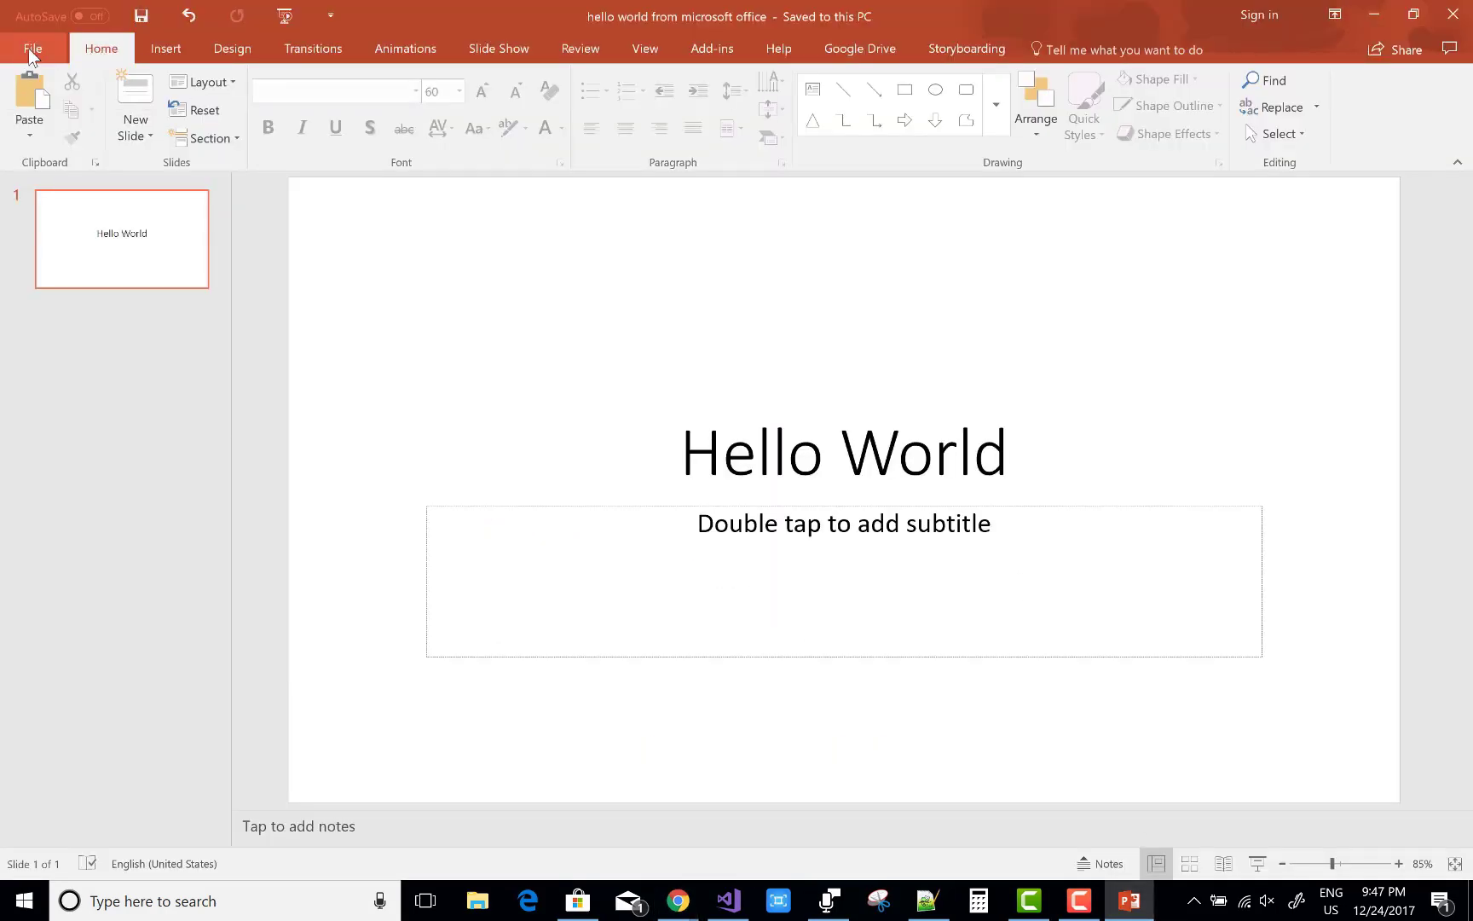
Step: Save the presentation as 'hello world from microsoft office' in a new Dropbox folder 'helloworld'
left_click(31, 51)
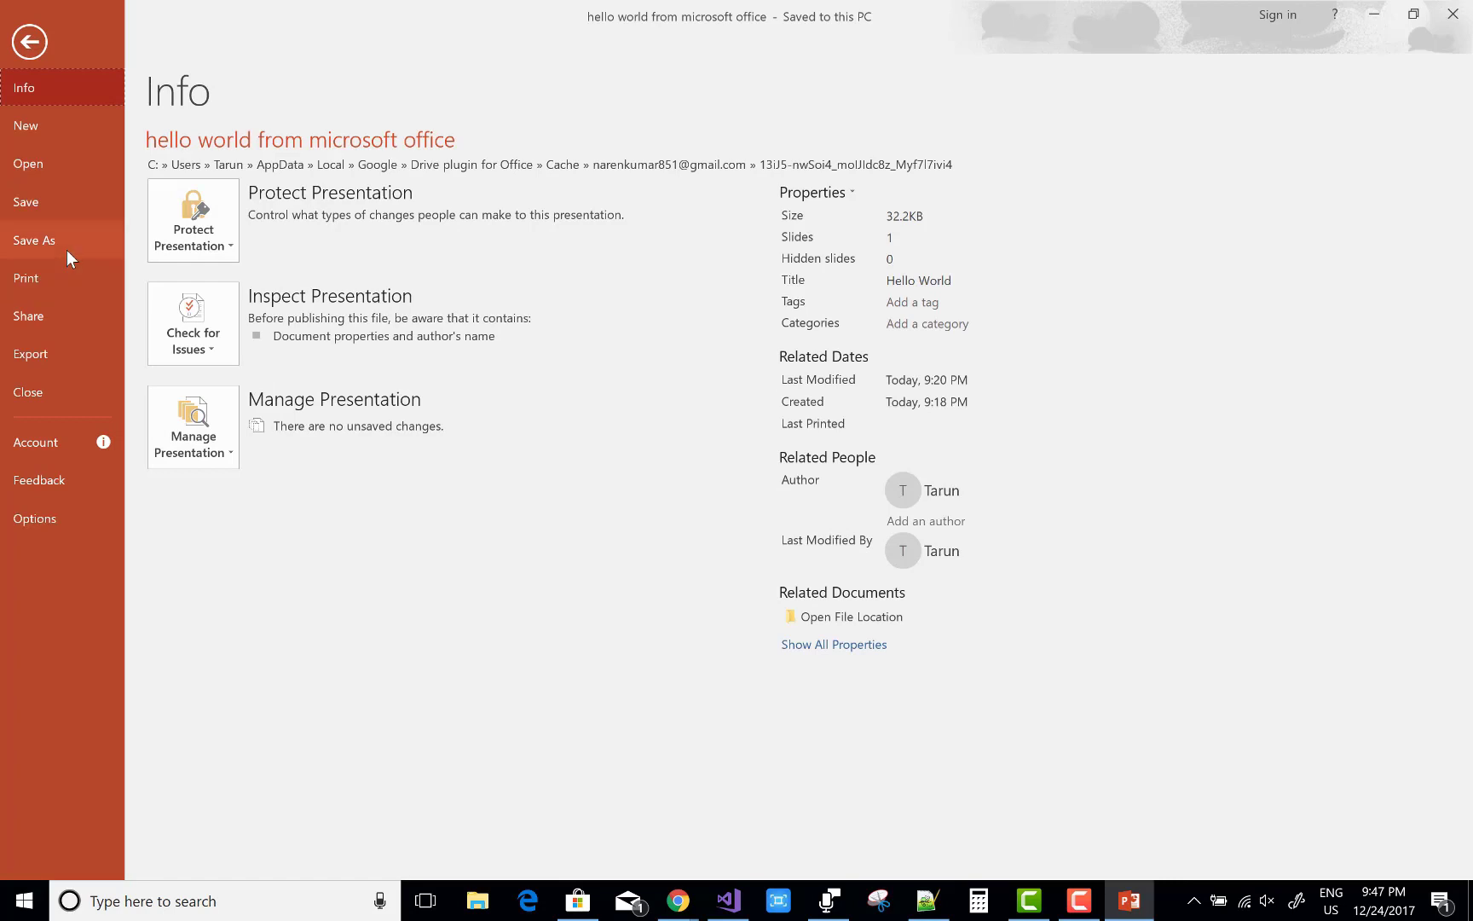
left_click(66, 249)
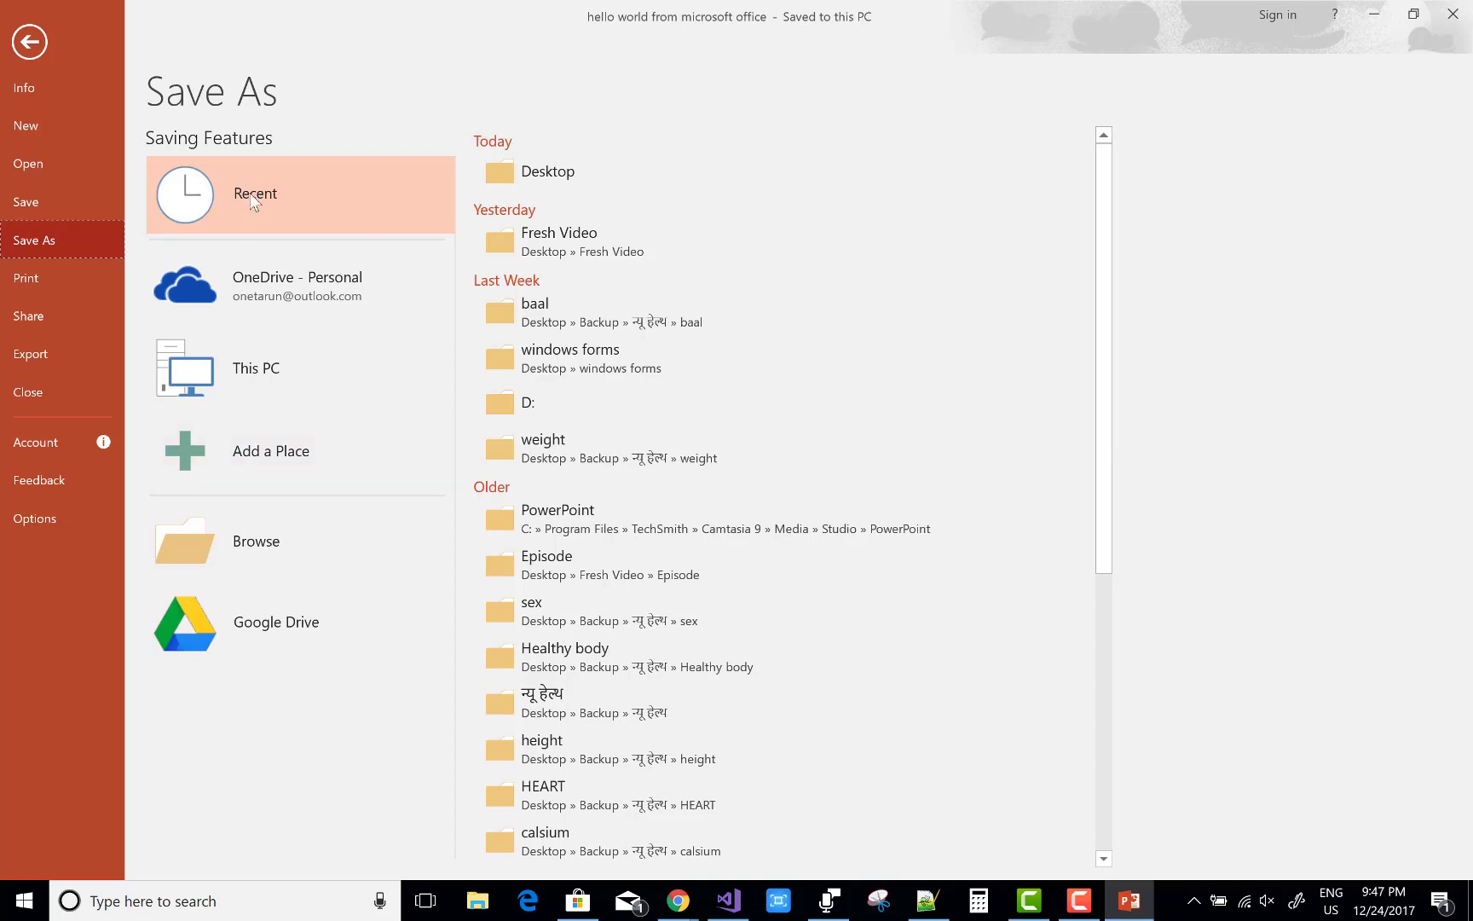
left_click(252, 201)
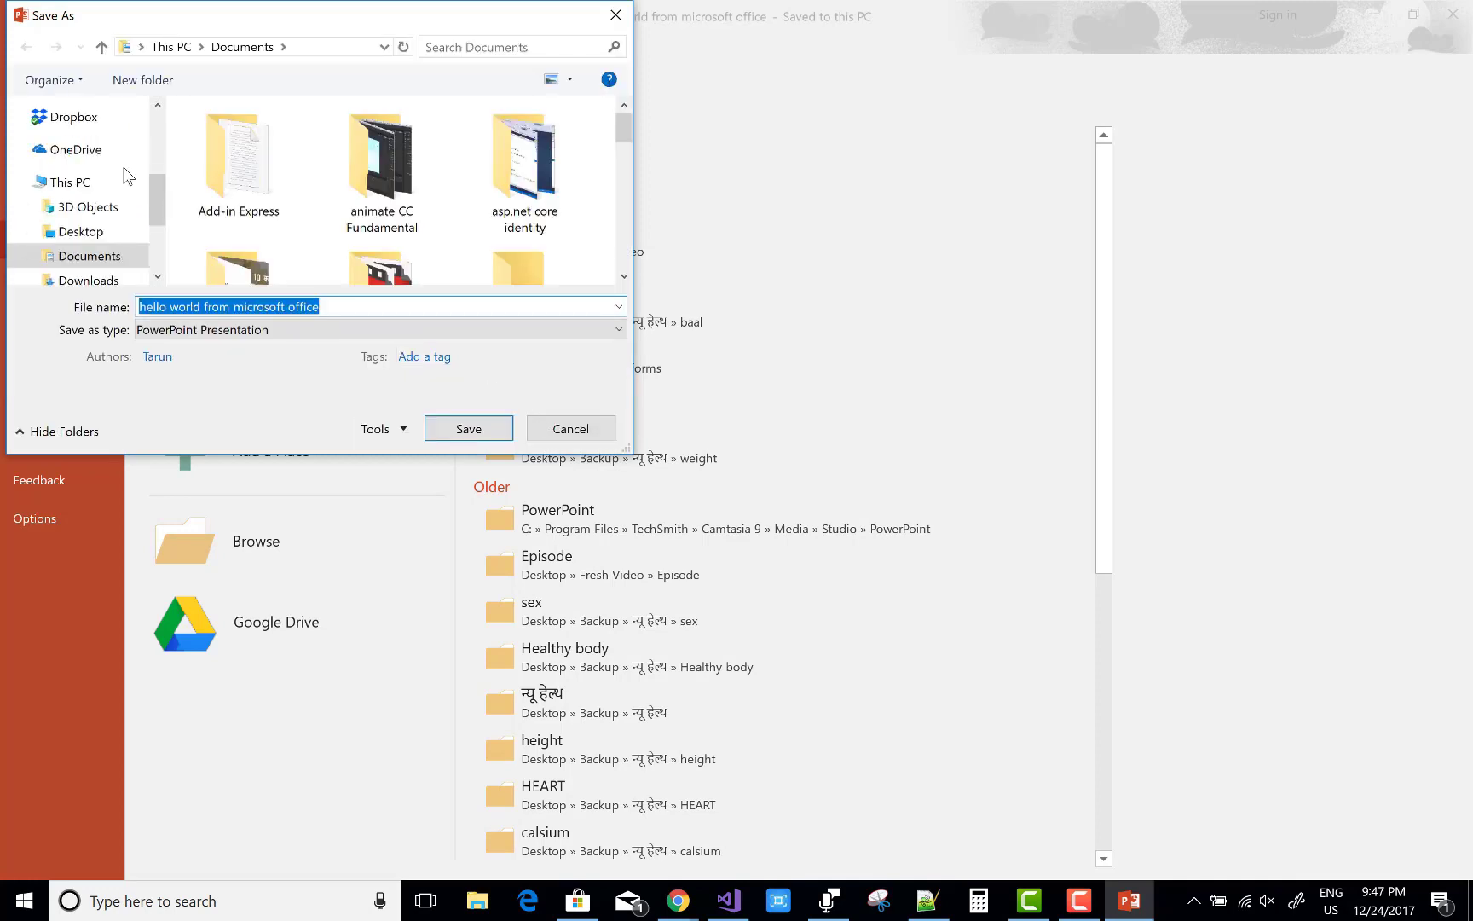
left_click(68, 121)
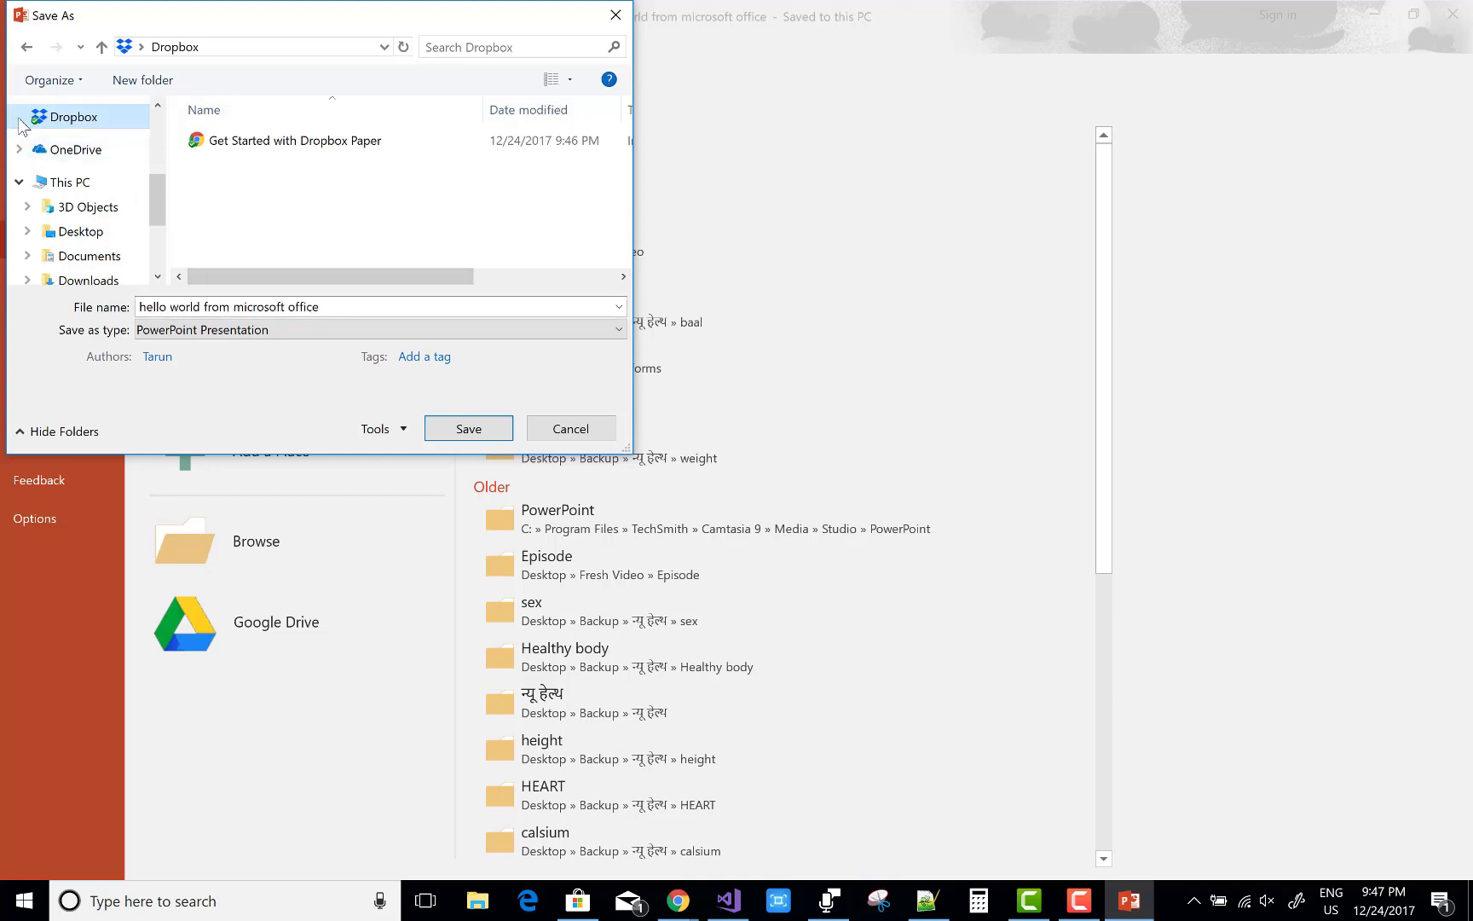
left_click(142, 79)
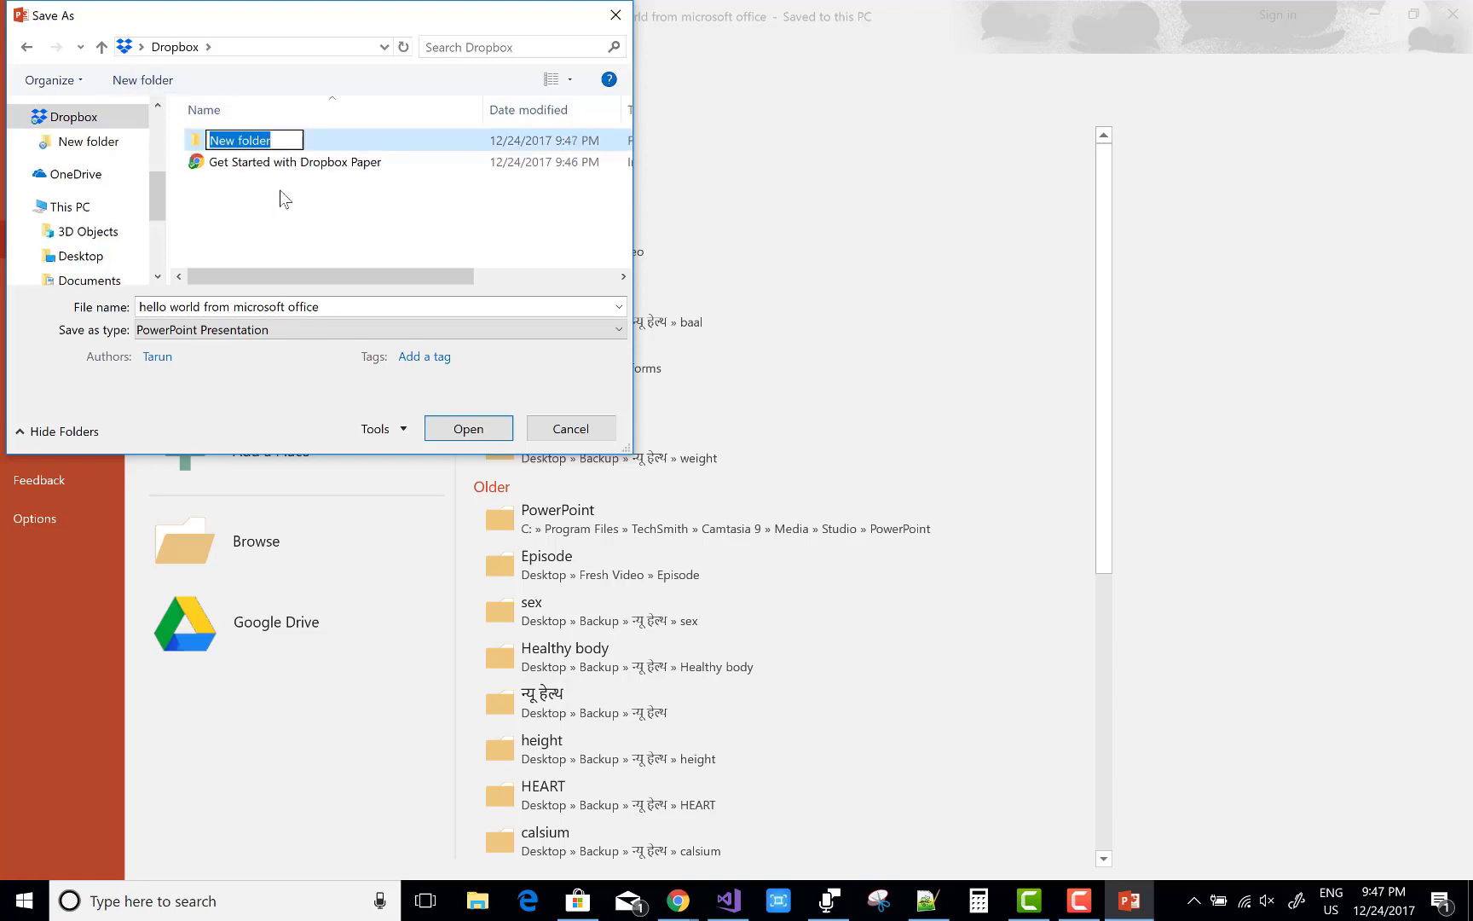
type("helloworld")
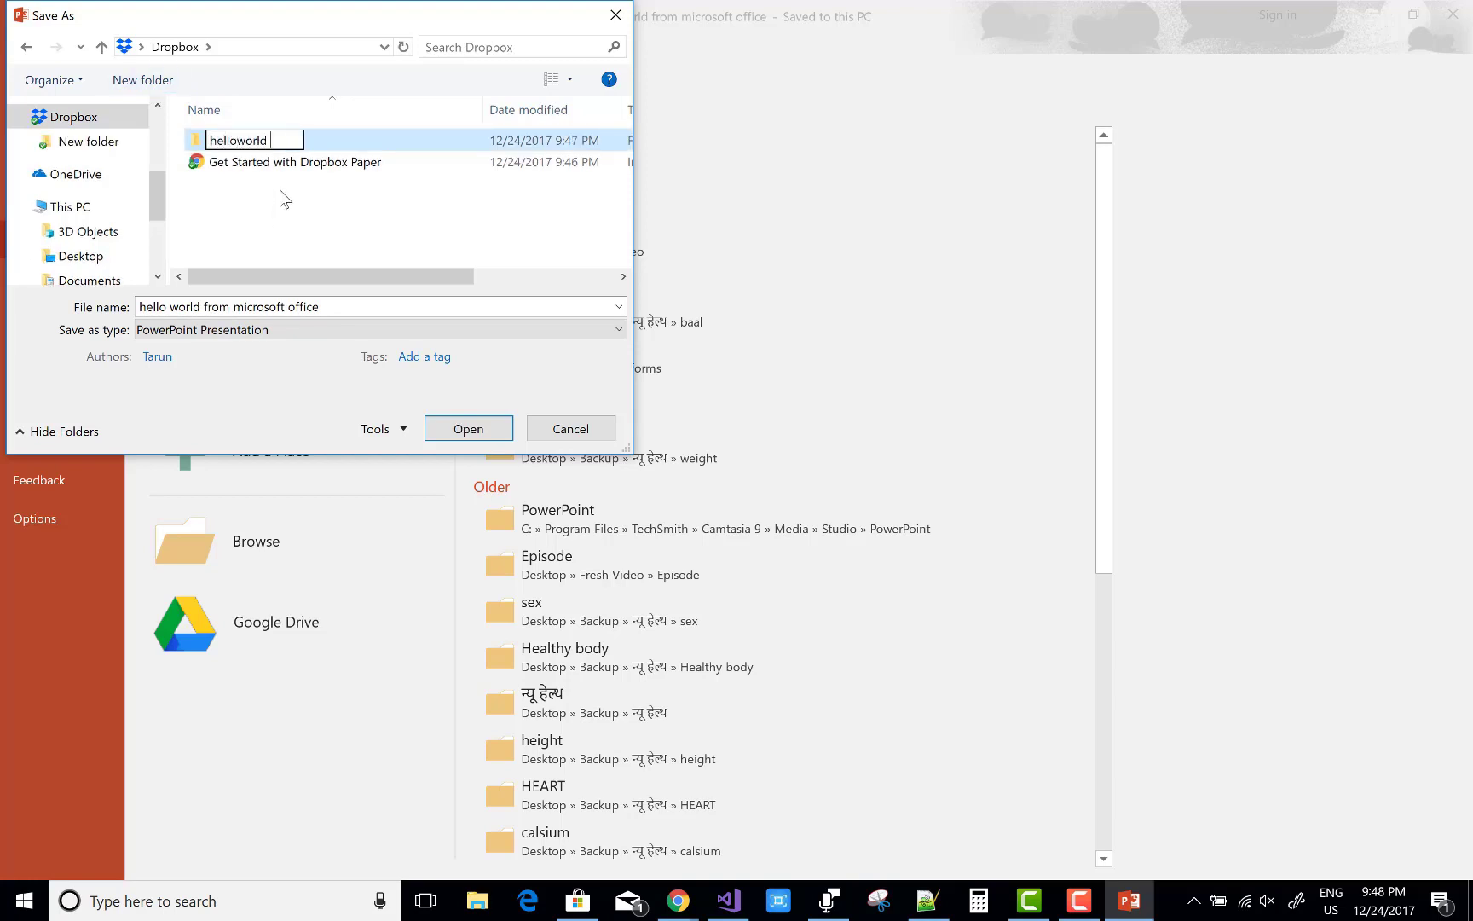
key("Return")
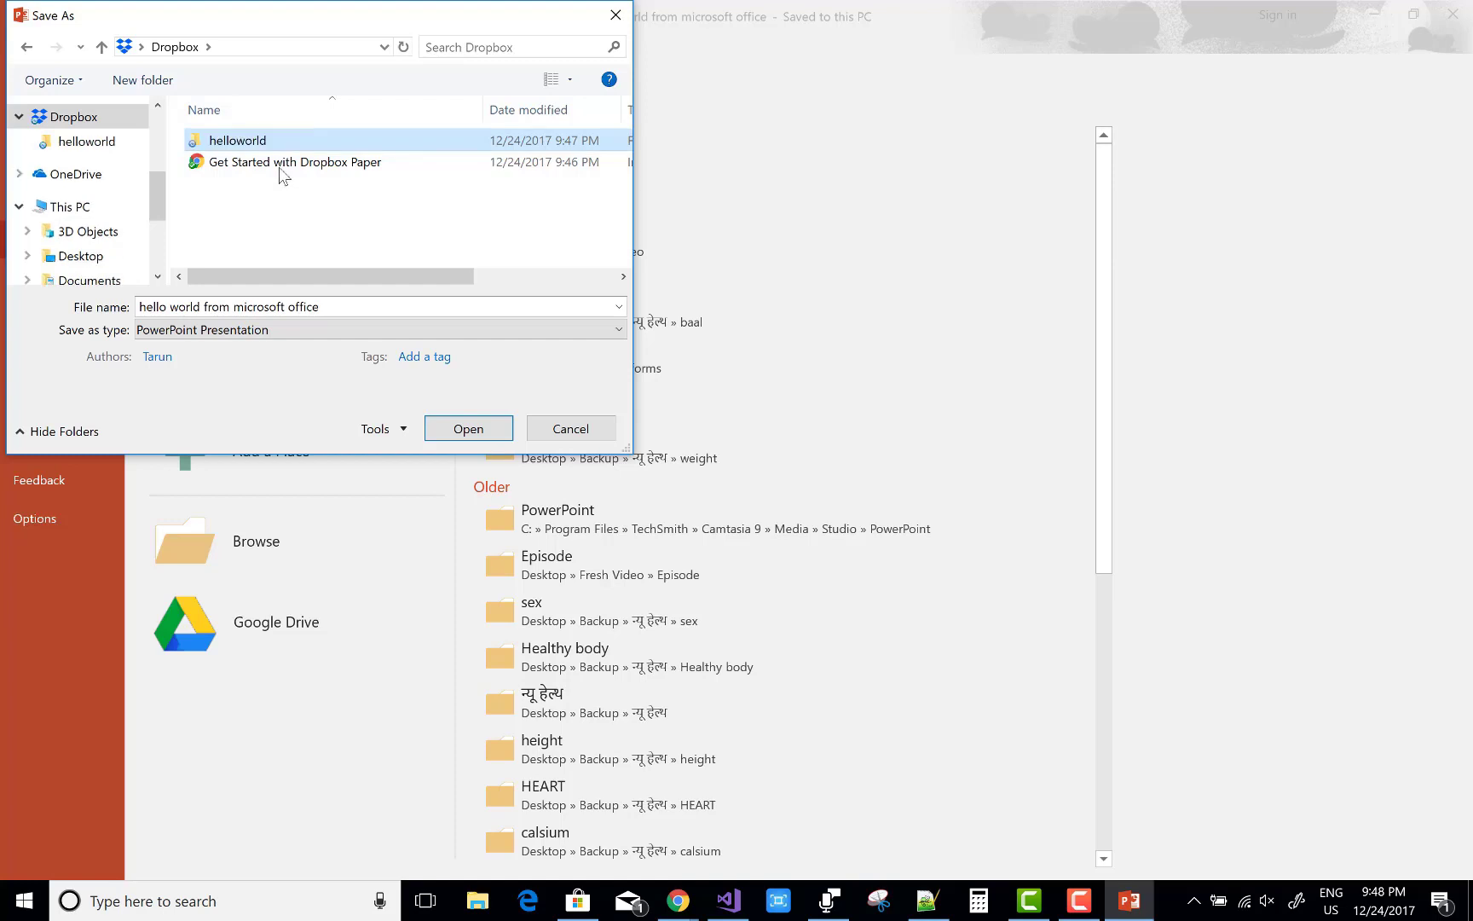
key("Return")
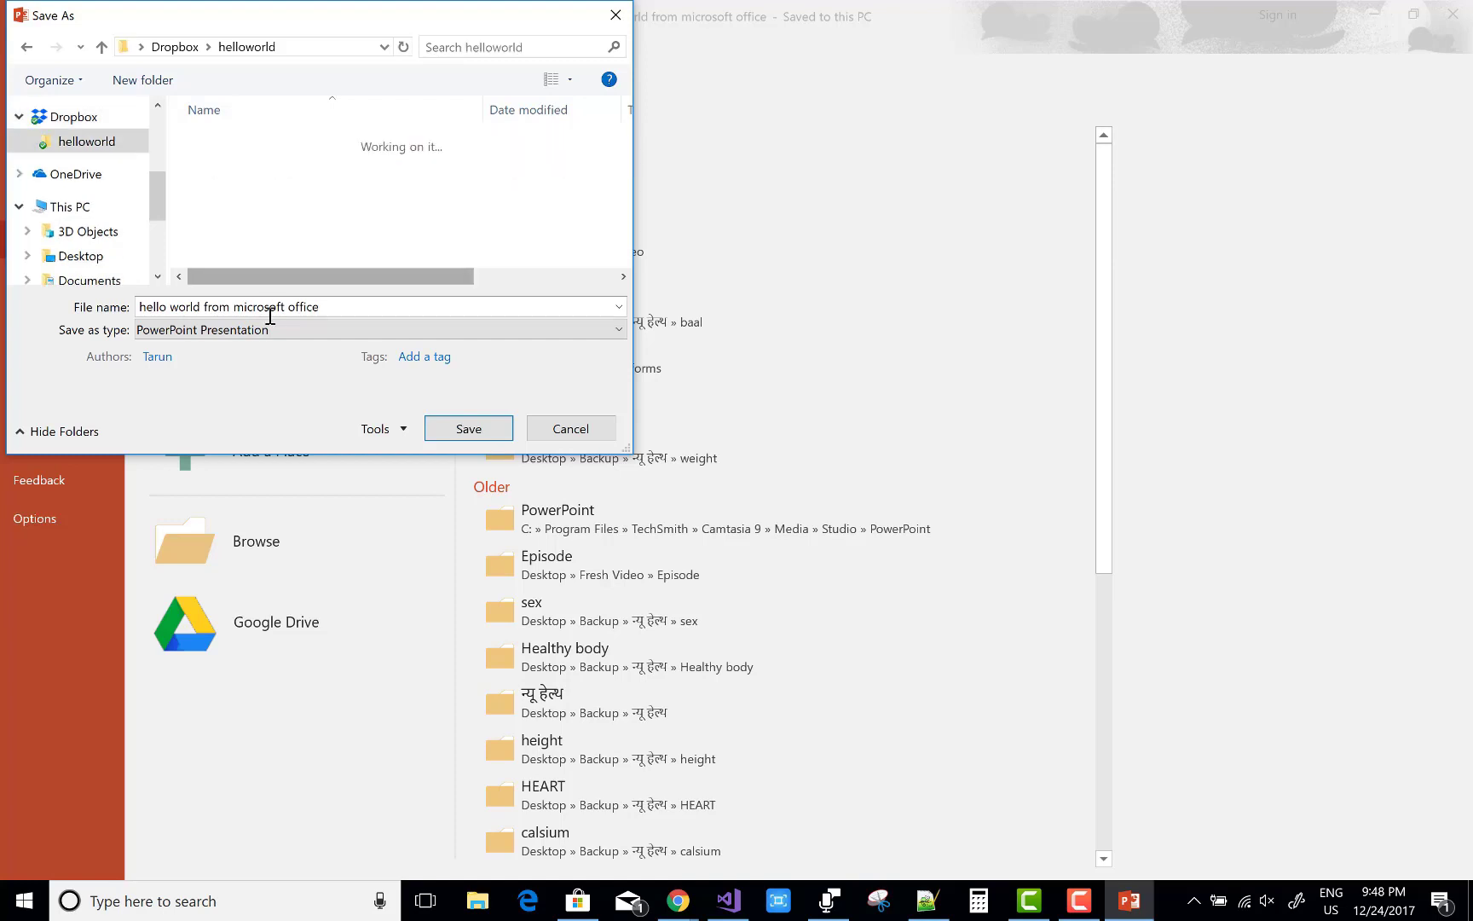
left_click(465, 430)
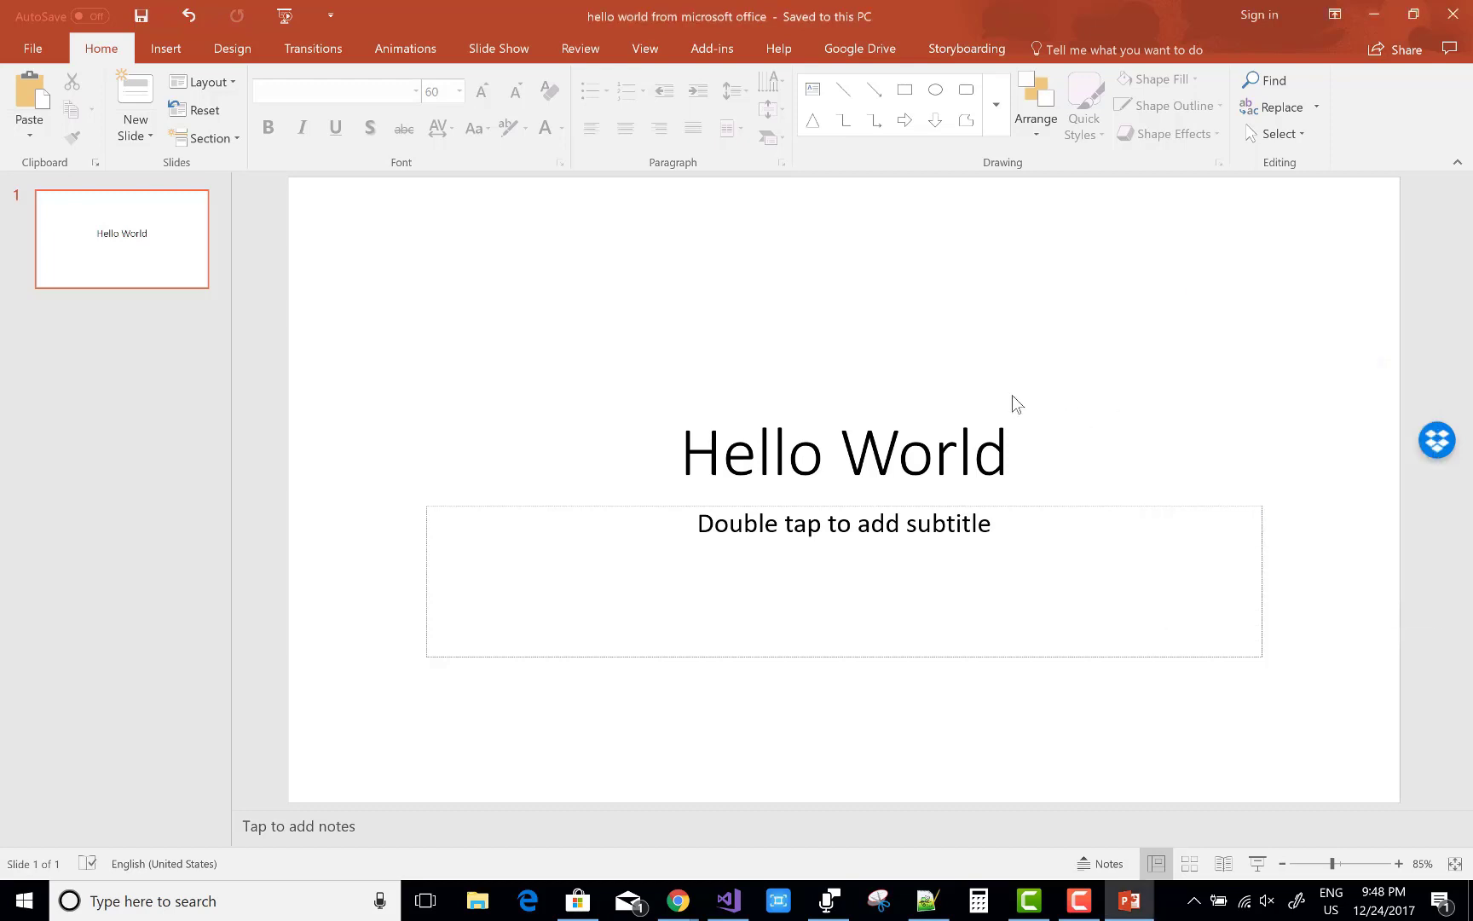
Step: Confirm the hello world presentation appears in Dropbox's recent files list
left_click(489, 900)
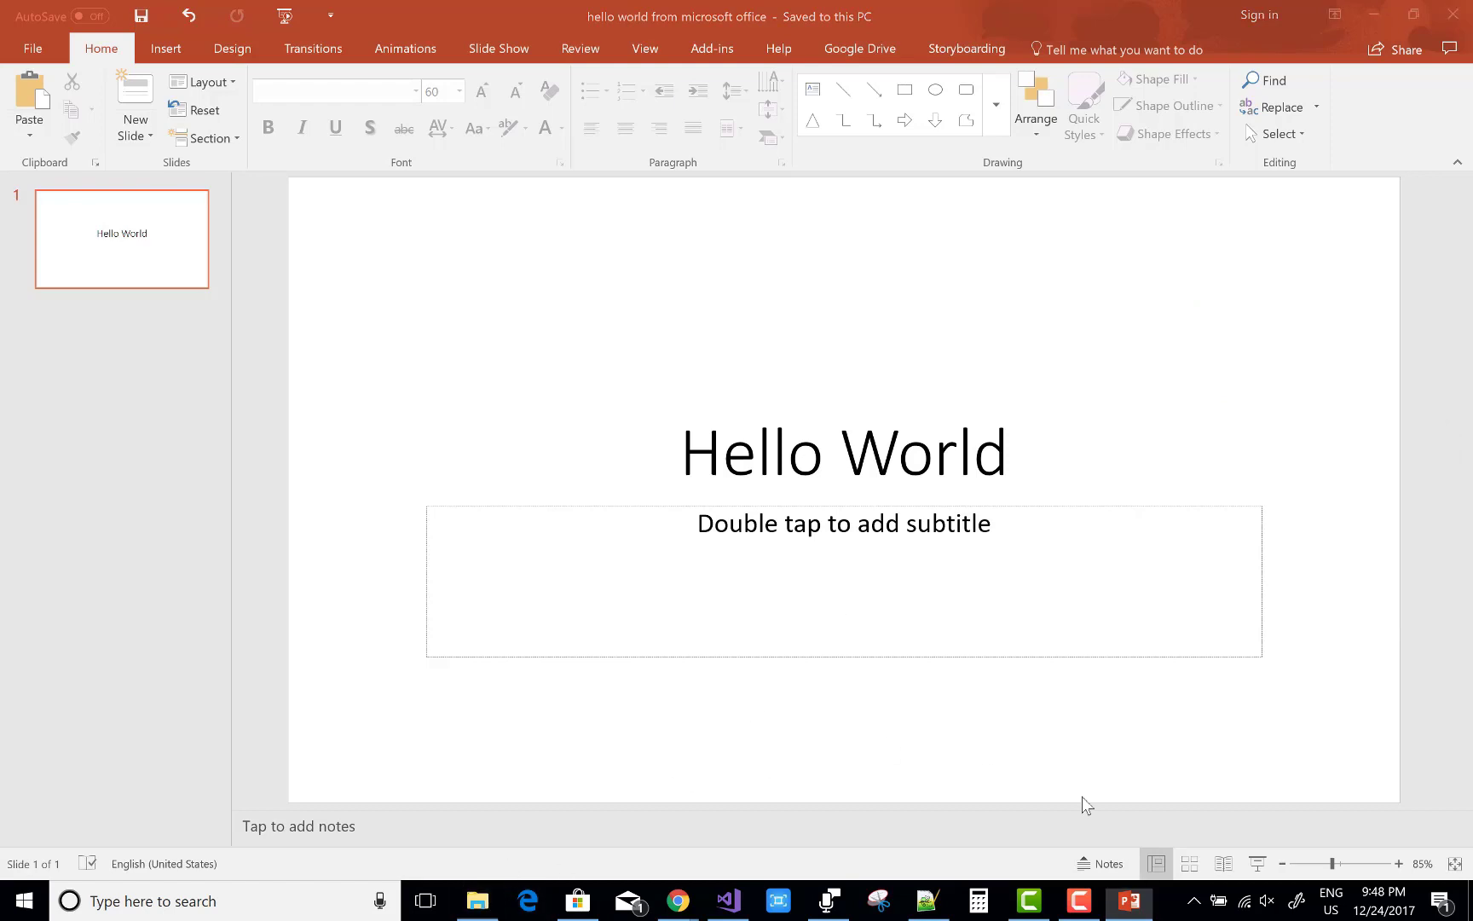
left_click(1193, 901)
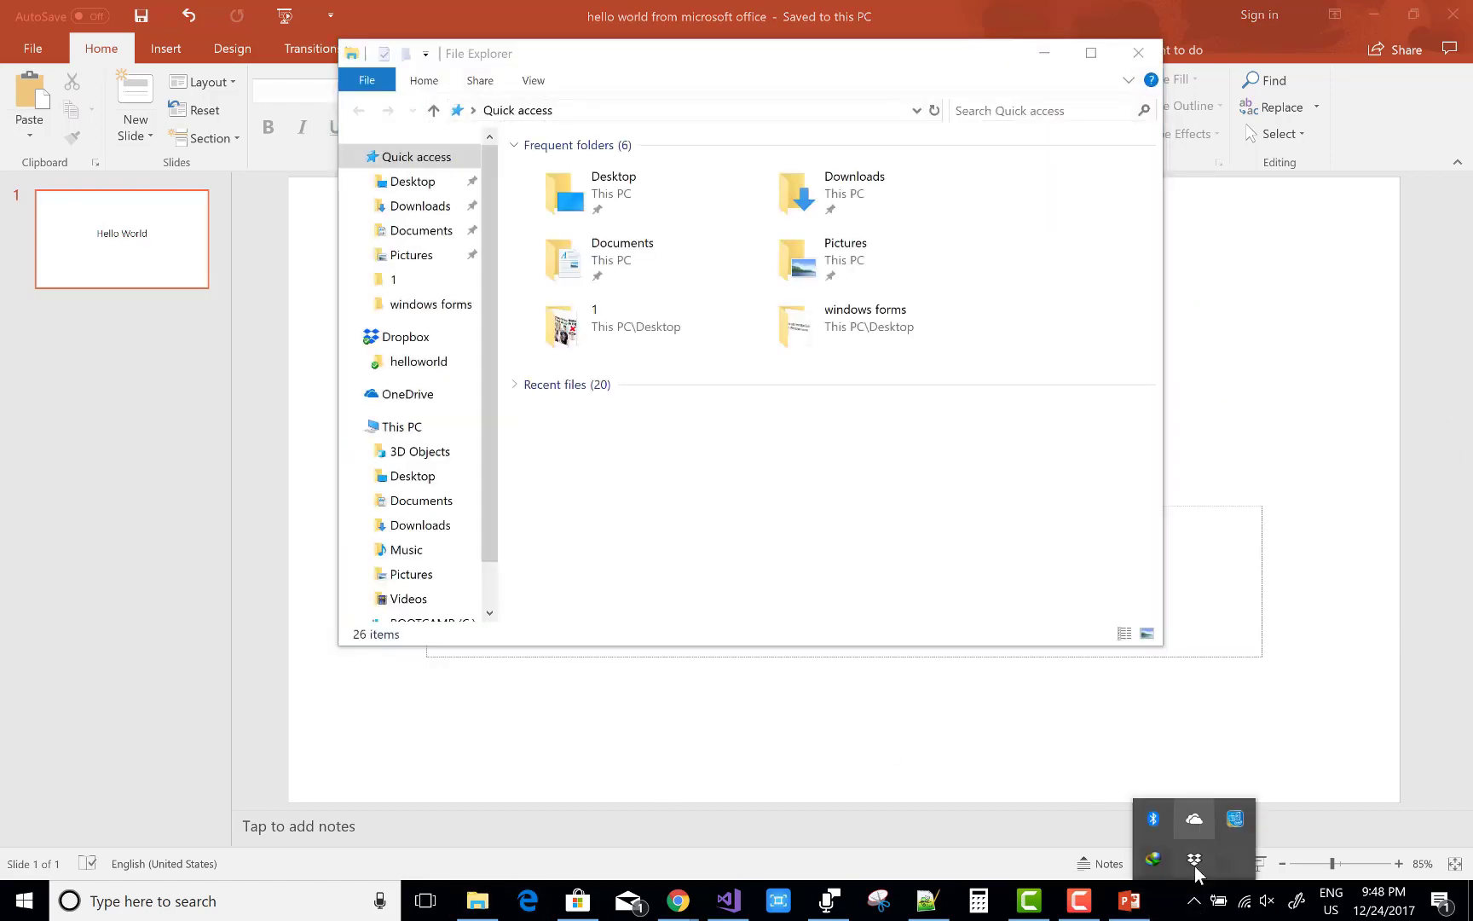
left_click(1194, 858)
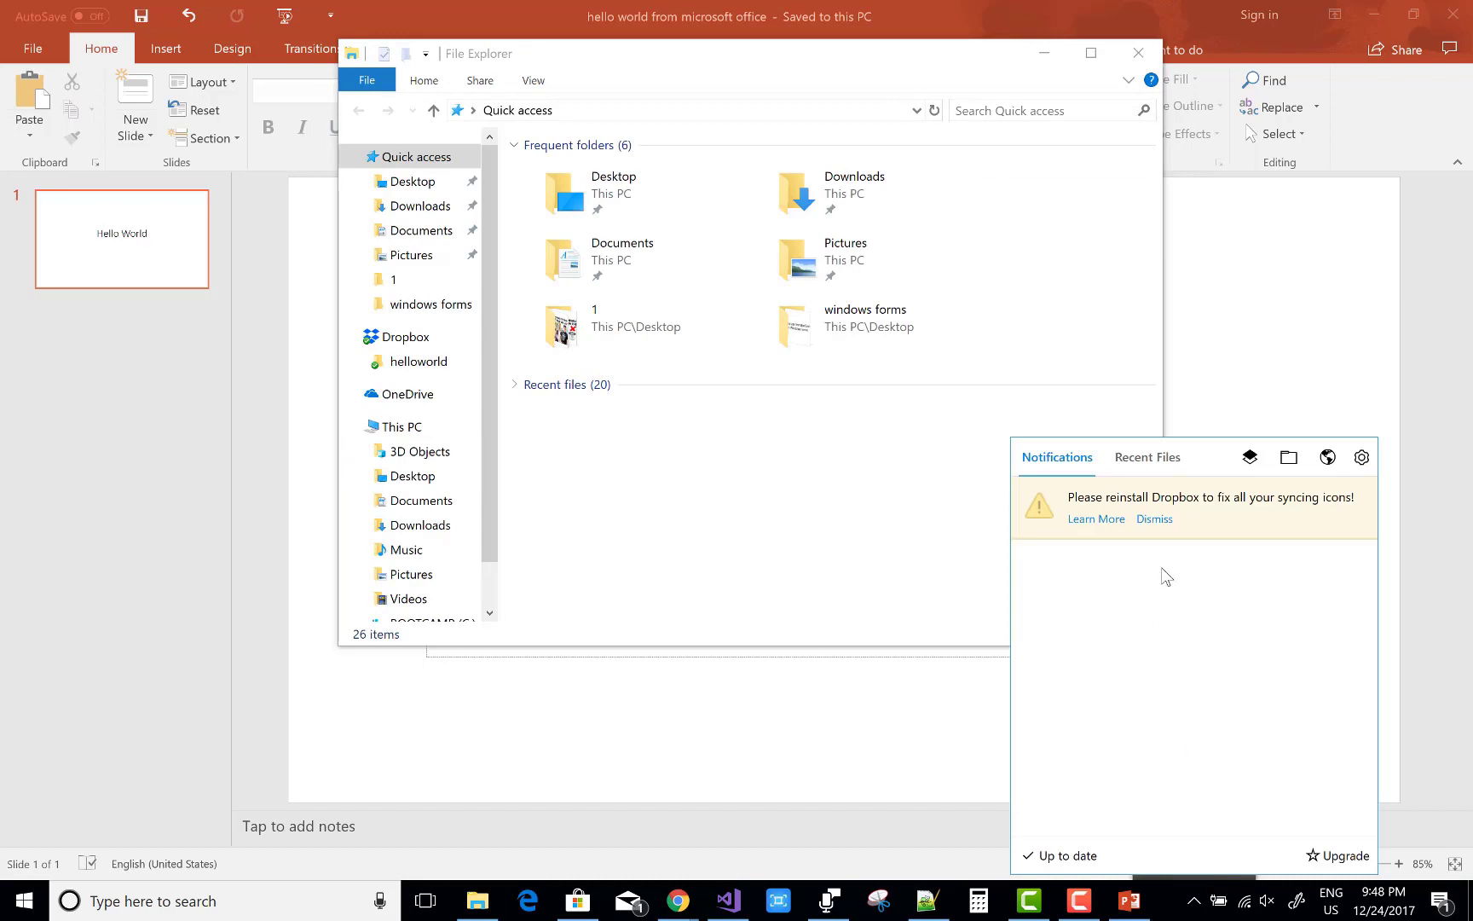
left_click(1159, 460)
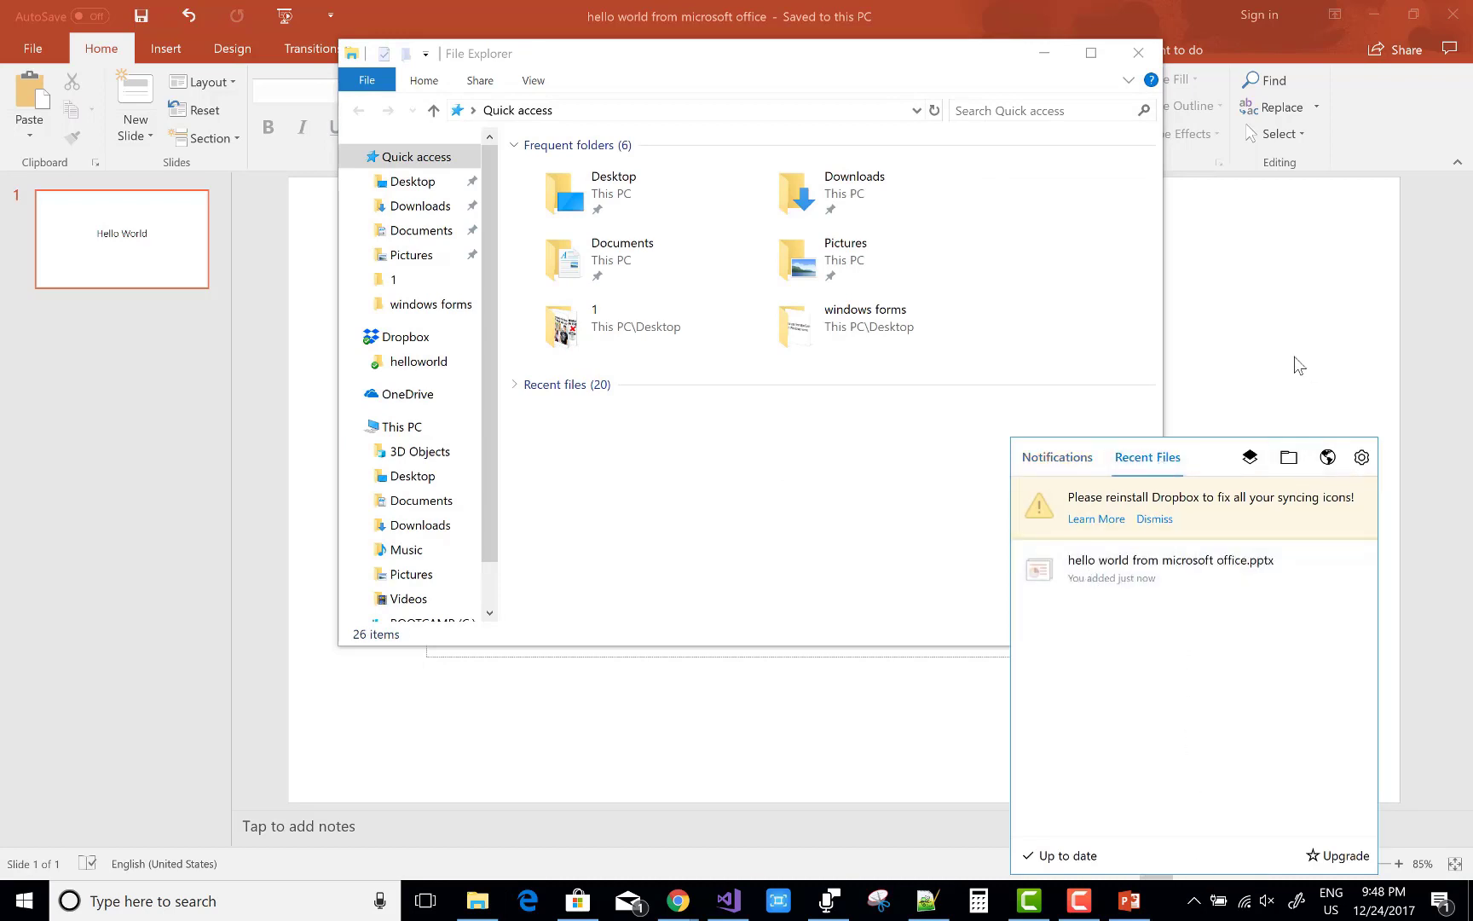
left_click(1289, 355)
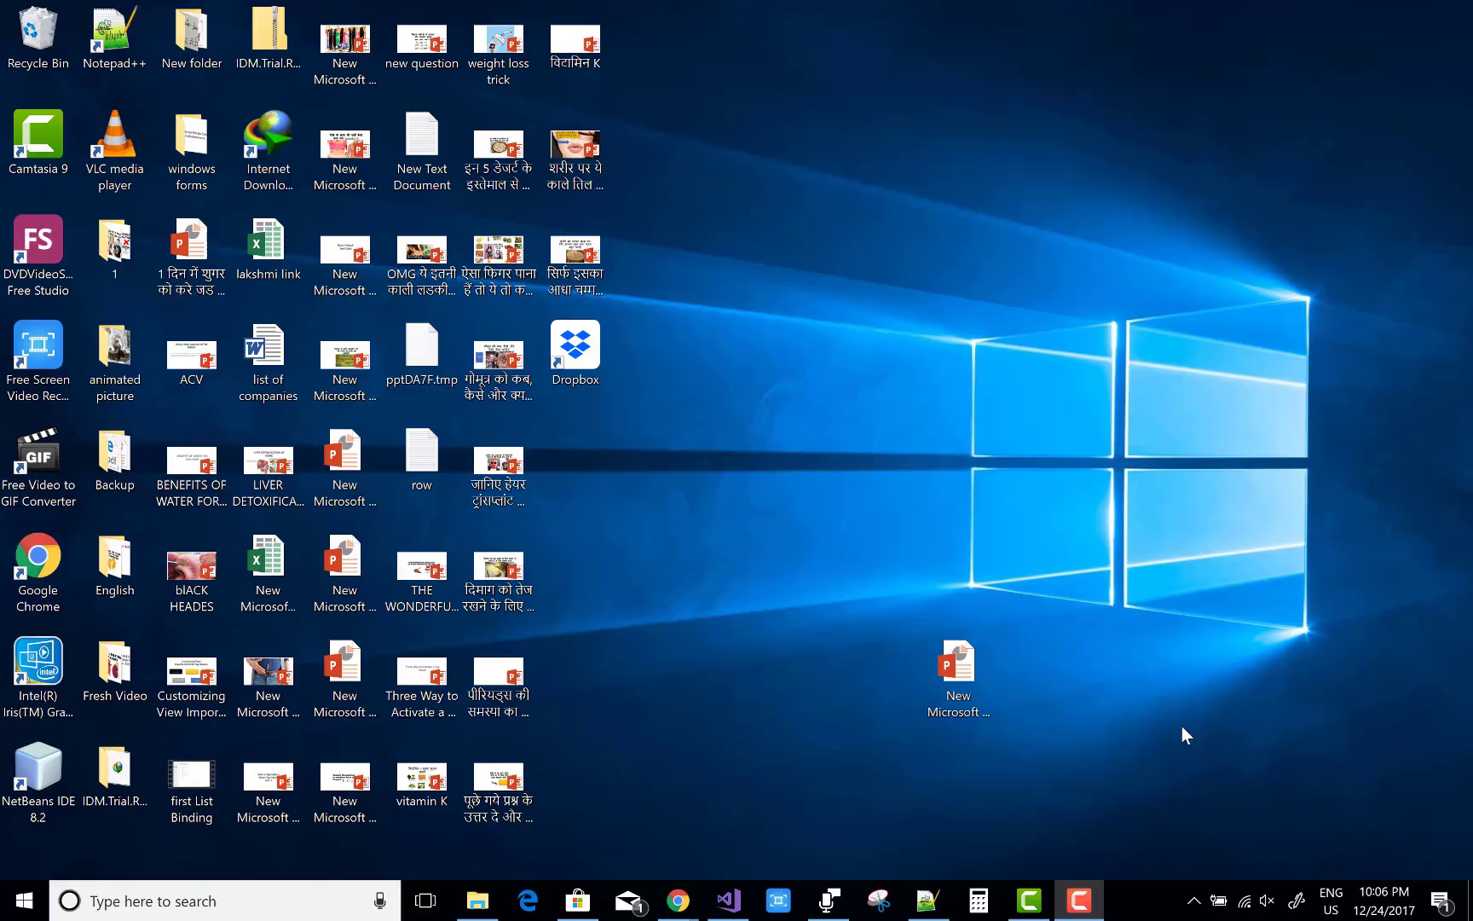
Step: Enable 'Show Dropbox as a save location in Microsoft Office' in Dropbox Preferences
left_click(1195, 900)
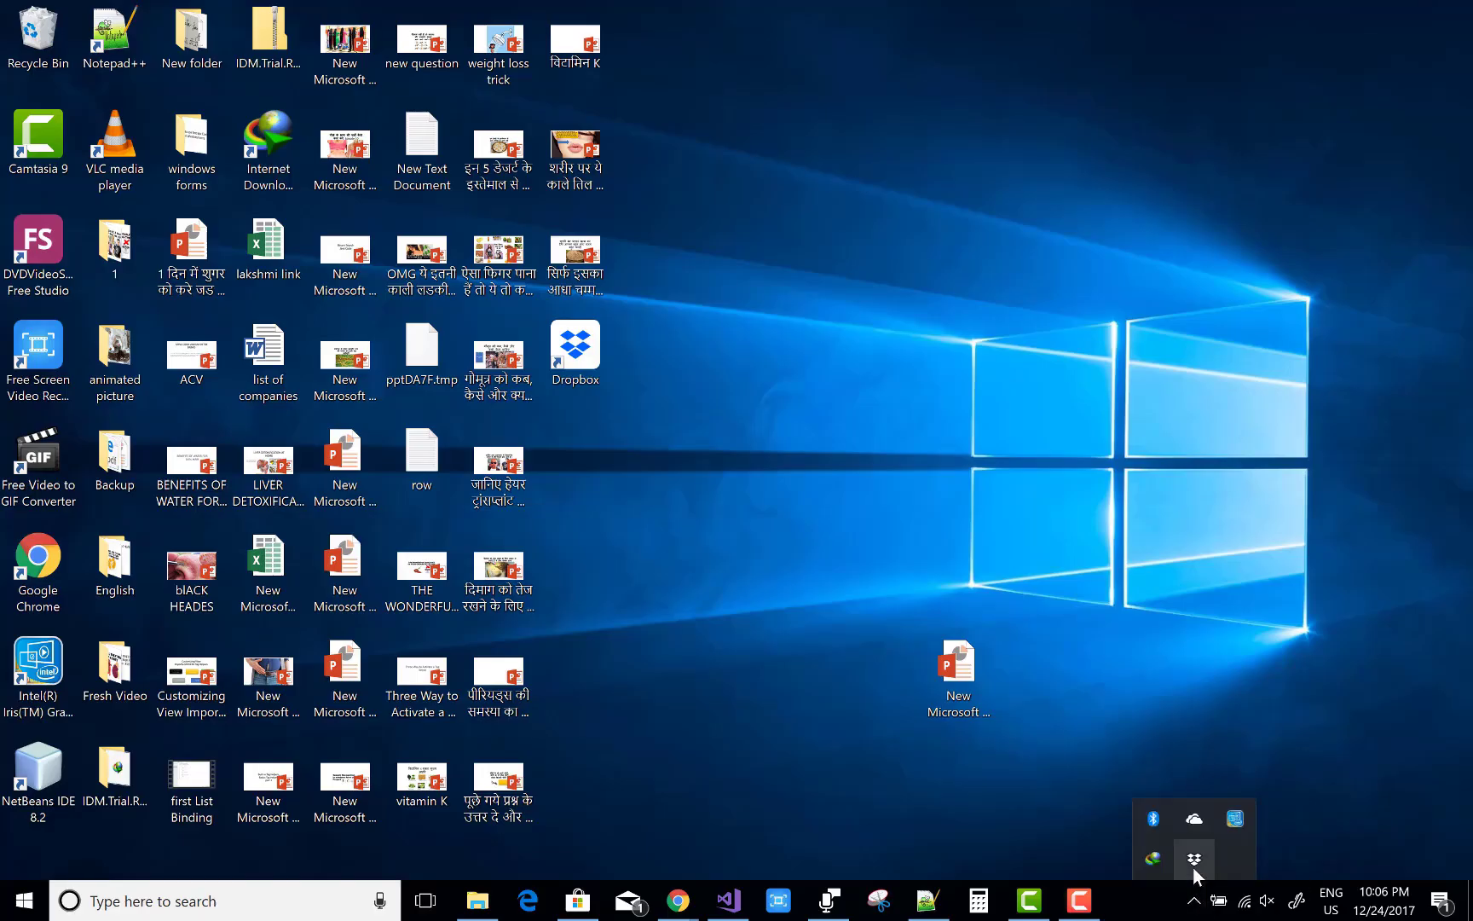
left_click(1194, 861)
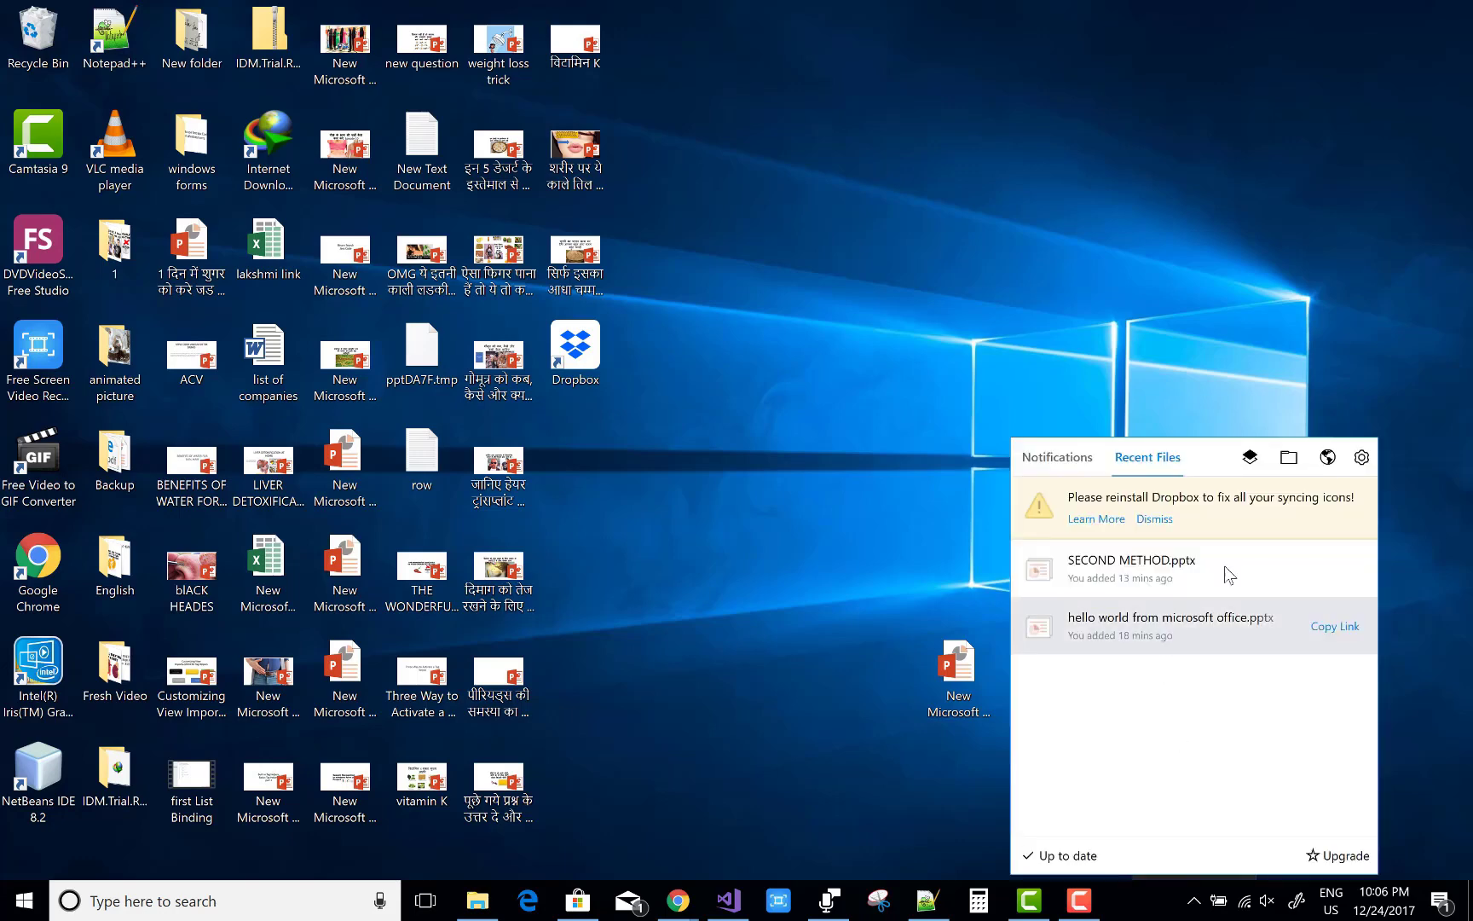
left_click(1364, 458)
left_click(1392, 584)
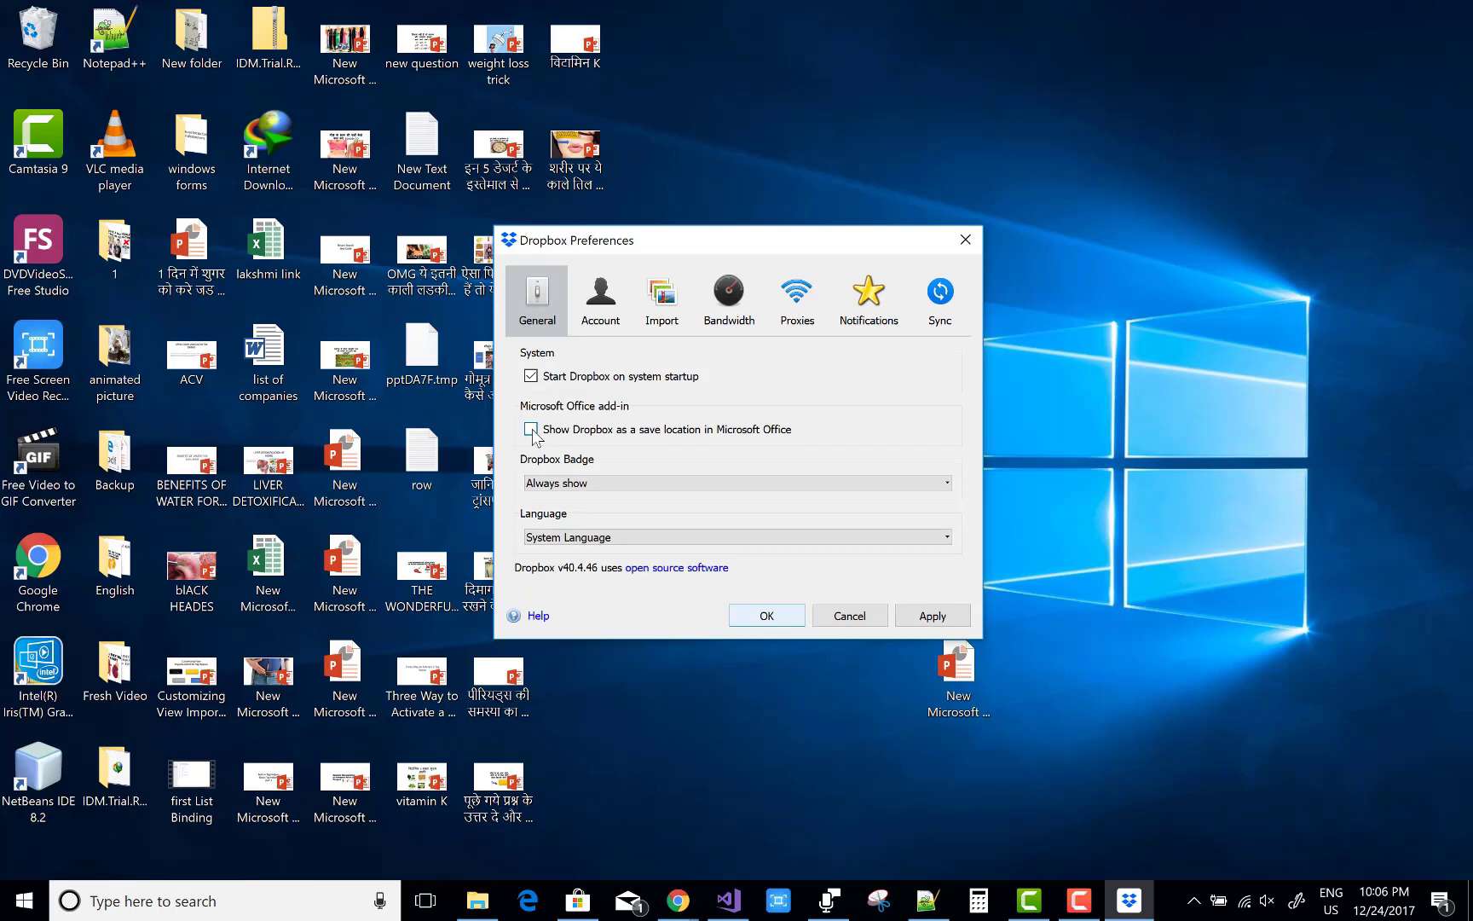
left_click(531, 429)
left_click(917, 625)
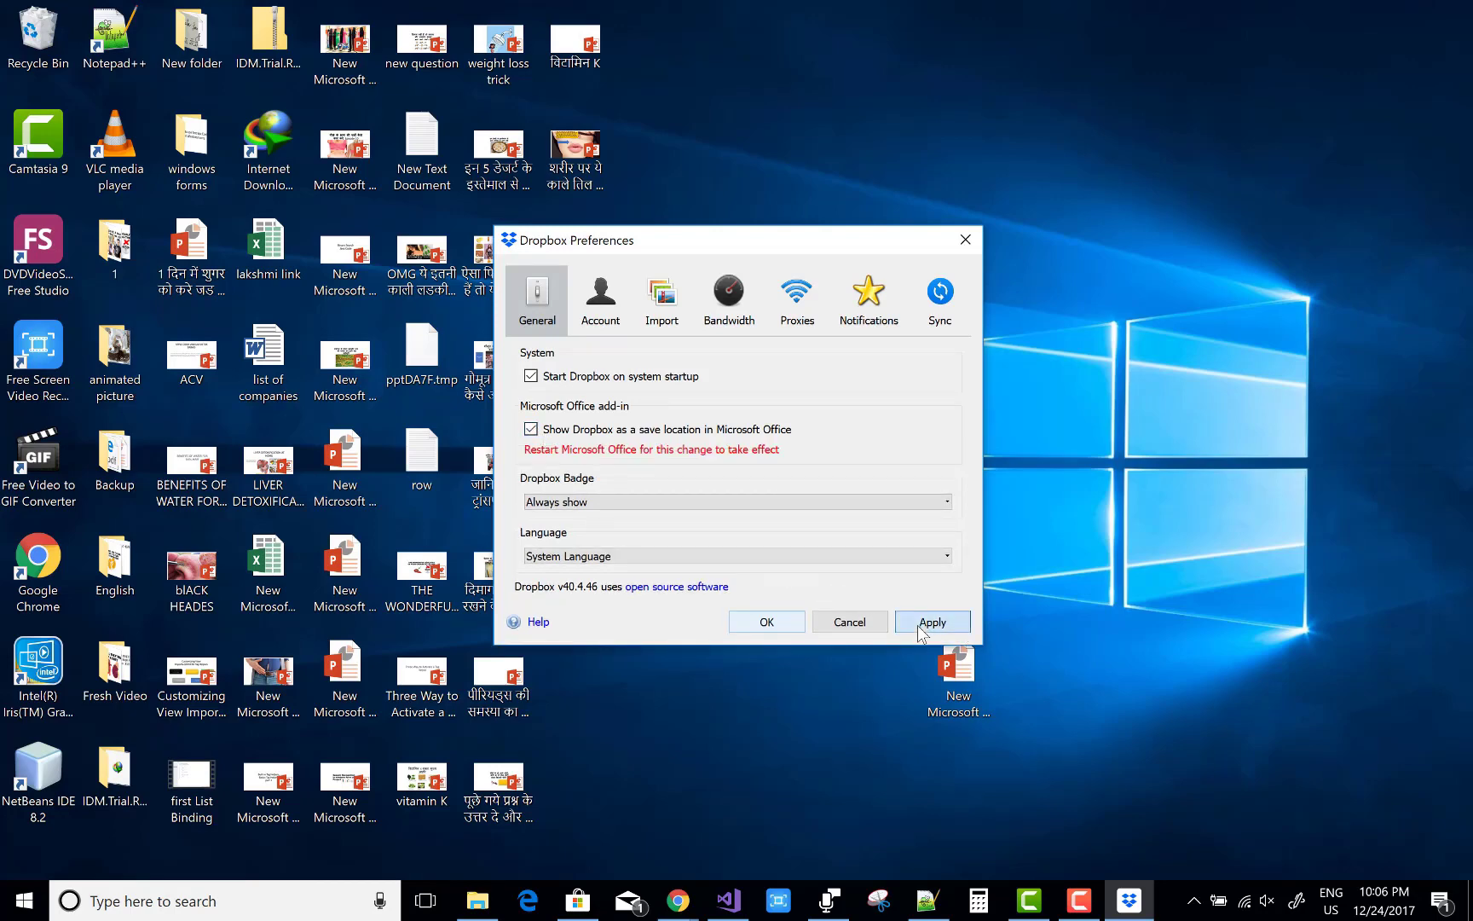
left_click(750, 628)
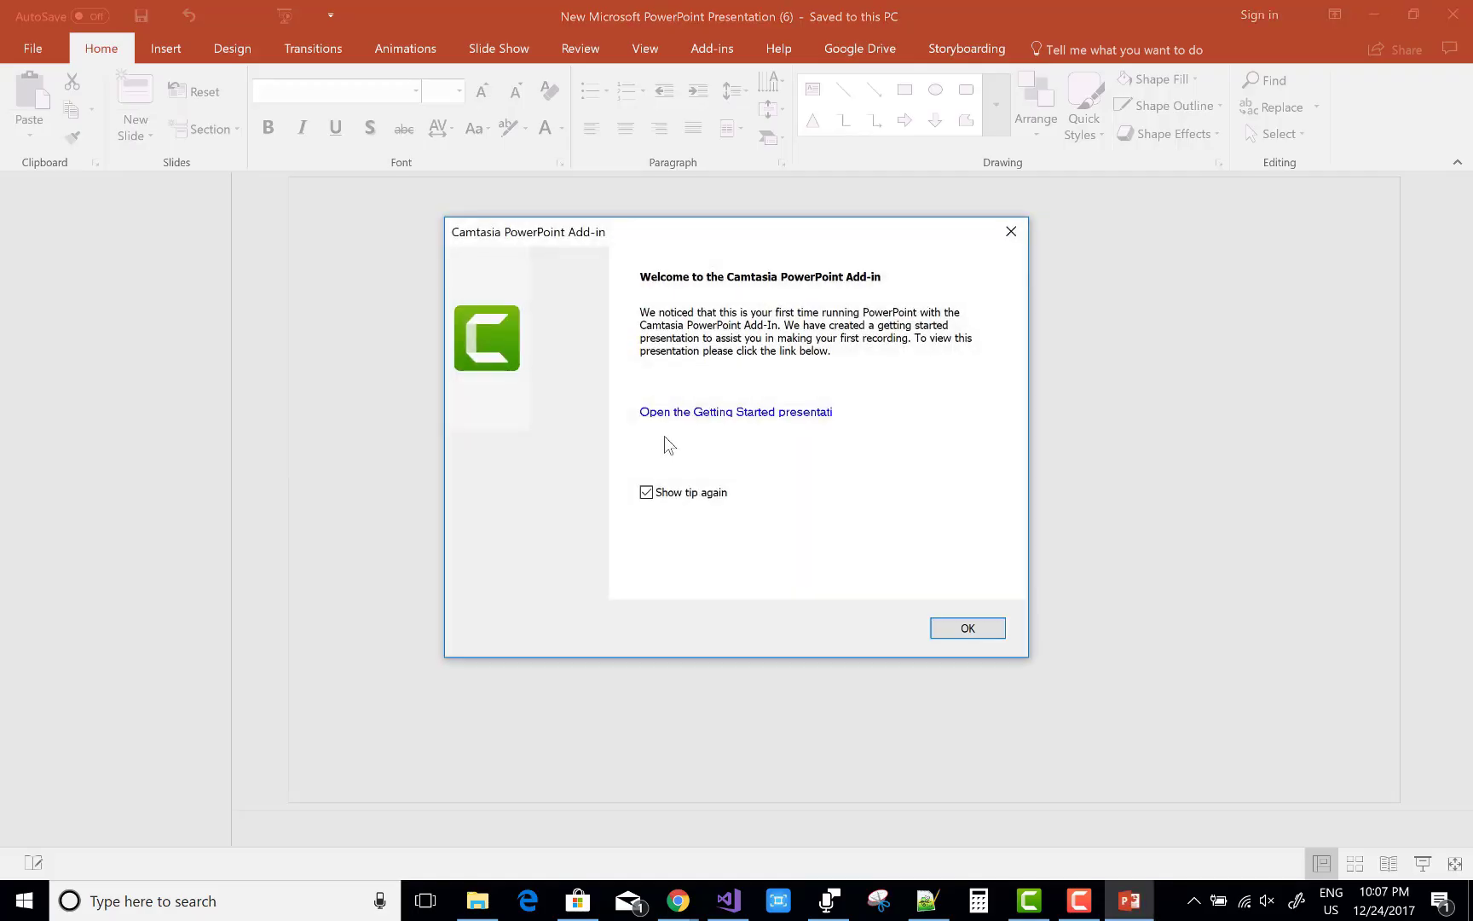
Step: Dismiss the Camtasia message and title the slide 'Get Location'
left_click(1012, 240)
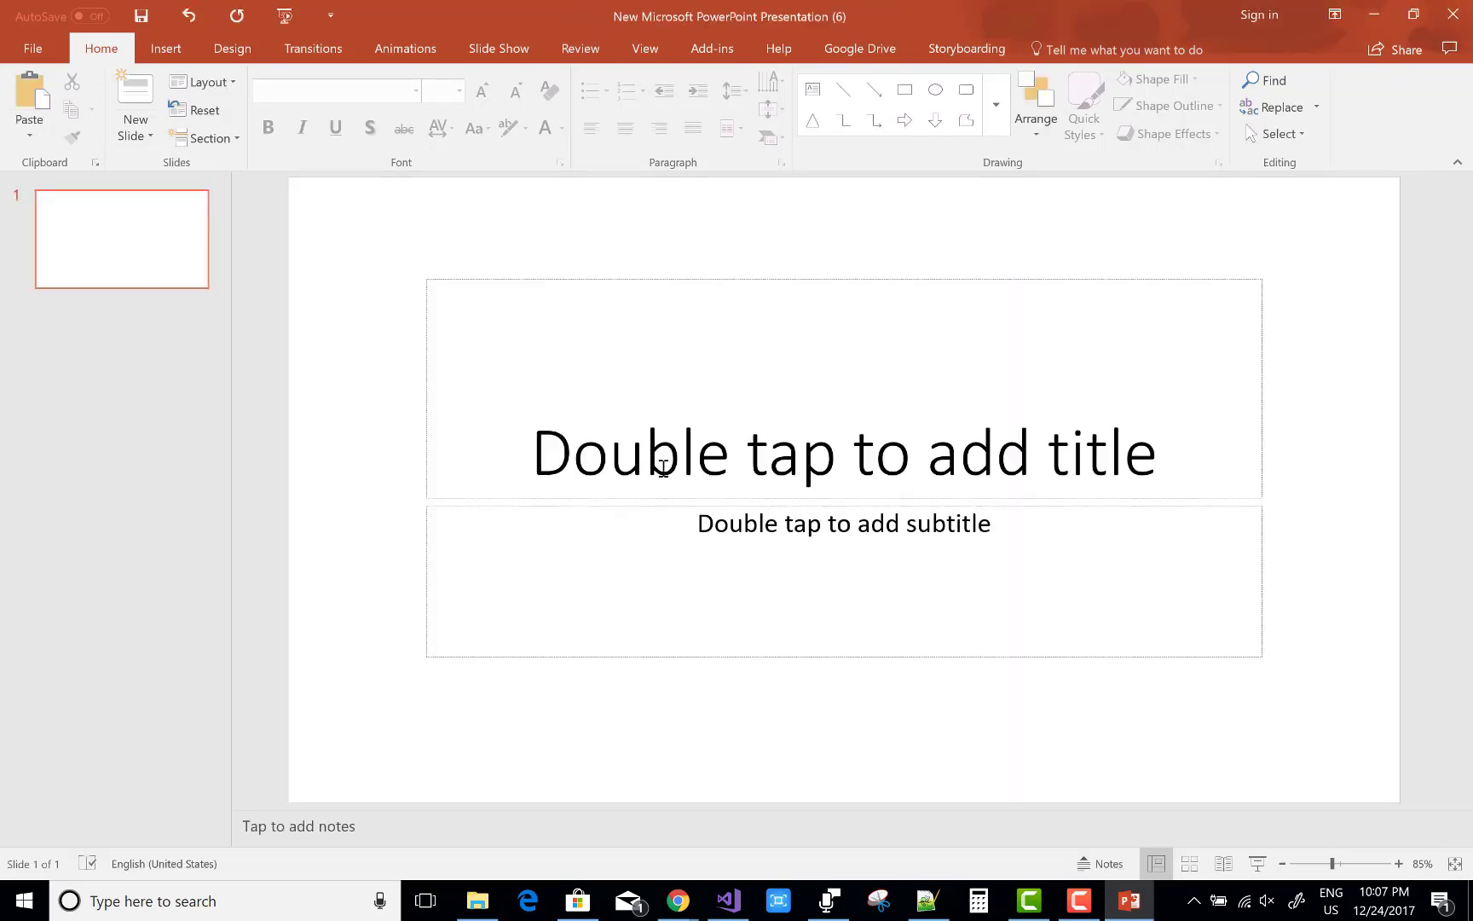
left_click(664, 467)
type("Get Location")
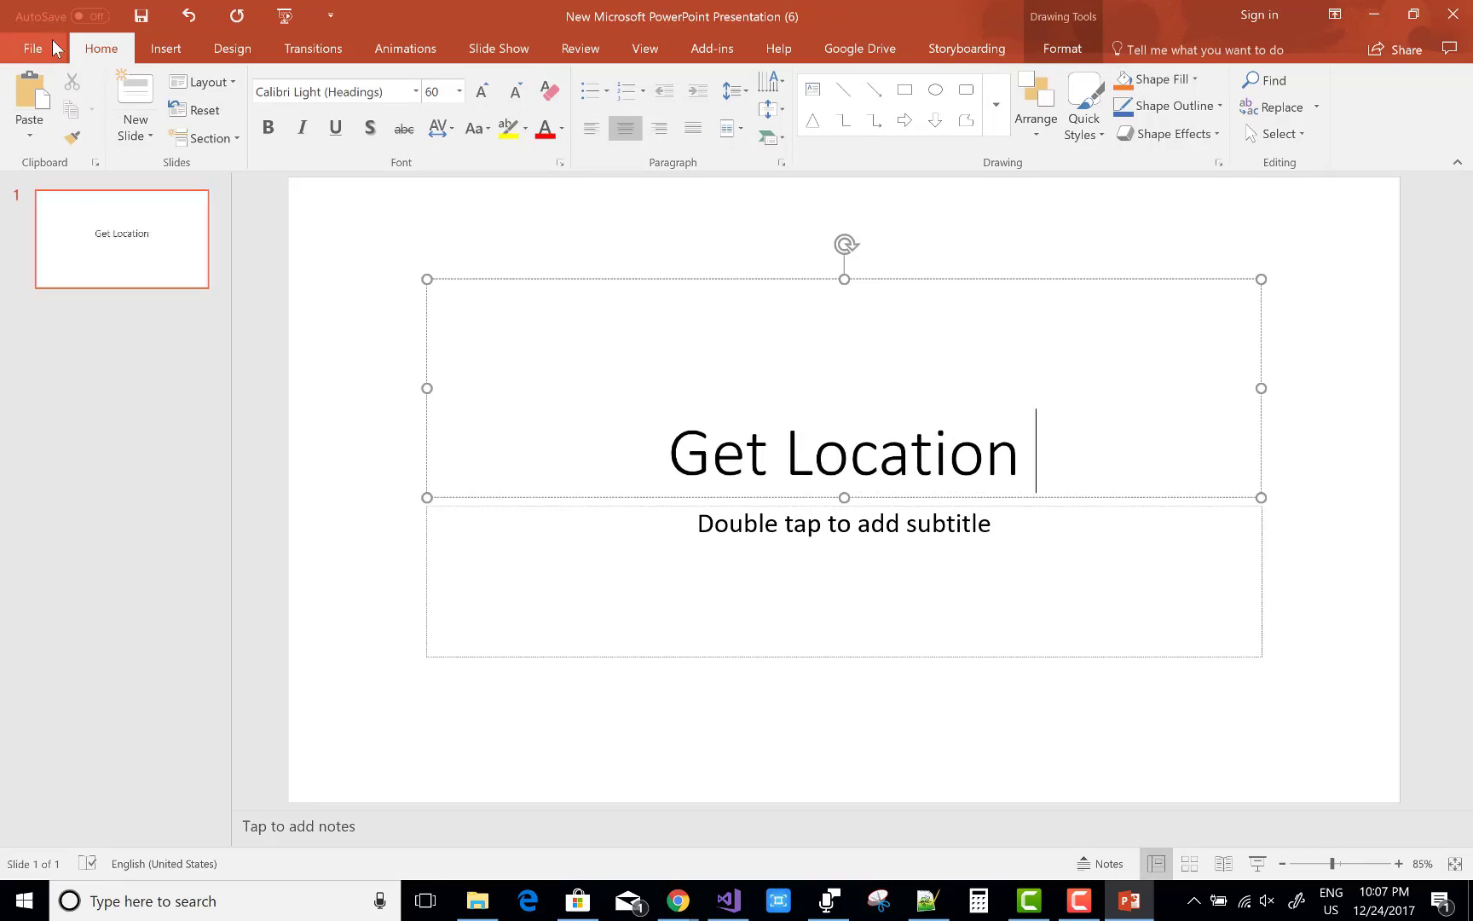
Step: Save the presentation to Dropbox as 'save location' and check Dropbox's recent files
left_click(34, 50)
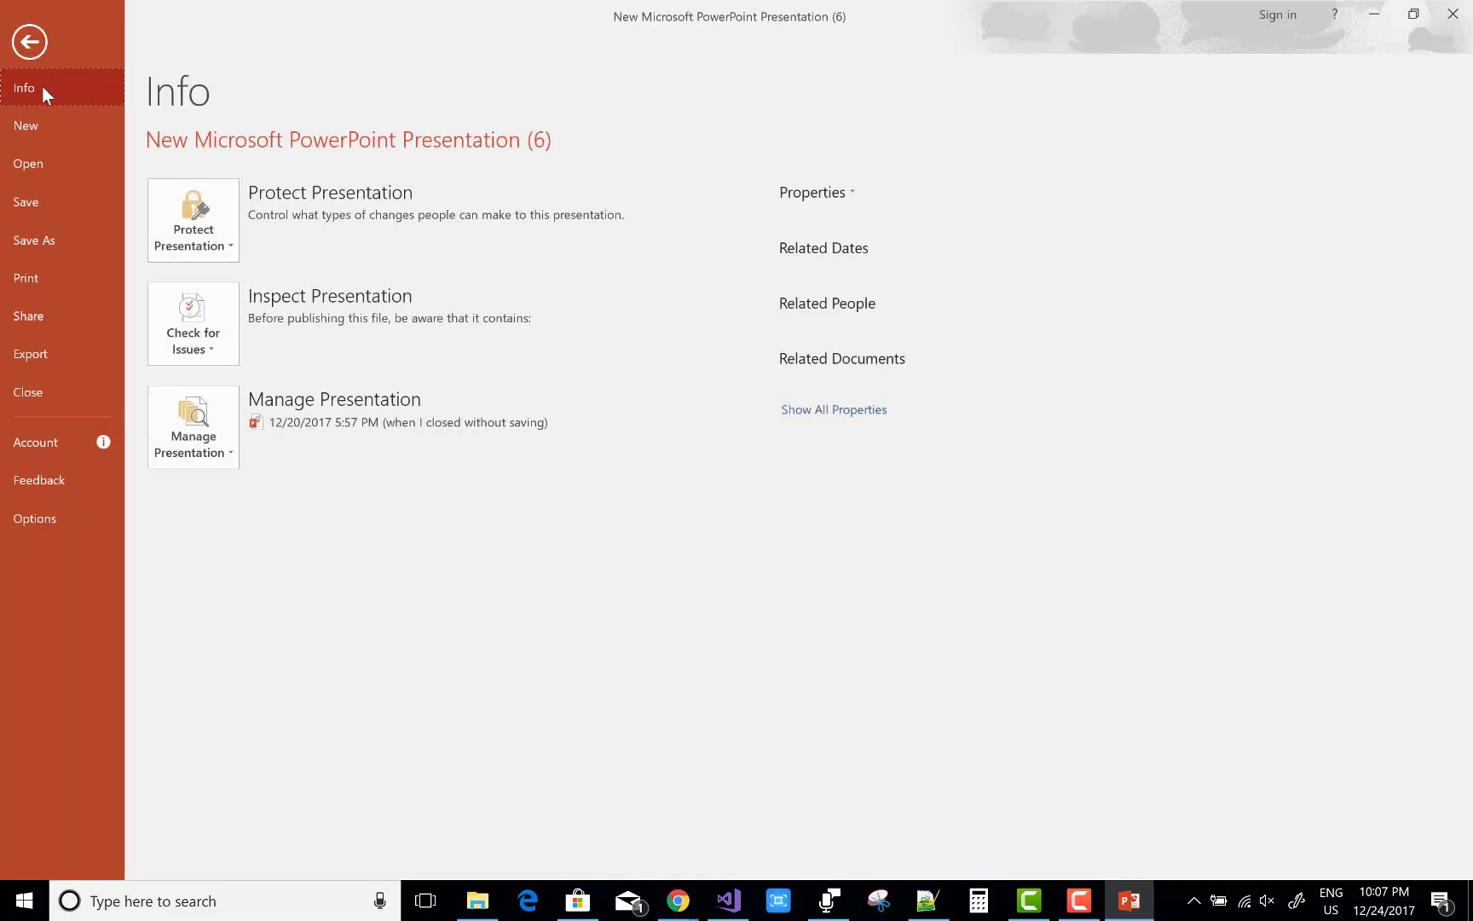
left_click(59, 247)
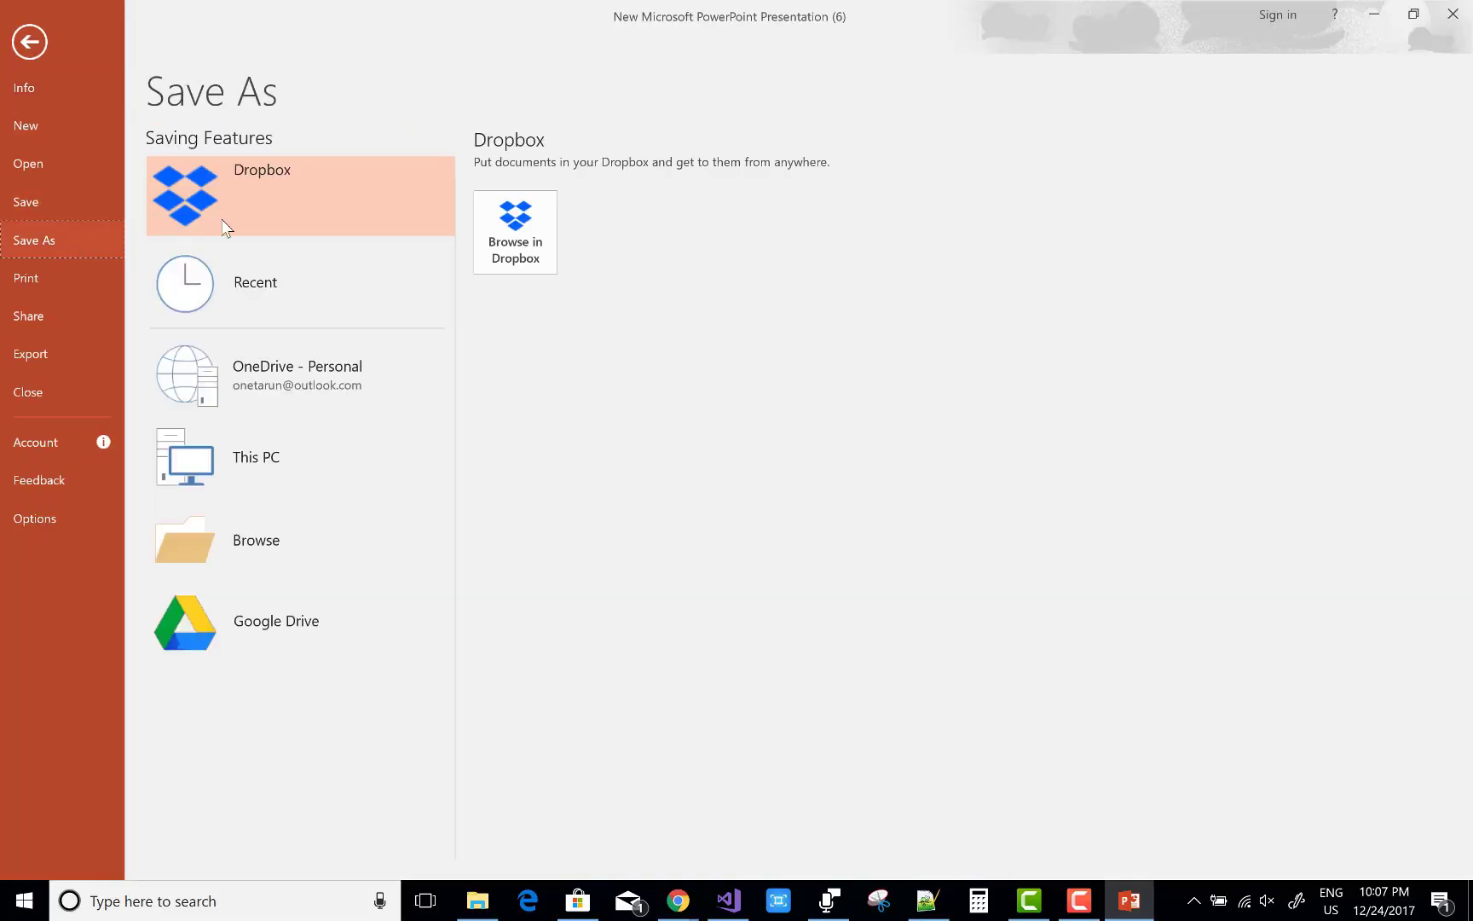
left_click(315, 184)
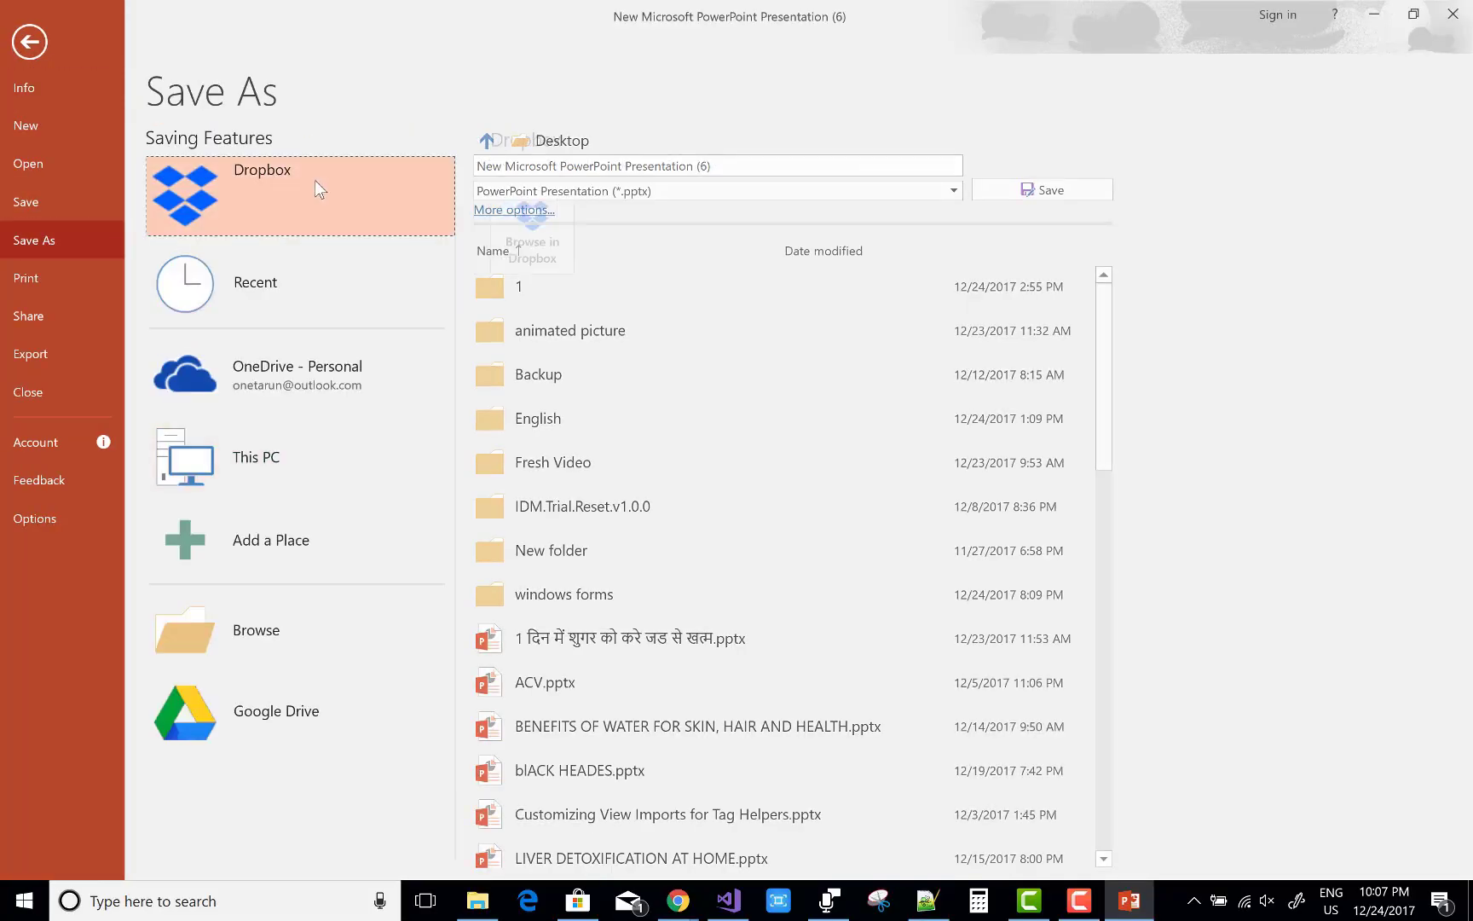
left_click(532, 232)
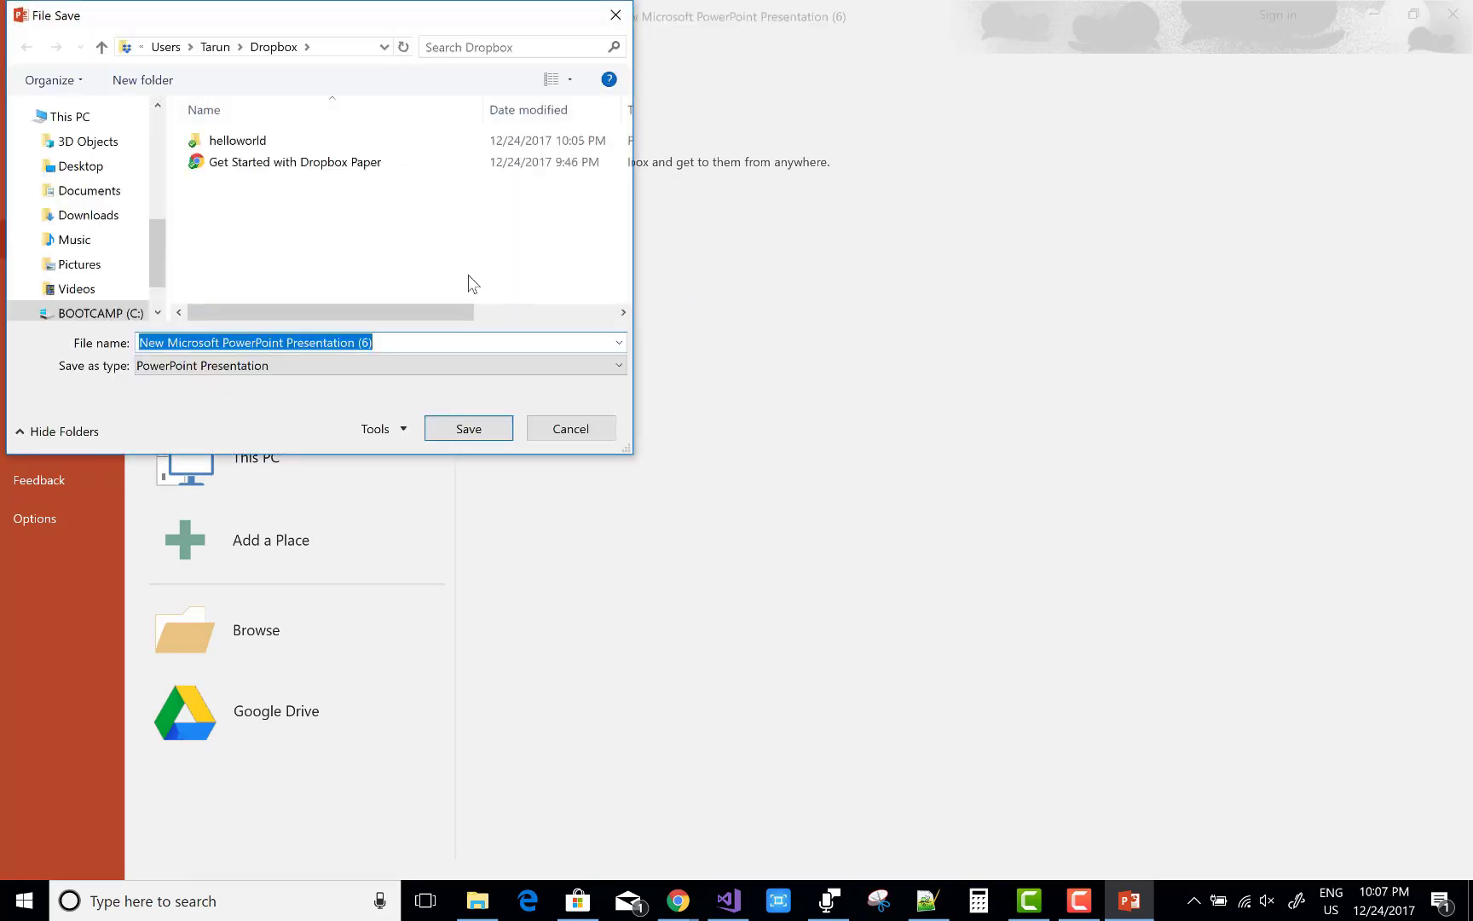
type("save location")
key("Return")
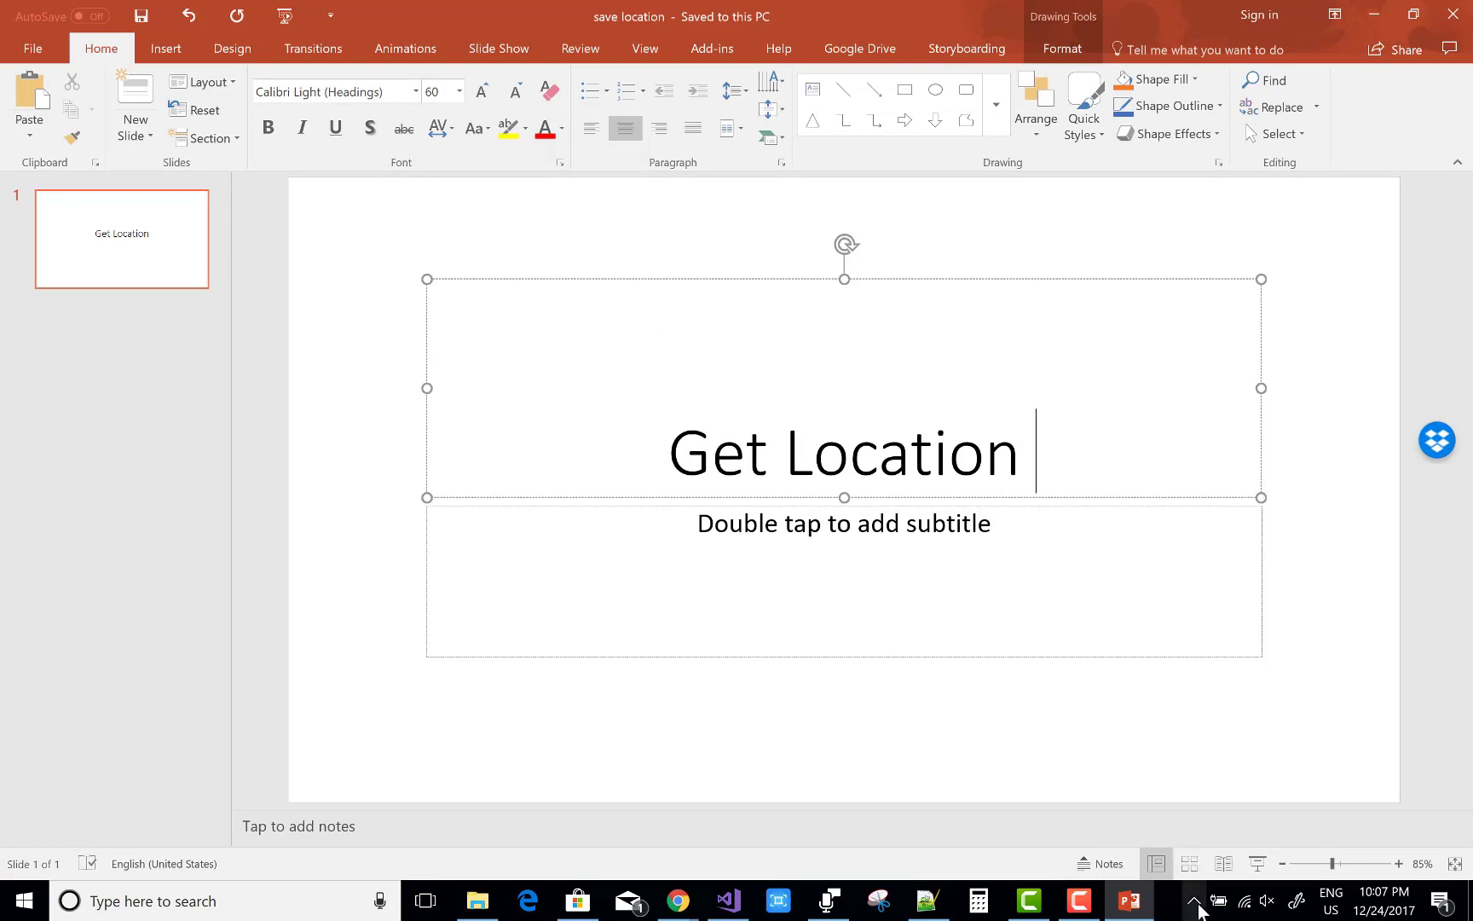
left_click(1193, 901)
left_click(1196, 861)
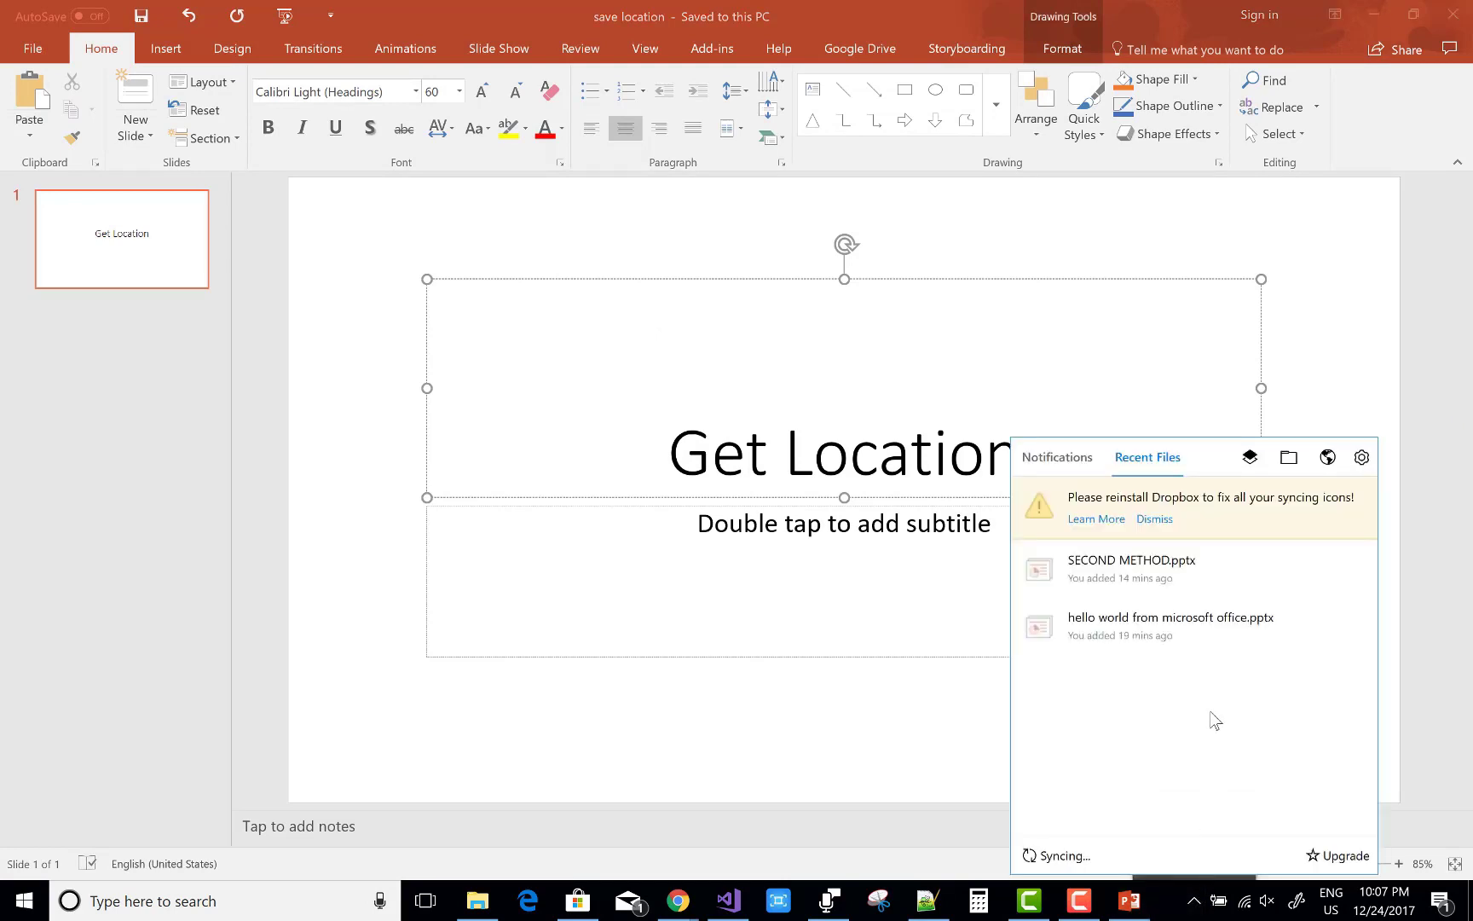